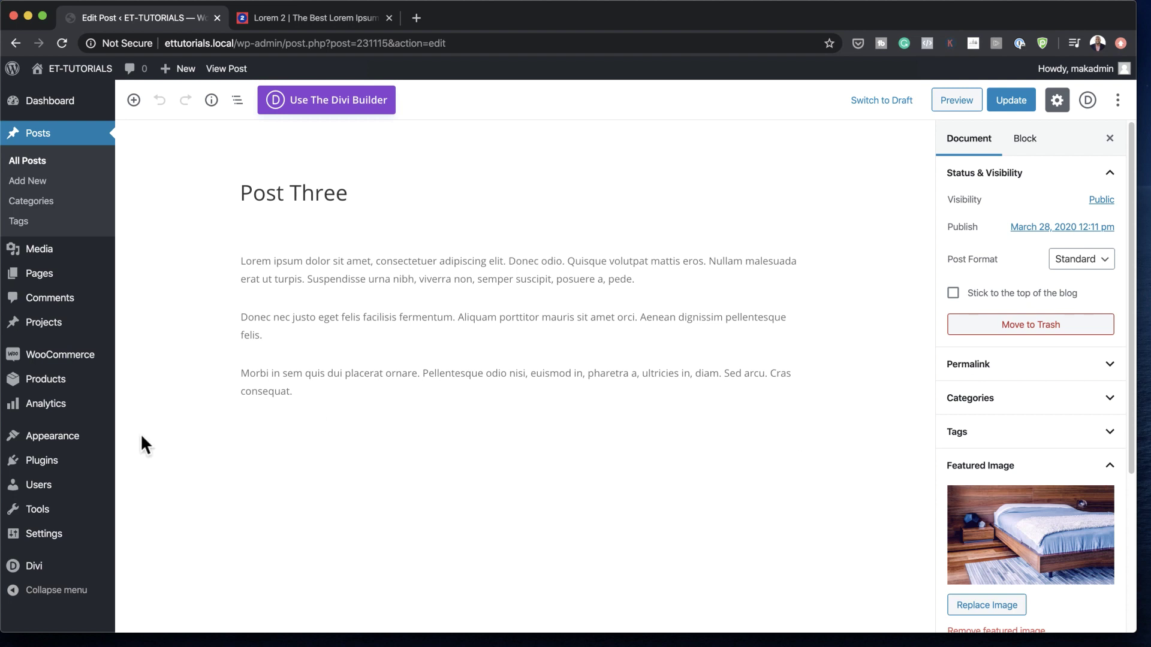
- Import the Divi Theme Builder Pack 2 category page template into the Theme Builder, relinking references to this website's global header, body and footer
mouse_move(37, 566)
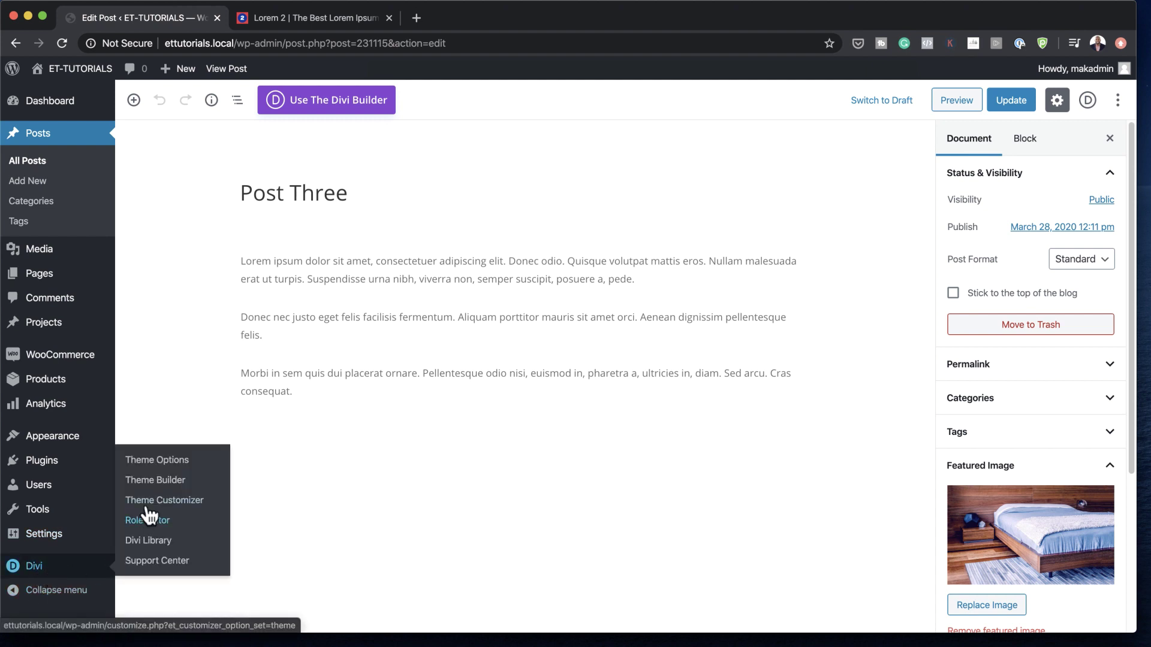
click(170, 487)
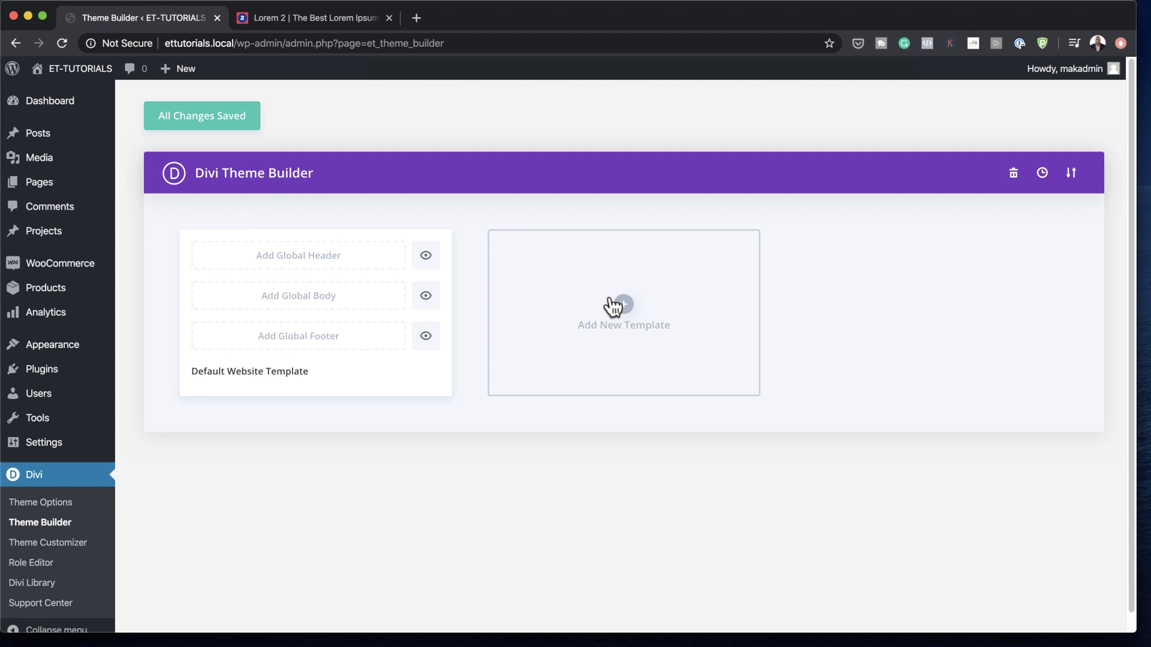
click(1046, 227)
click(1071, 174)
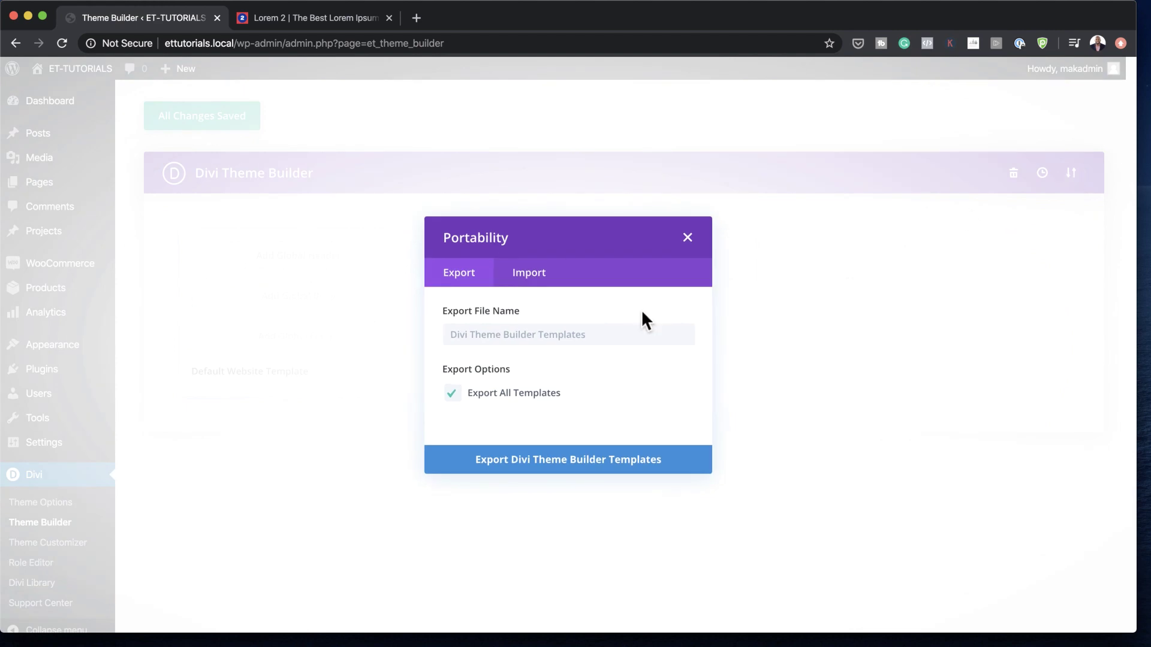
click(547, 280)
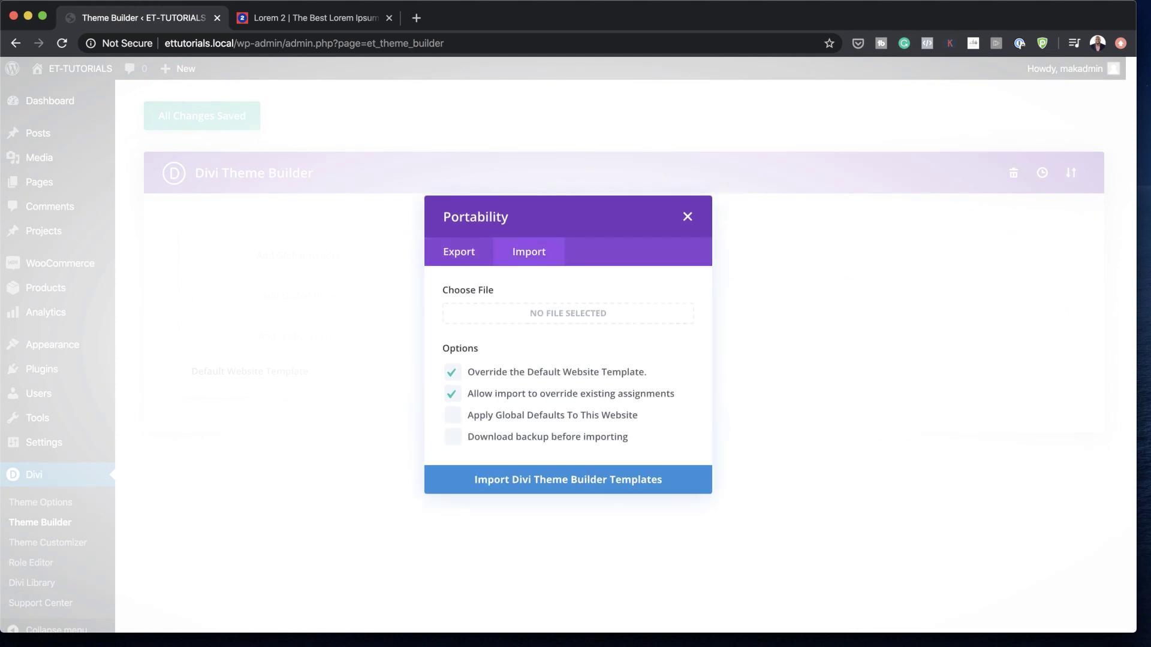
drag(607, 257, 518, 315)
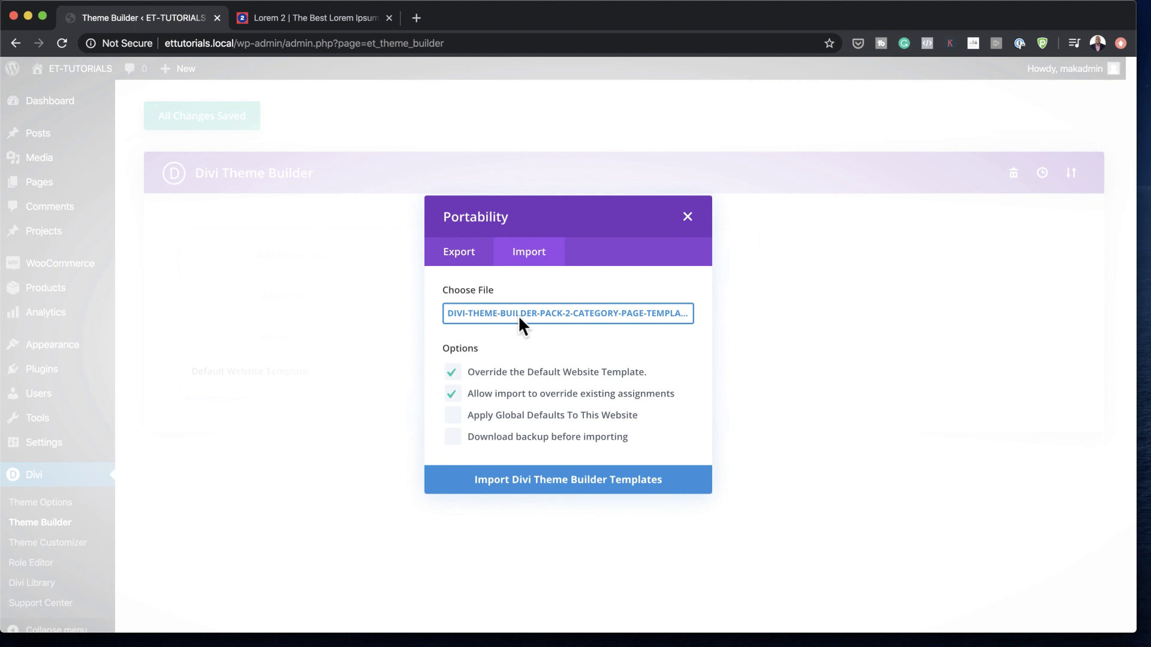
click(555, 490)
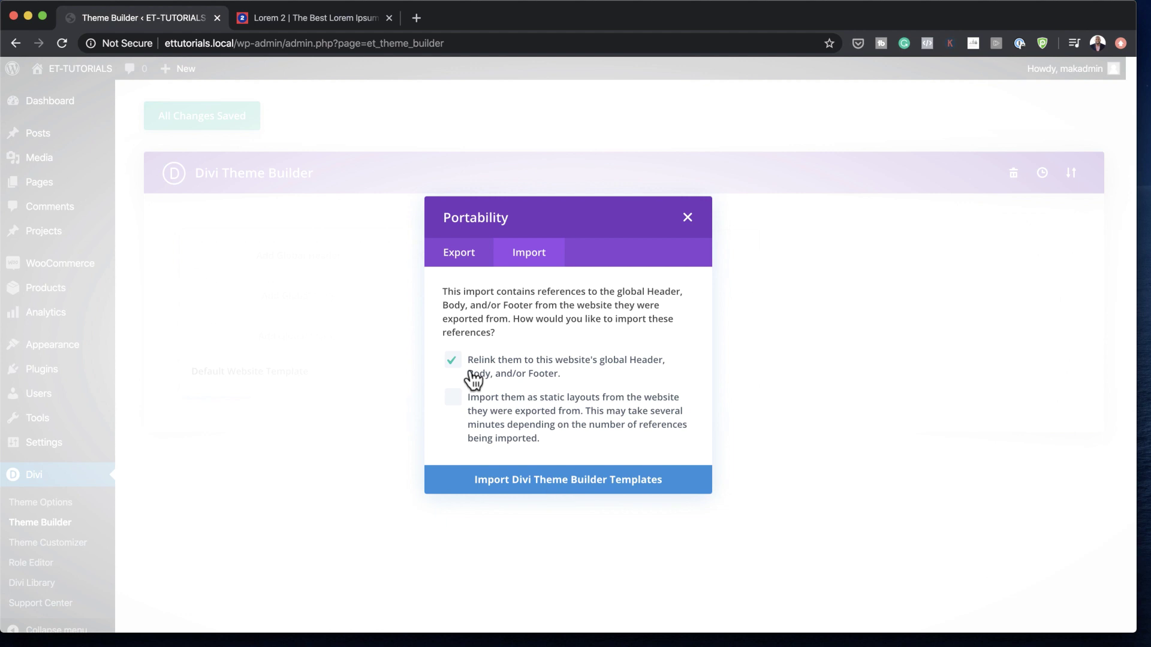
click(590, 480)
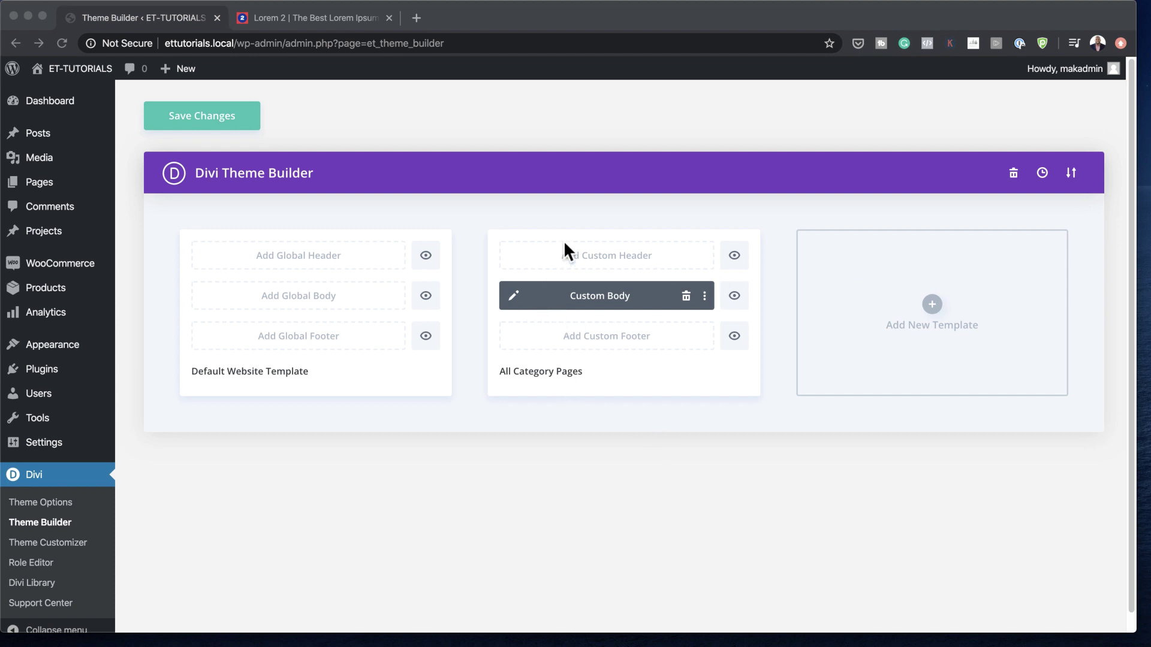
- Assign the imported All Category Pages template to Blog only, removing its category pages assignment, and save the template settings
click(610, 225)
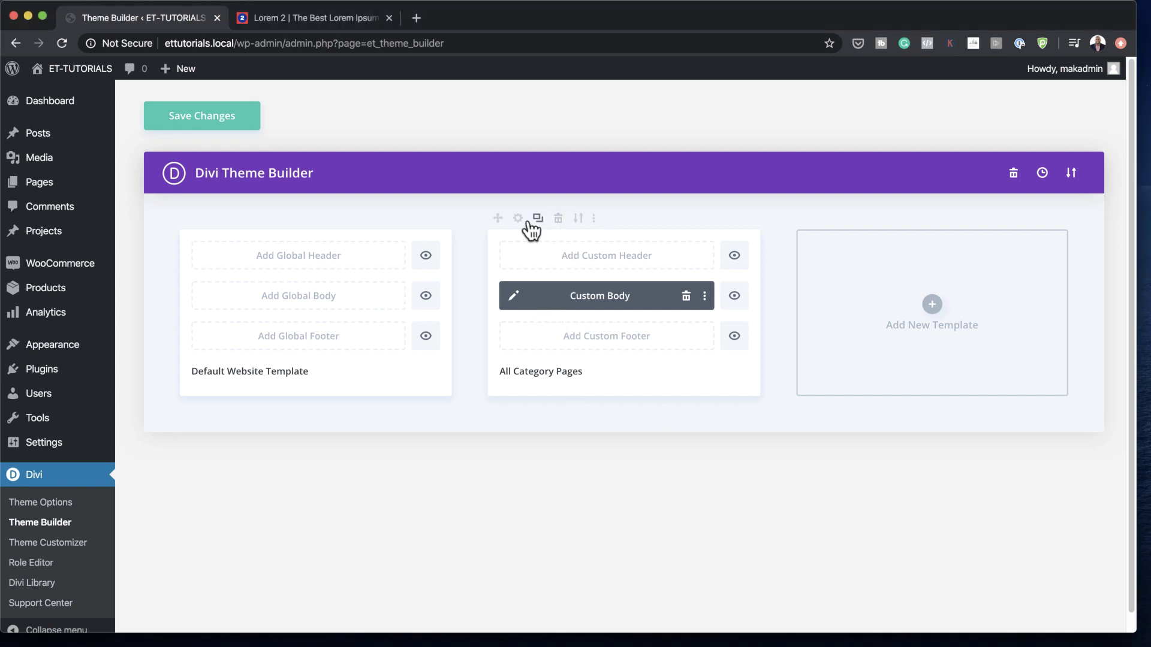
click(518, 219)
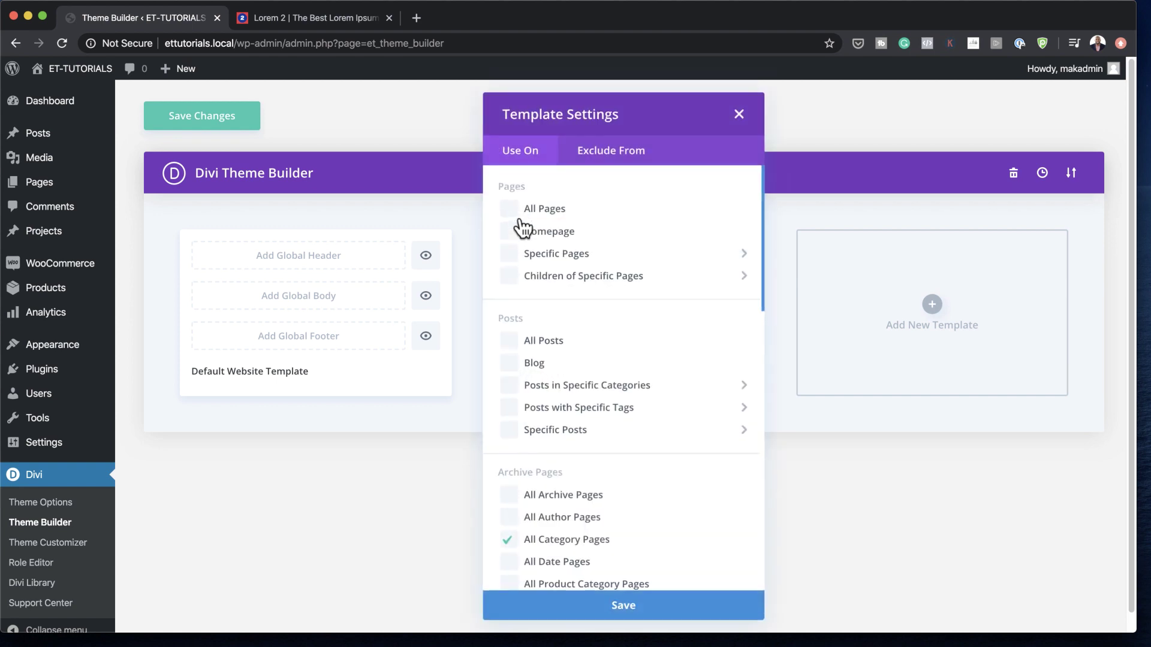
mouse_move(516, 376)
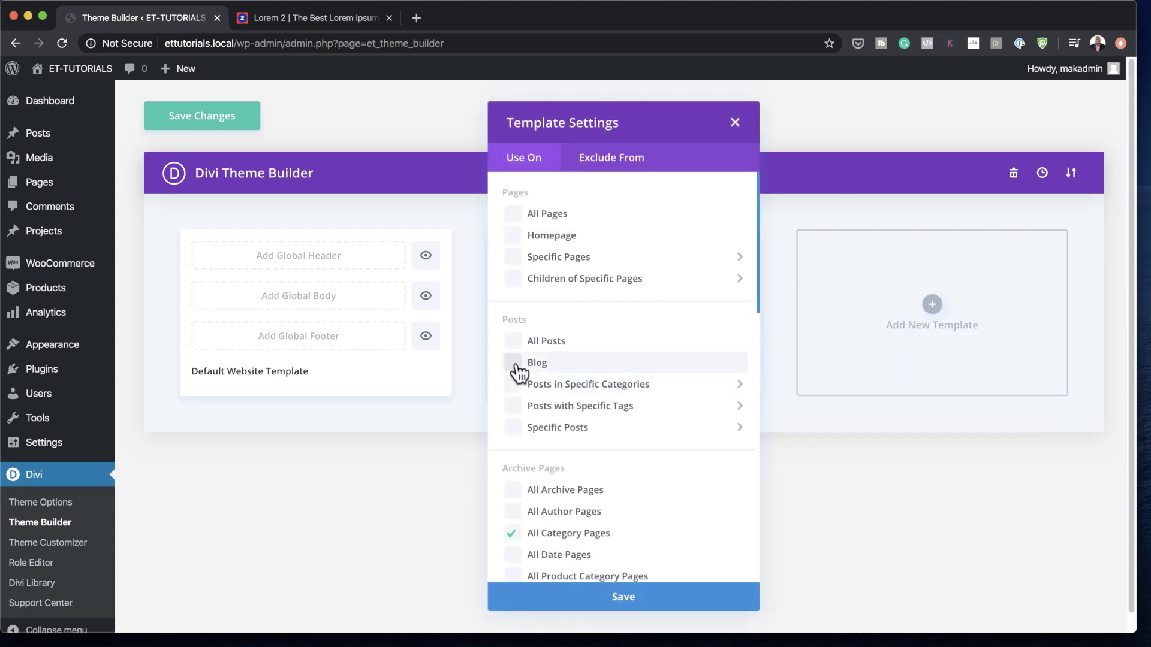
click(512, 536)
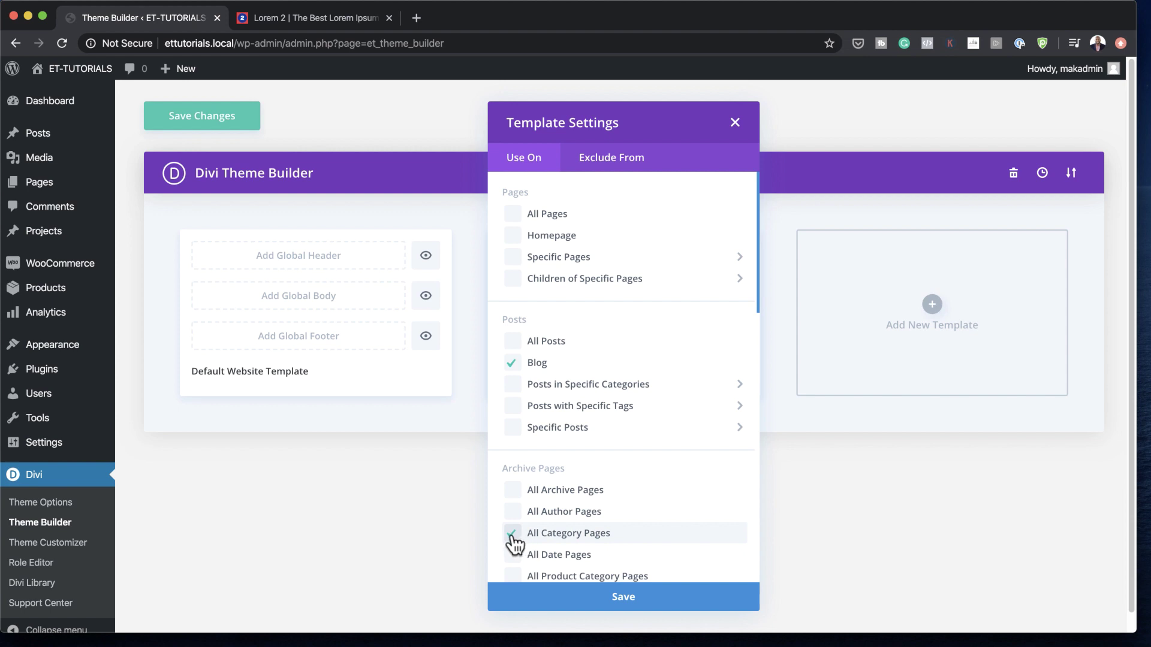
click(631, 605)
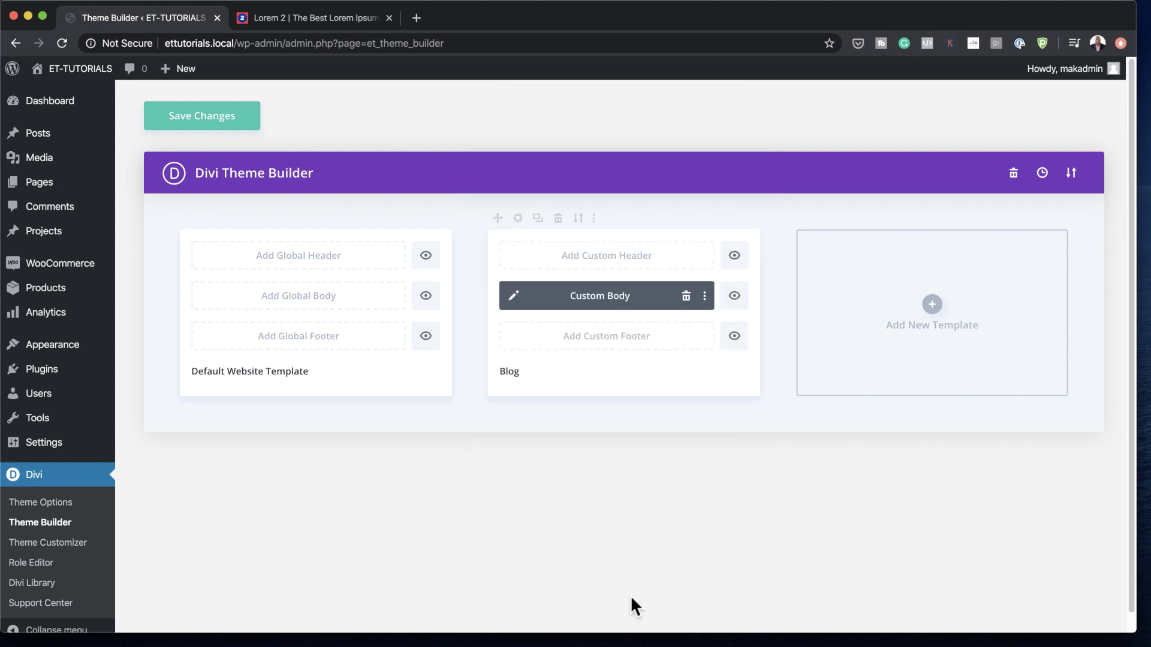
- Edit the Blog template's custom body and change the post grid row to a three-quarter plus one-quarter column layout
click(513, 295)
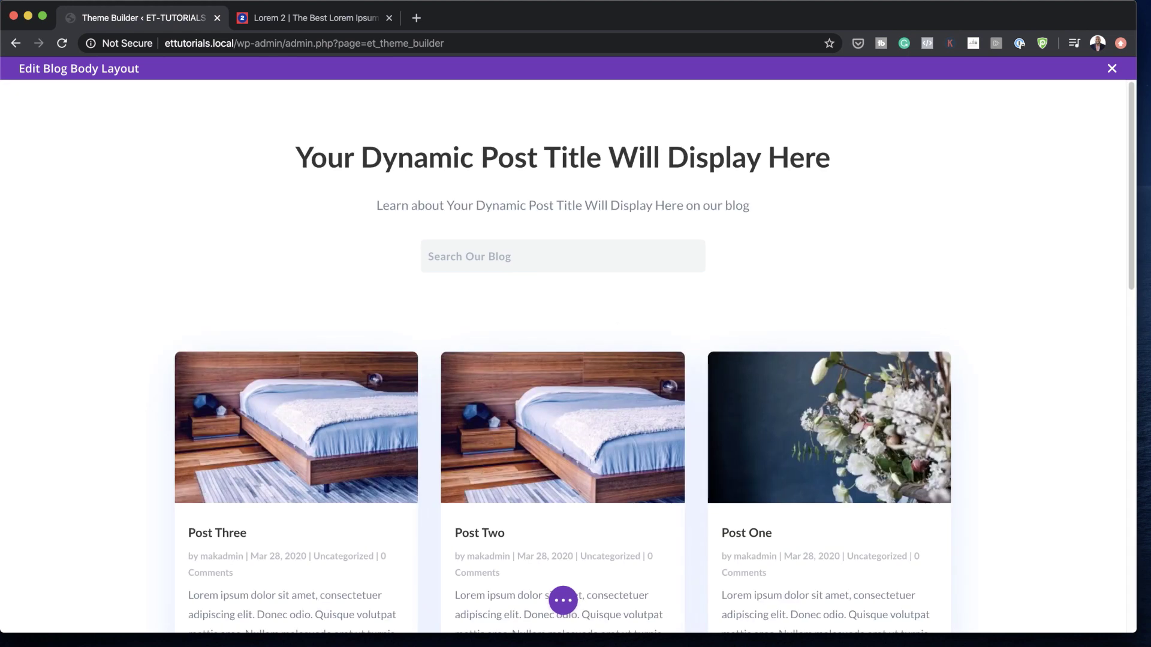
scroll(859, 451, down, 5)
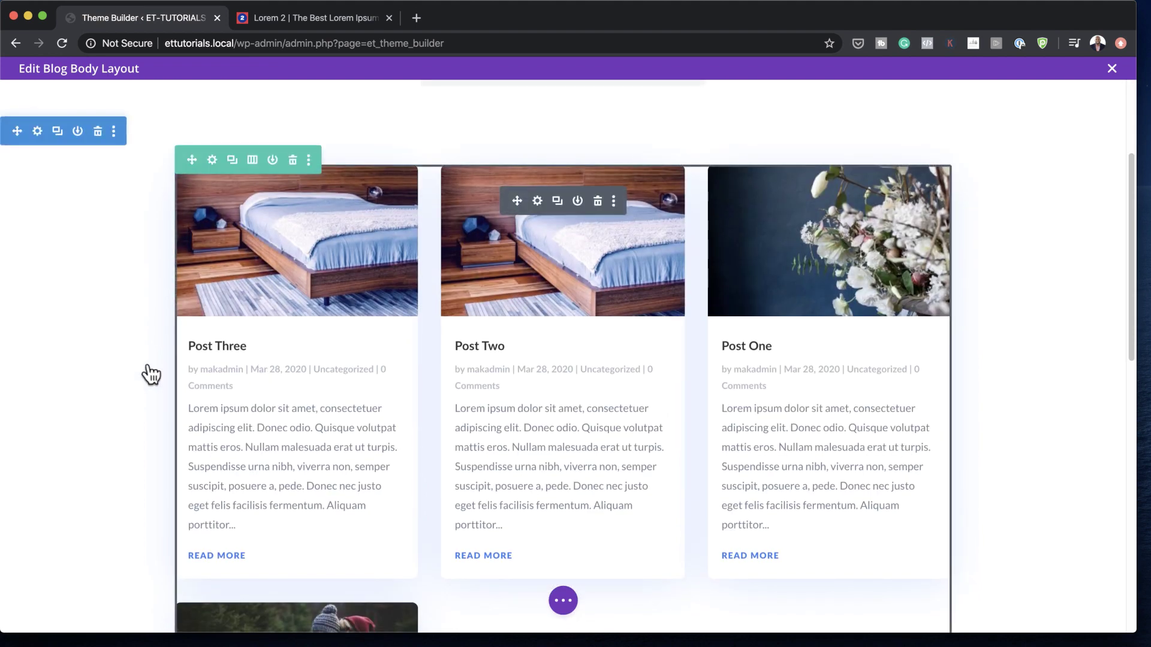
click(252, 161)
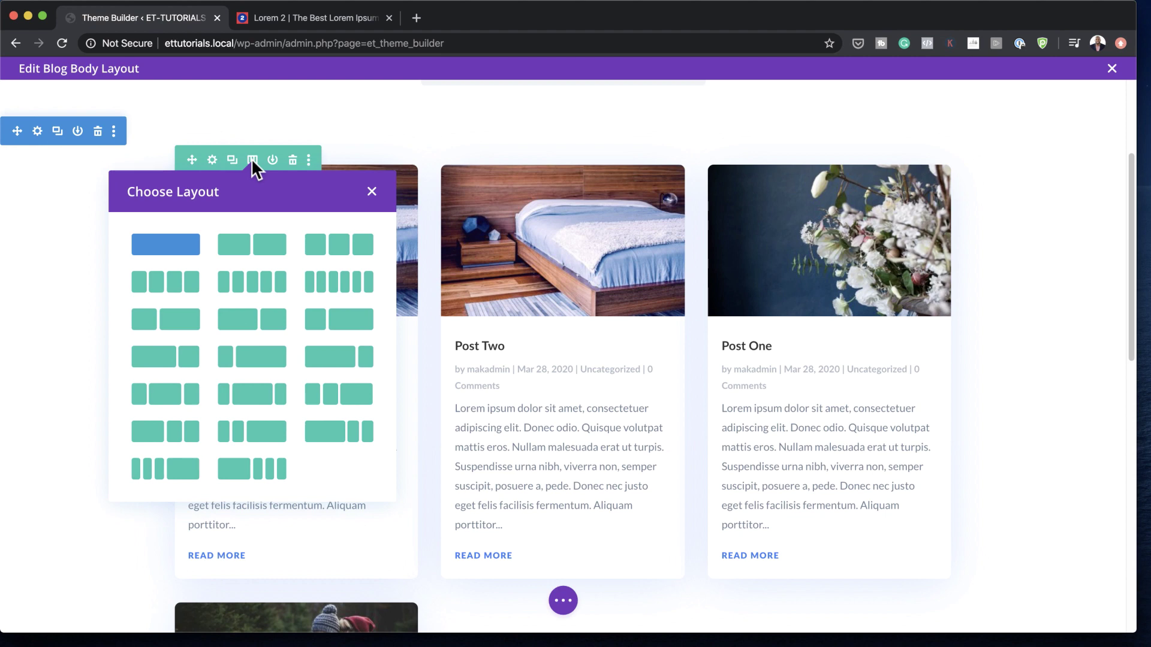
click(331, 366)
scroll(578, 437, down, 2)
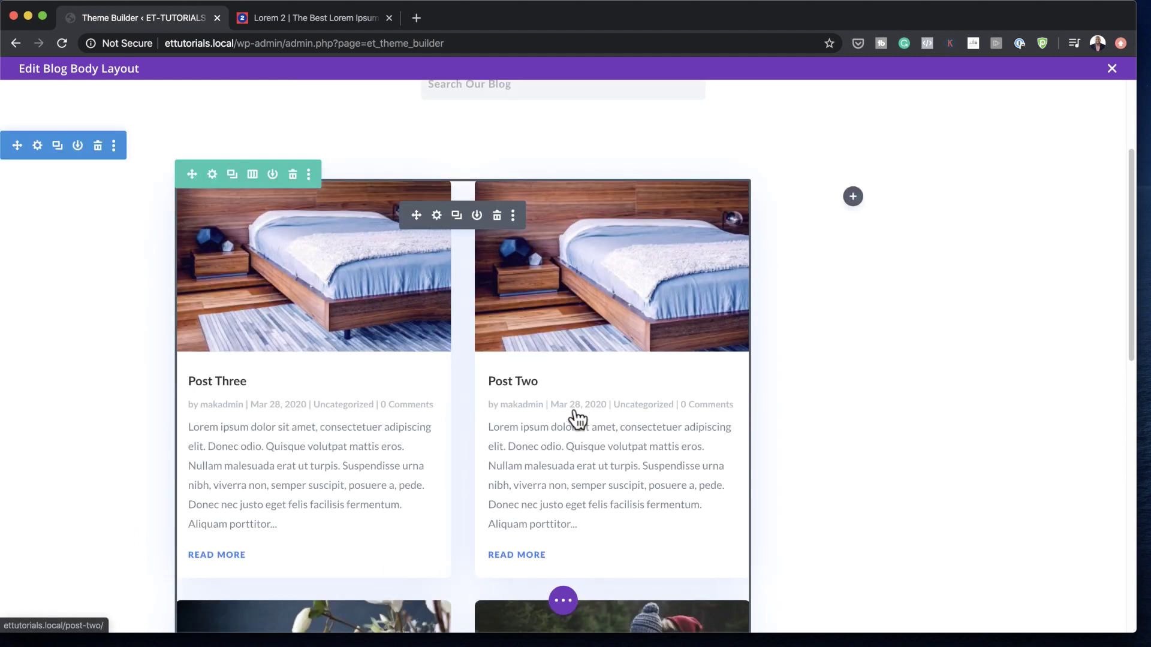
scroll(609, 455, down, 7)
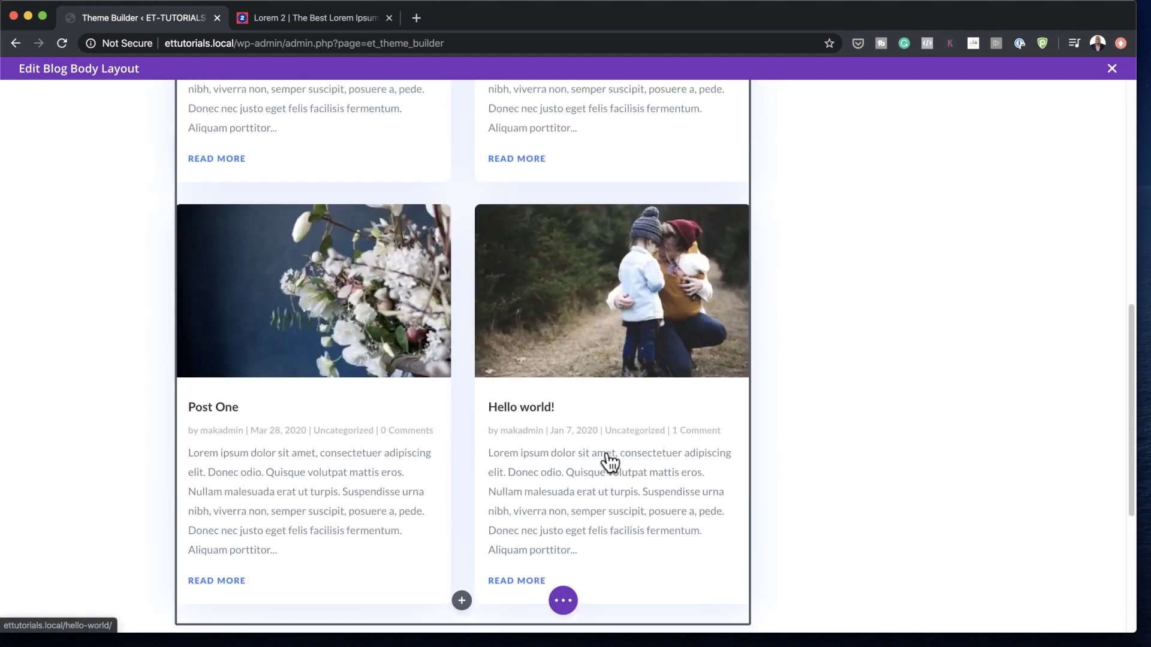
scroll(609, 454, up, 7)
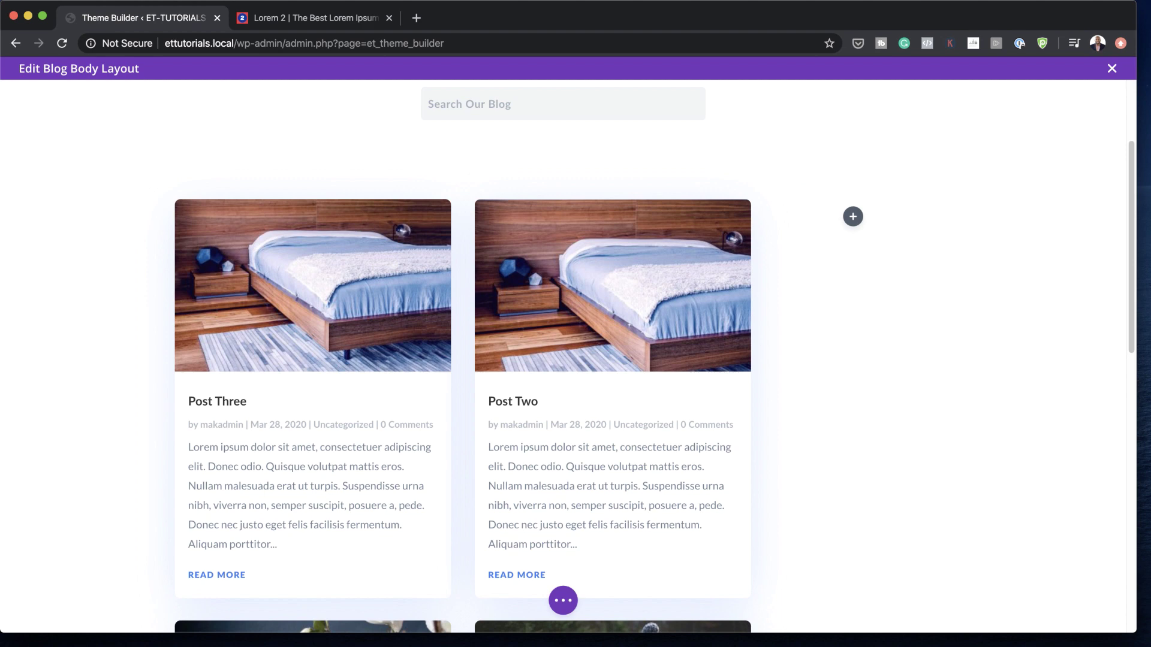
- Add the custom CSS "width: 100% !important;" to the main element of the post grid row's first column
mouse_move(252, 205)
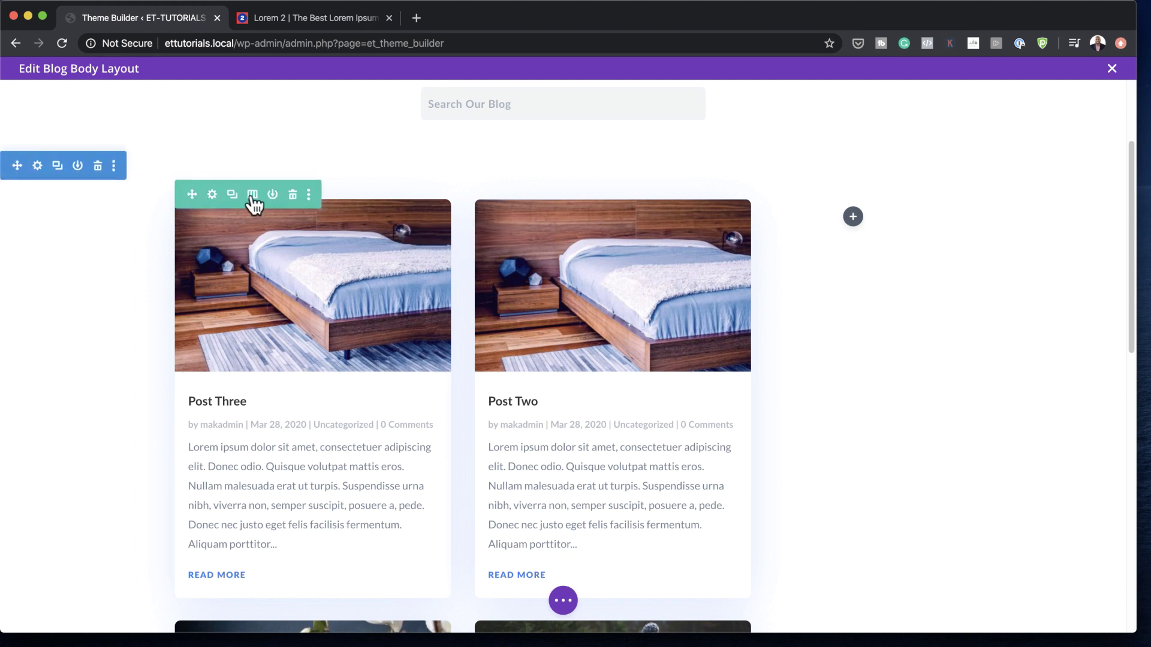
click(212, 195)
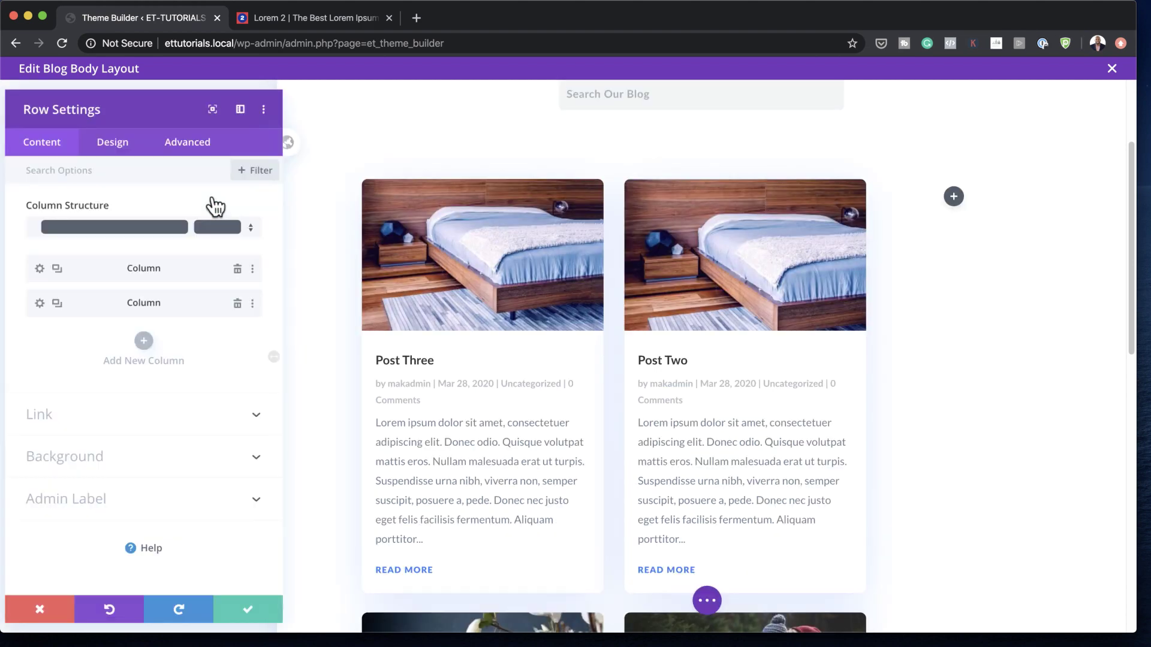
click(36, 265)
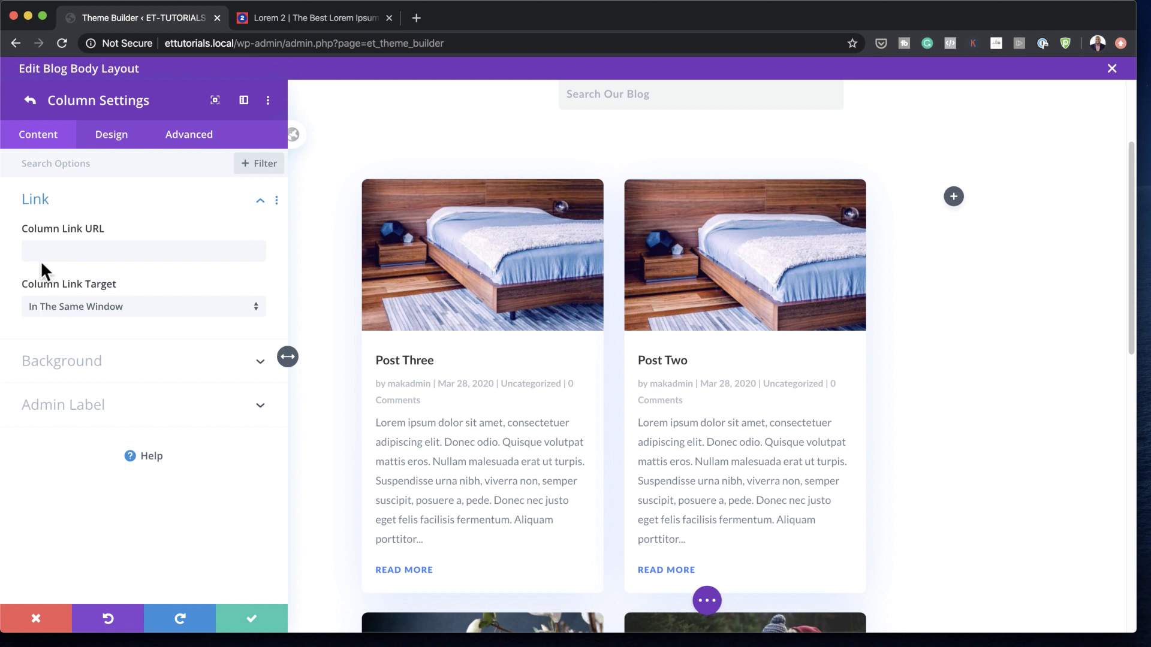
click(211, 147)
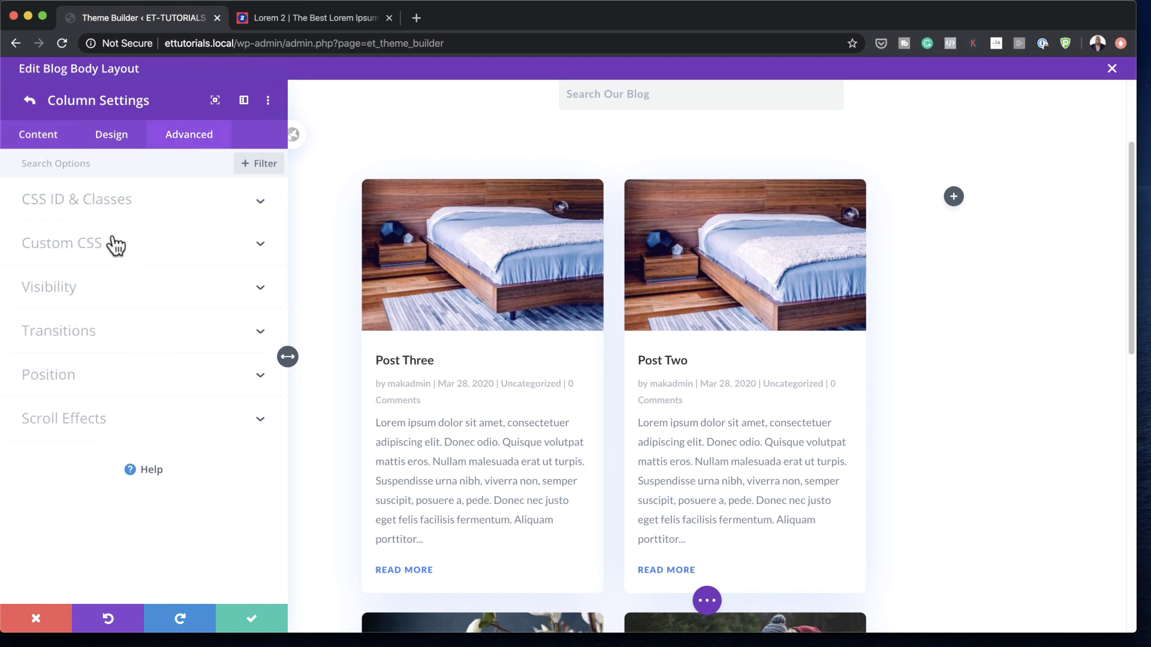
click(92, 242)
click(71, 346)
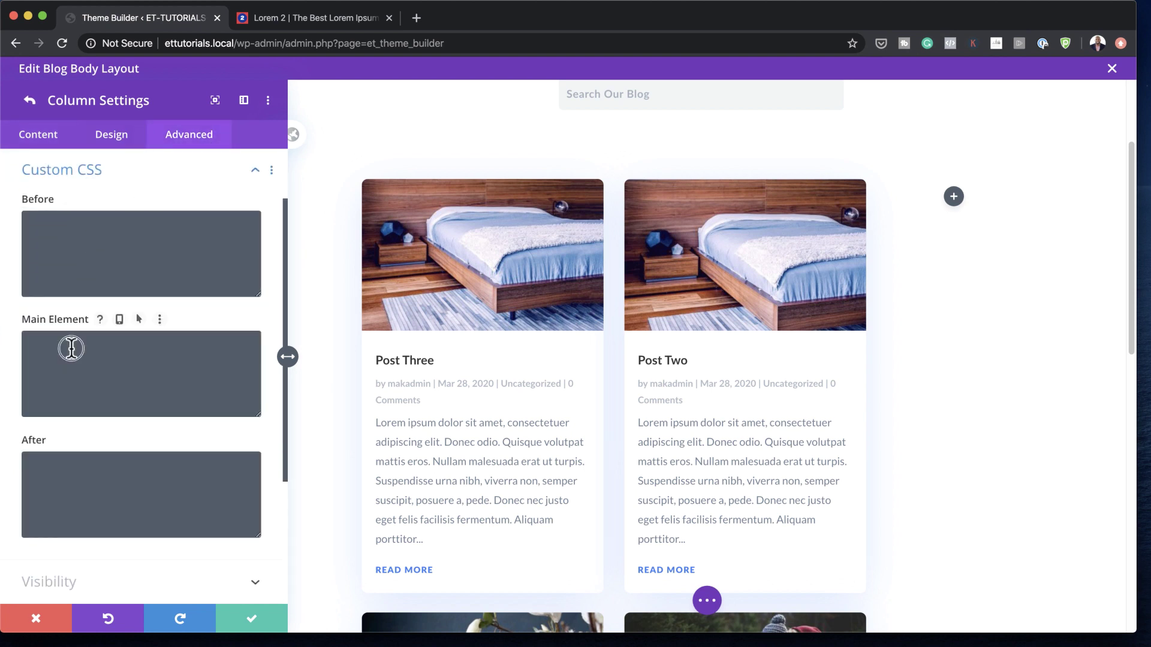
text(width: 100% !important;)
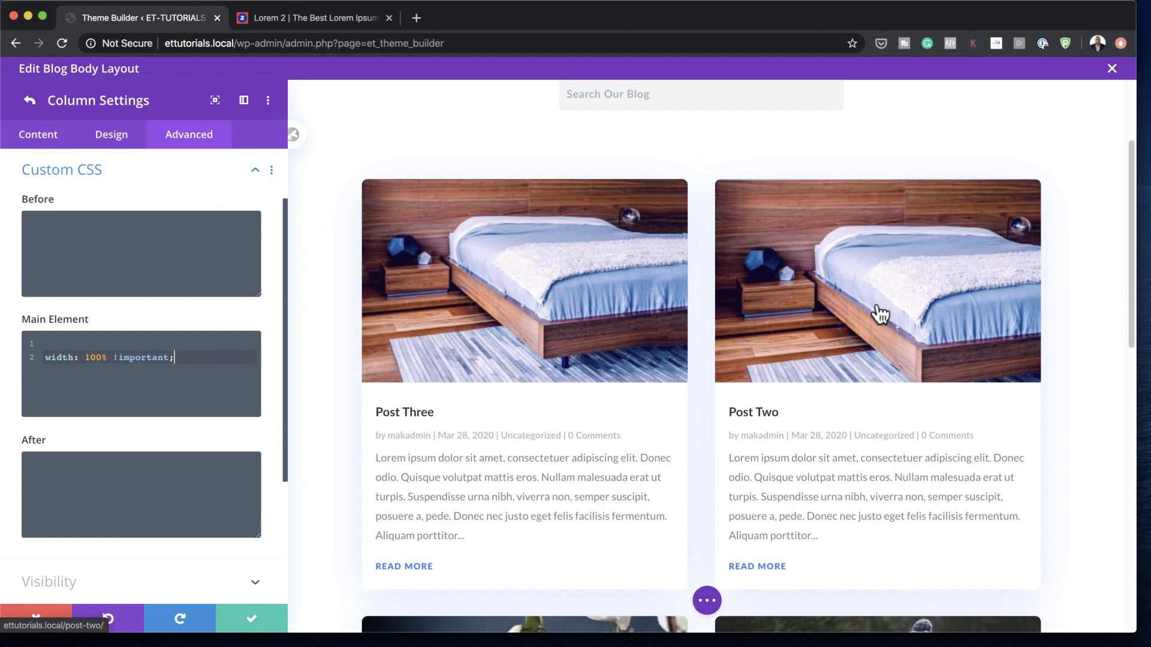
scroll(950, 381, down, 4)
scroll(950, 381, up, 5)
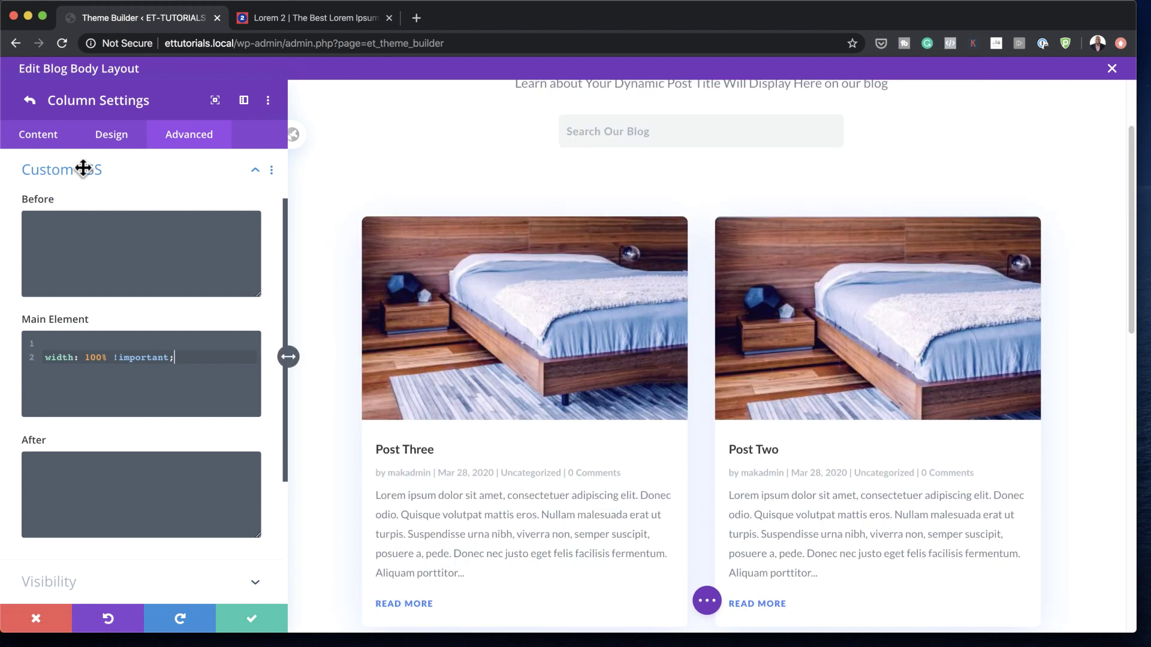
- Disable the row's second column on phone, tablet and desktop, and save the column and row settings
click(30, 101)
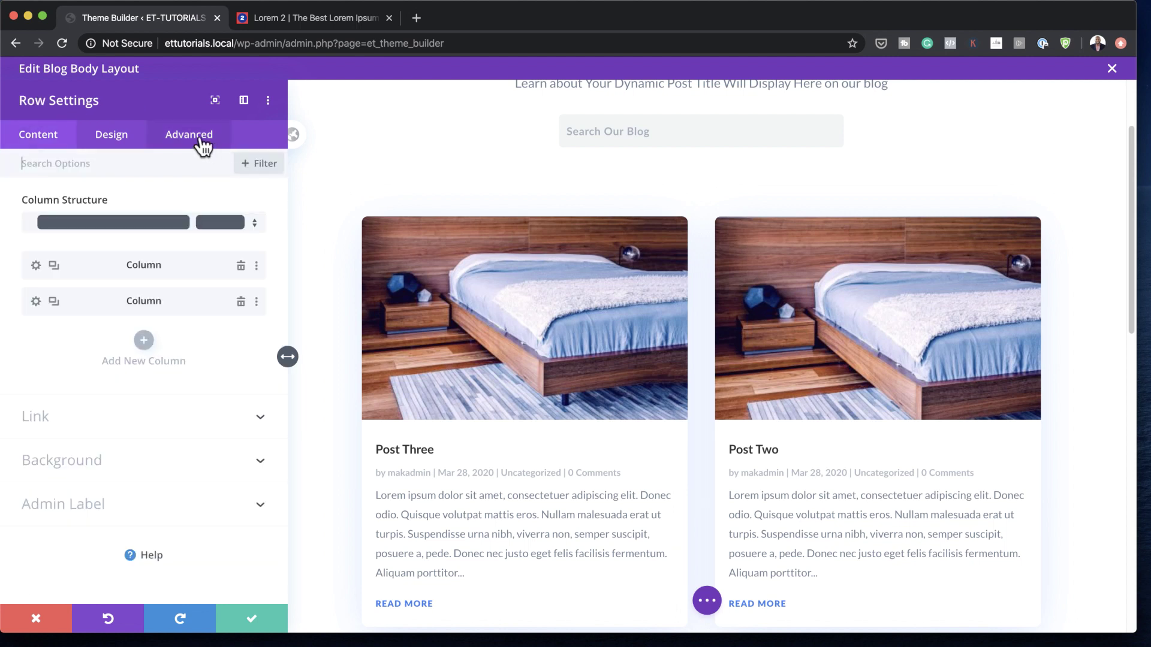
click(36, 301)
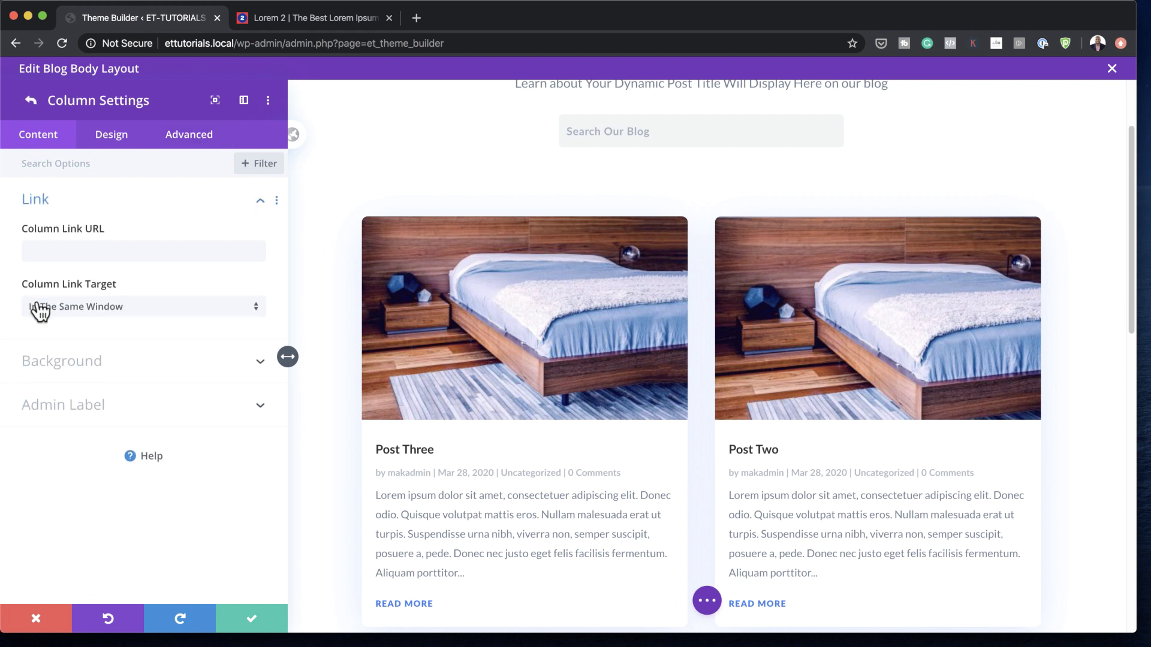
click(183, 138)
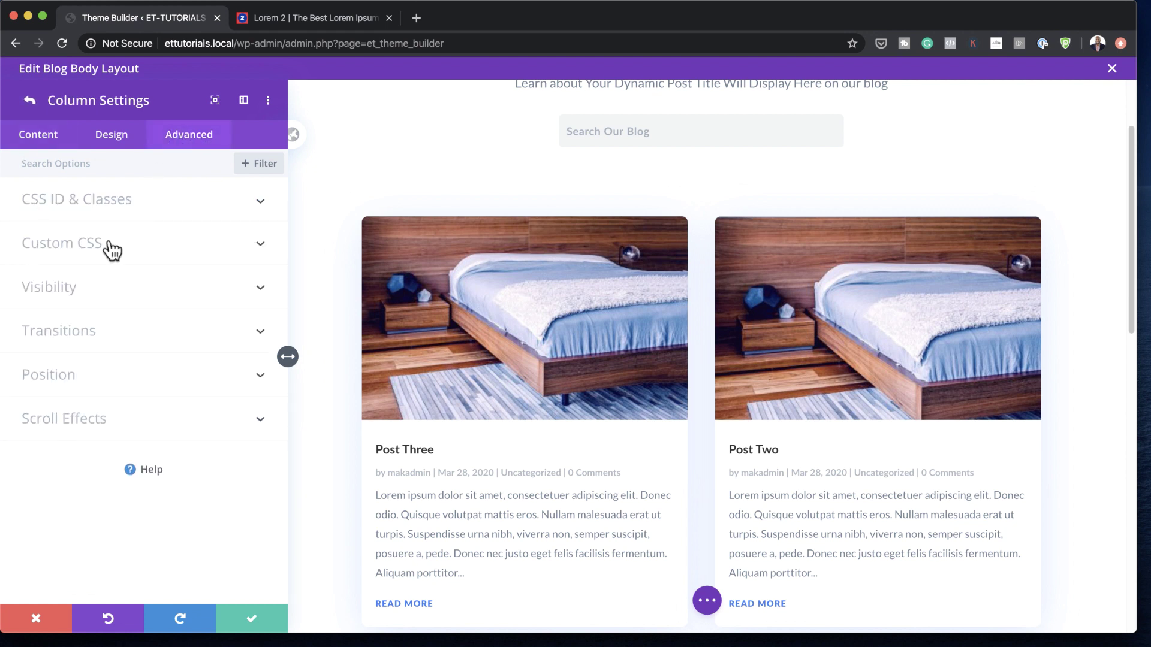
click(66, 291)
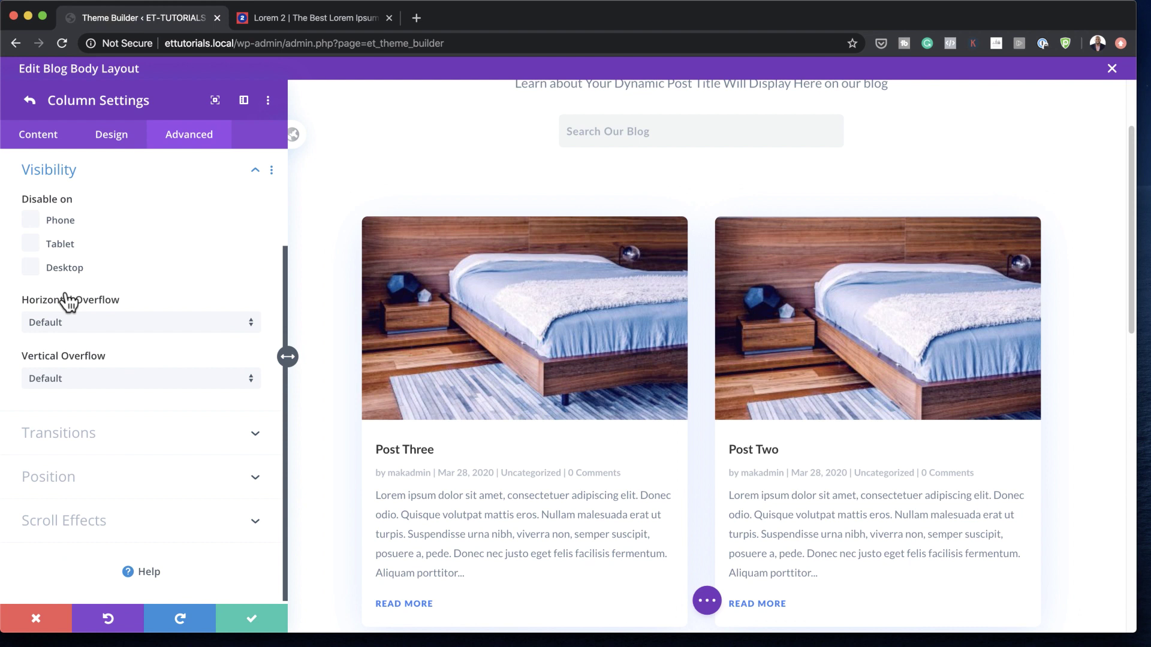
click(30, 221)
click(31, 243)
click(30, 268)
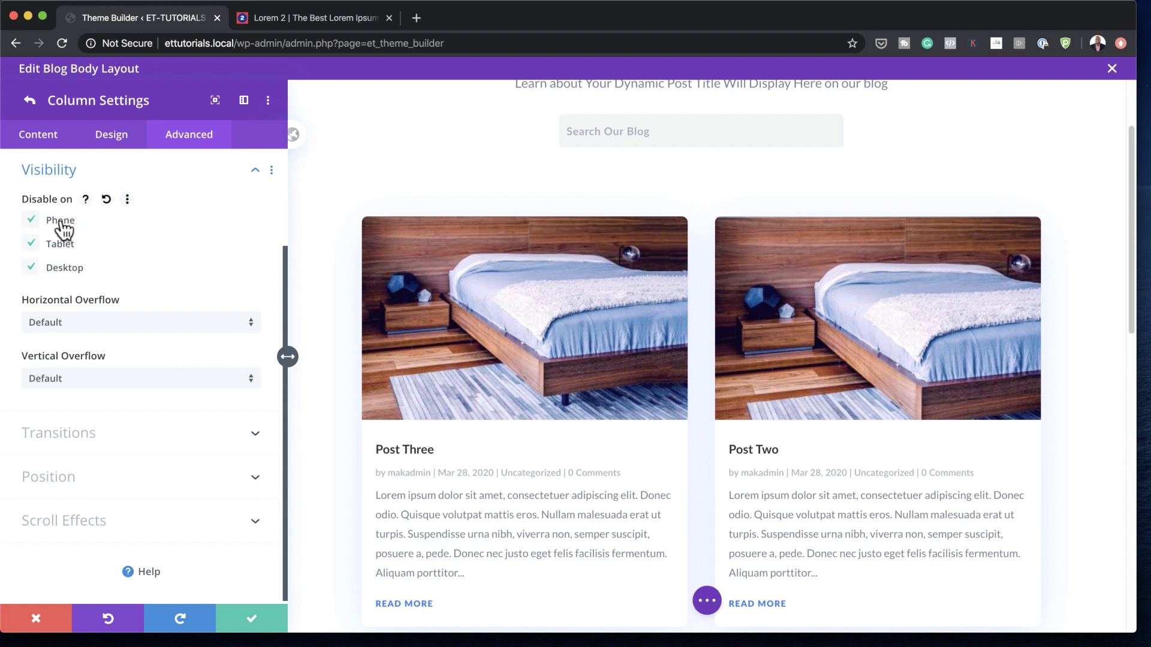
click(247, 618)
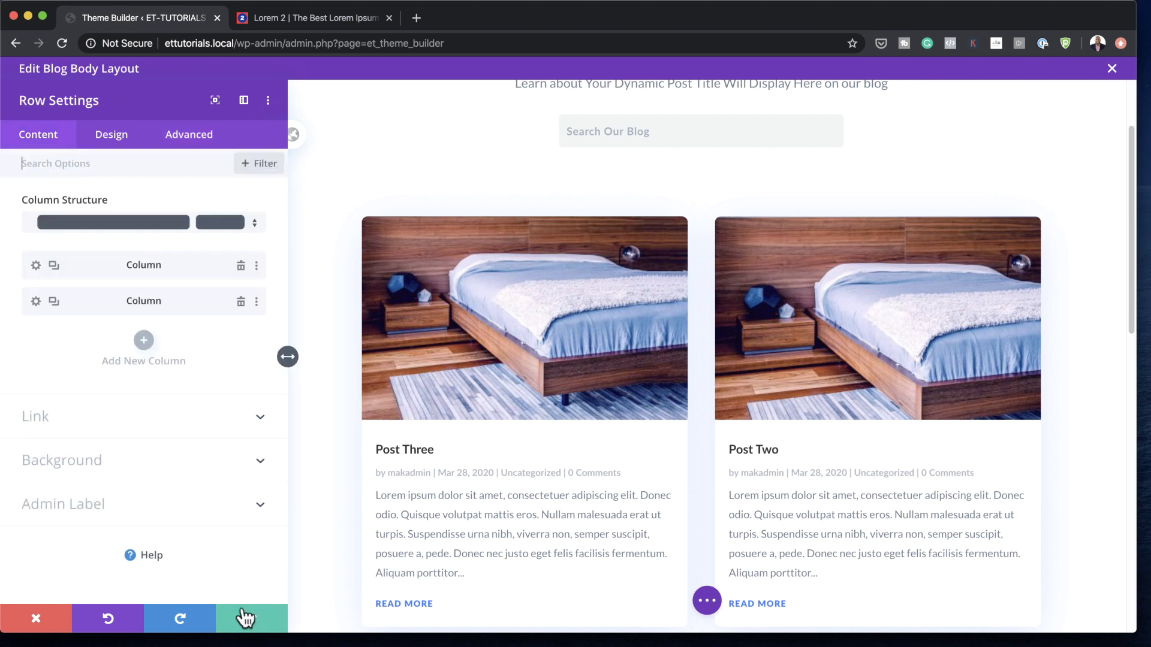
click(245, 617)
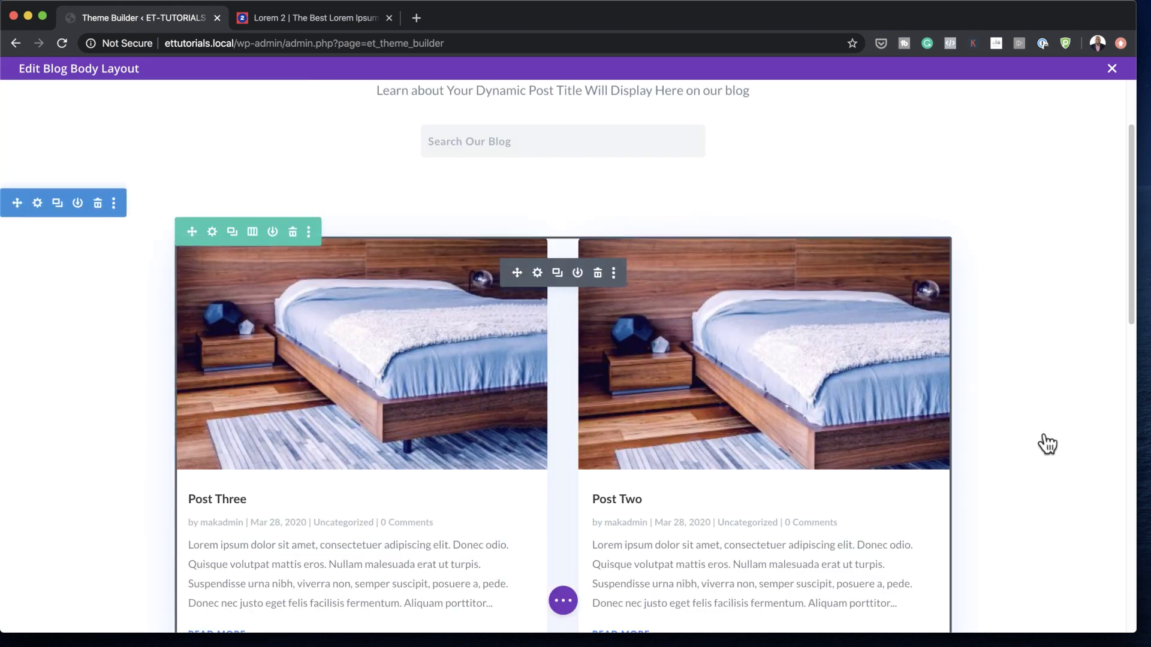
- Review the post grid in the body layout and on the live Blog page
scroll(1061, 447, down, 6)
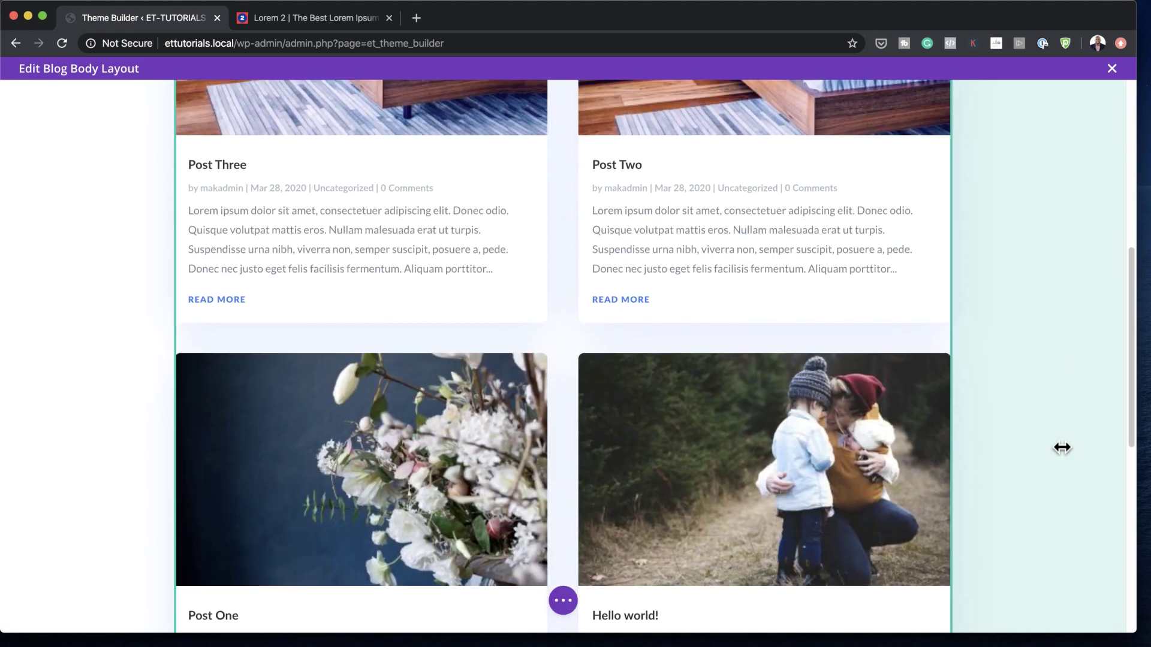
scroll(1061, 447, down, 3)
scroll(294, 275, up, 11)
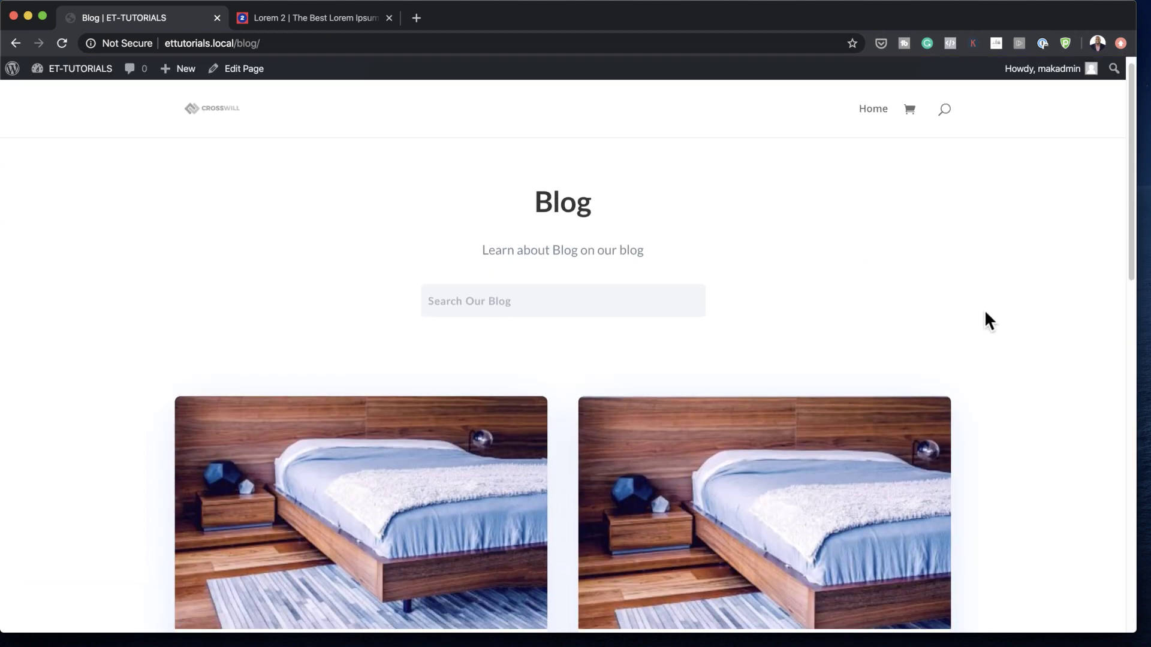
scroll(985, 309, down, 5)
scroll(985, 312, down, 6)
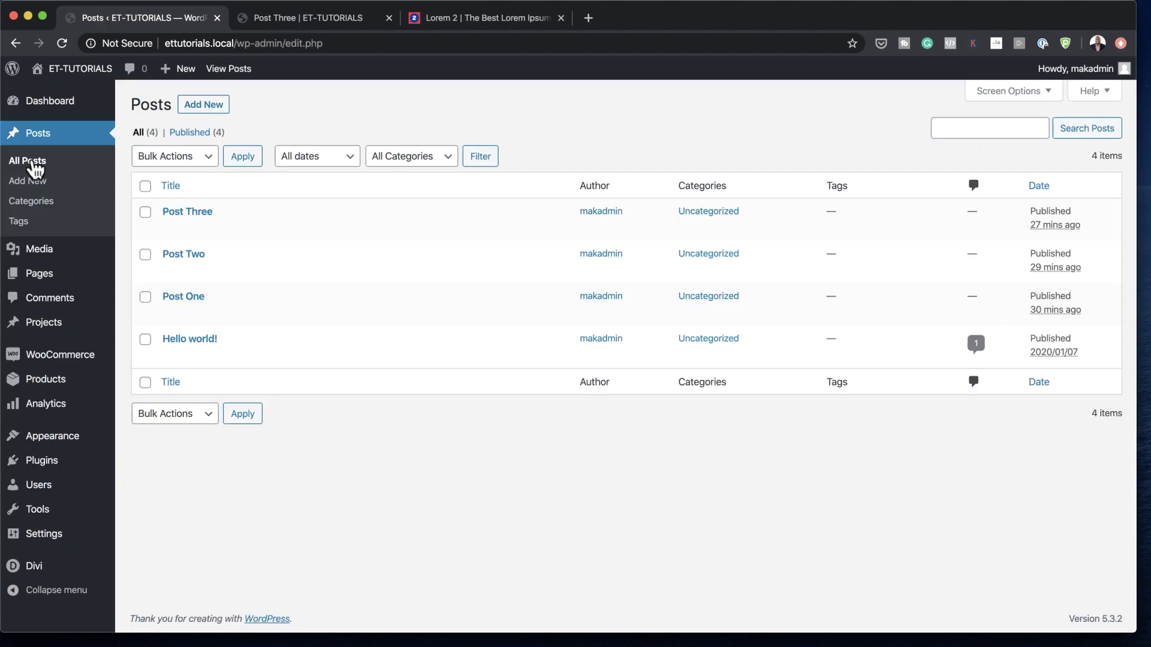
- Set Post One to stick to the top of the blog and update the post
mouse_move(200, 297)
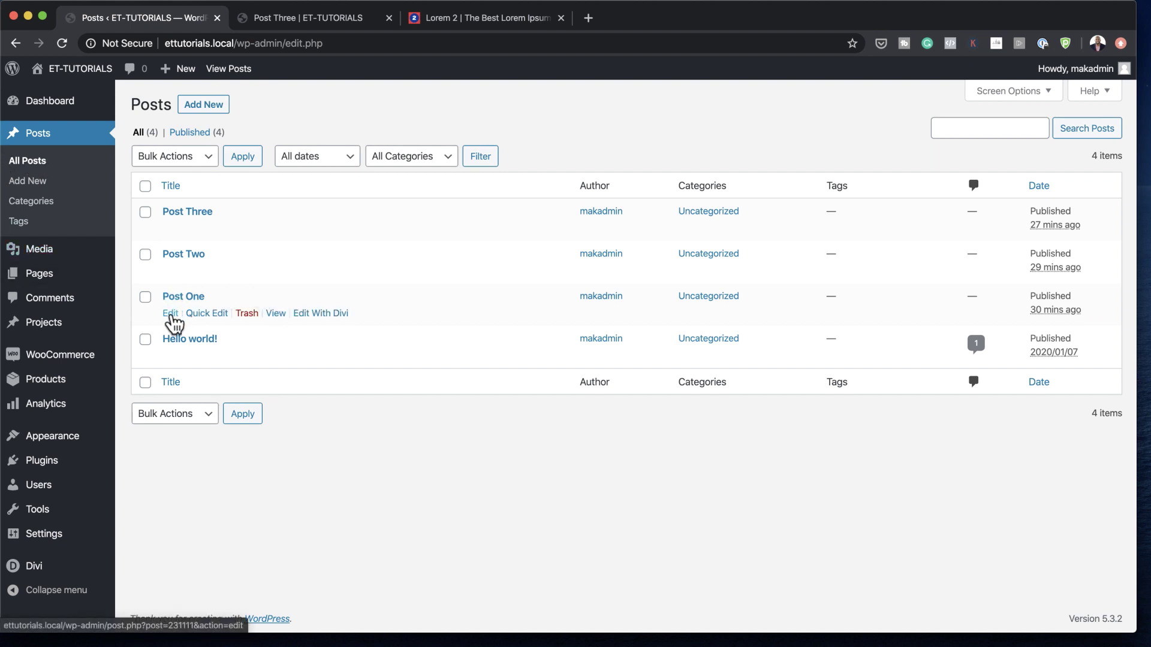
click(171, 313)
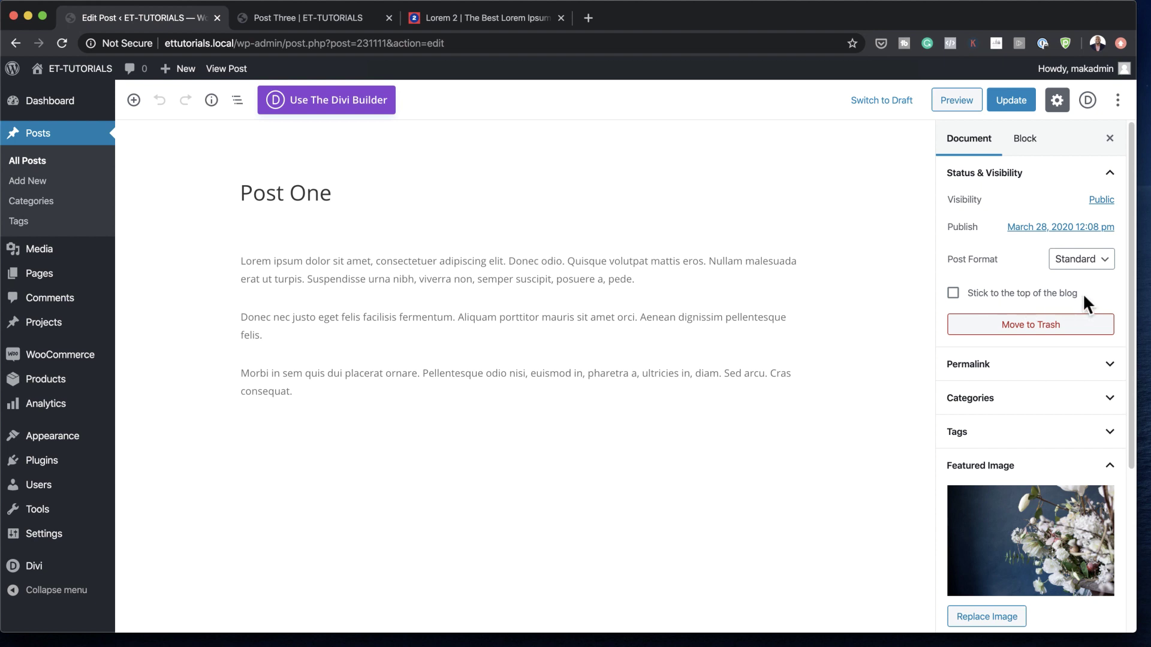
click(953, 294)
click(1020, 98)
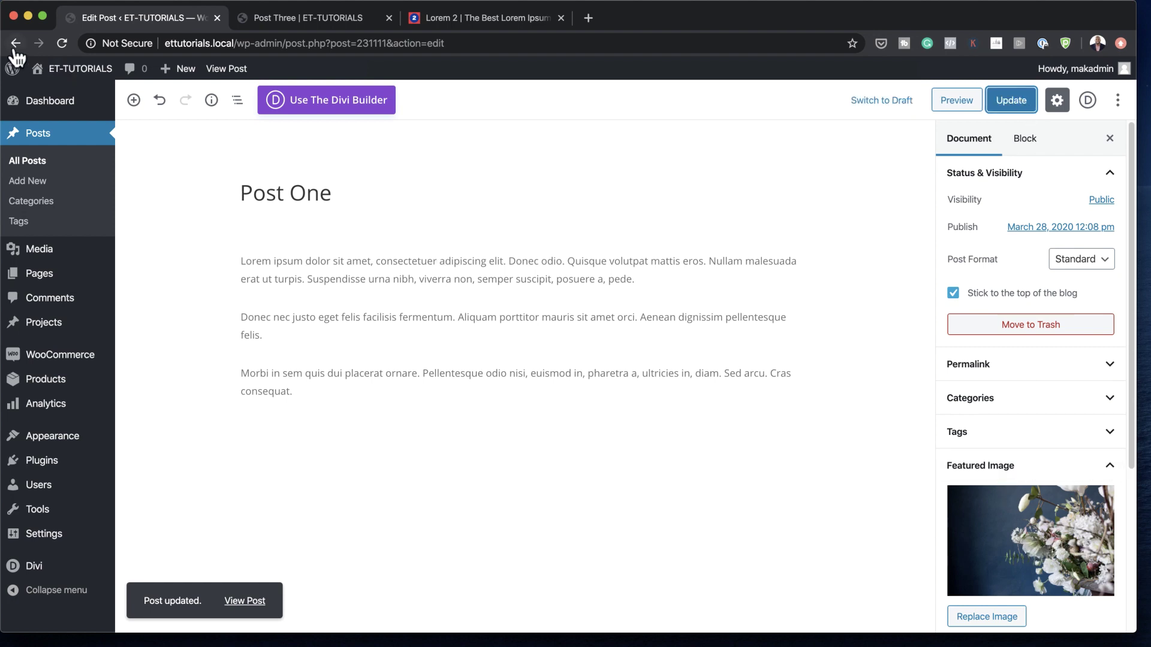
- Set the "Hello world!" post to stick to the top of the blog and update the post
click(27, 159)
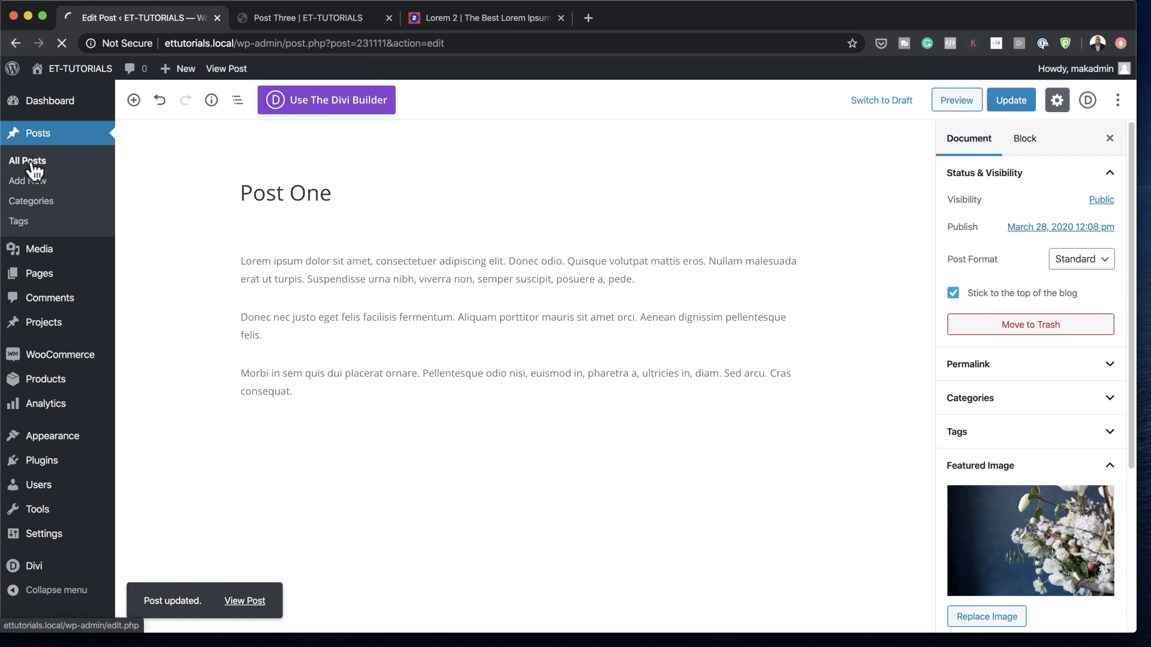
click(171, 357)
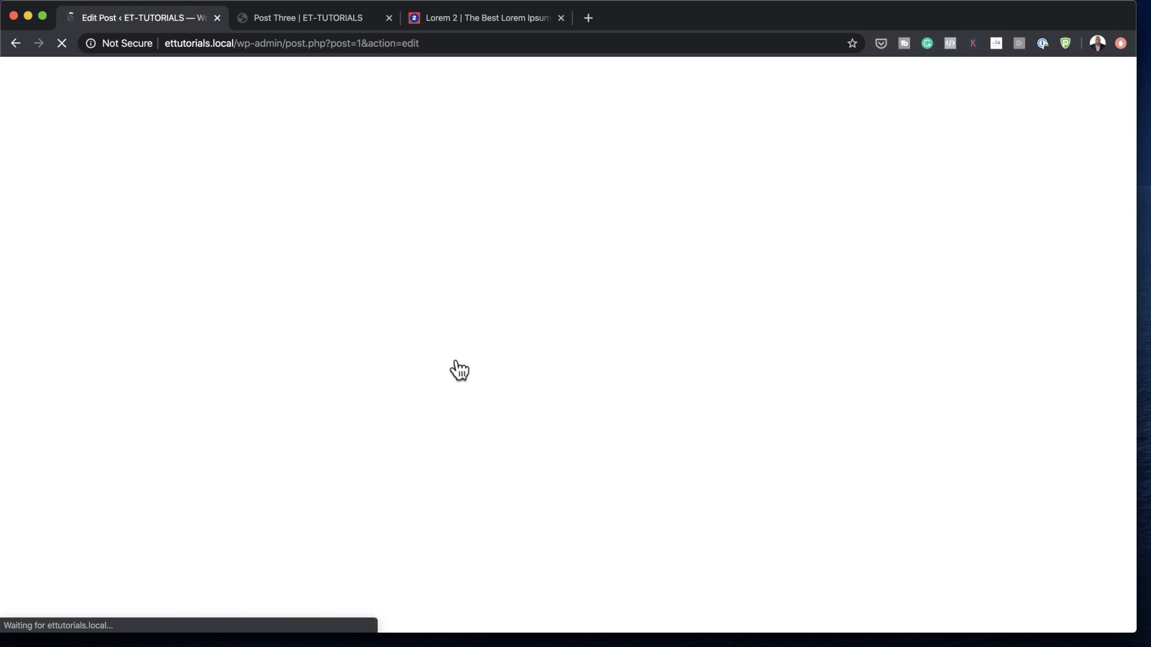
click(954, 293)
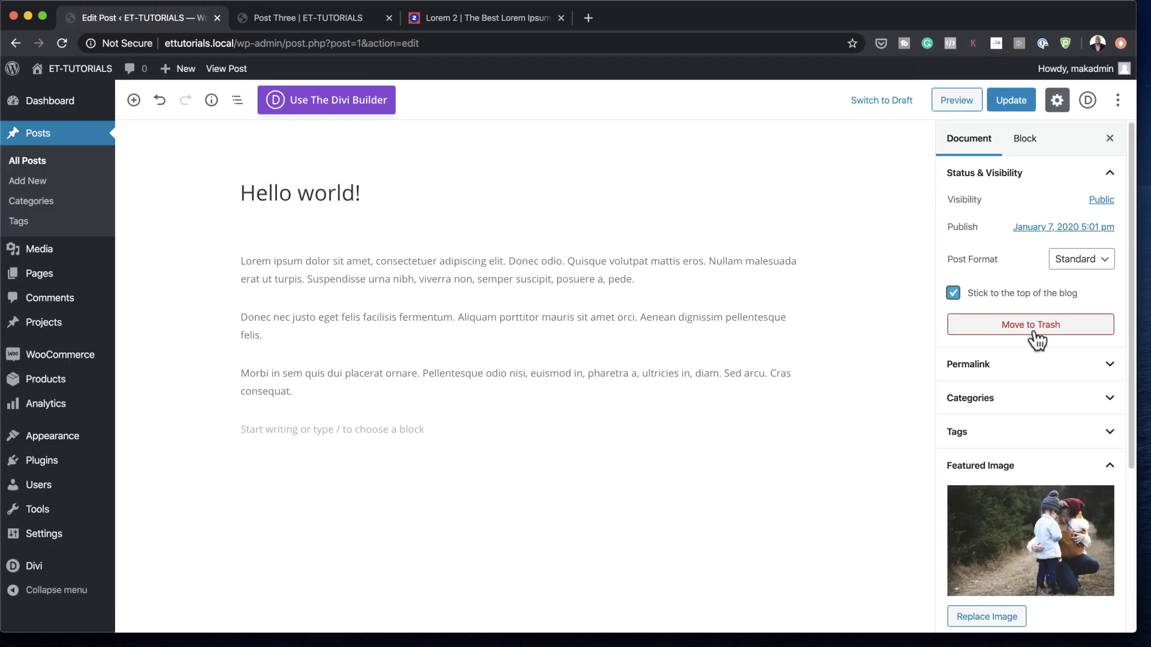
click(1022, 104)
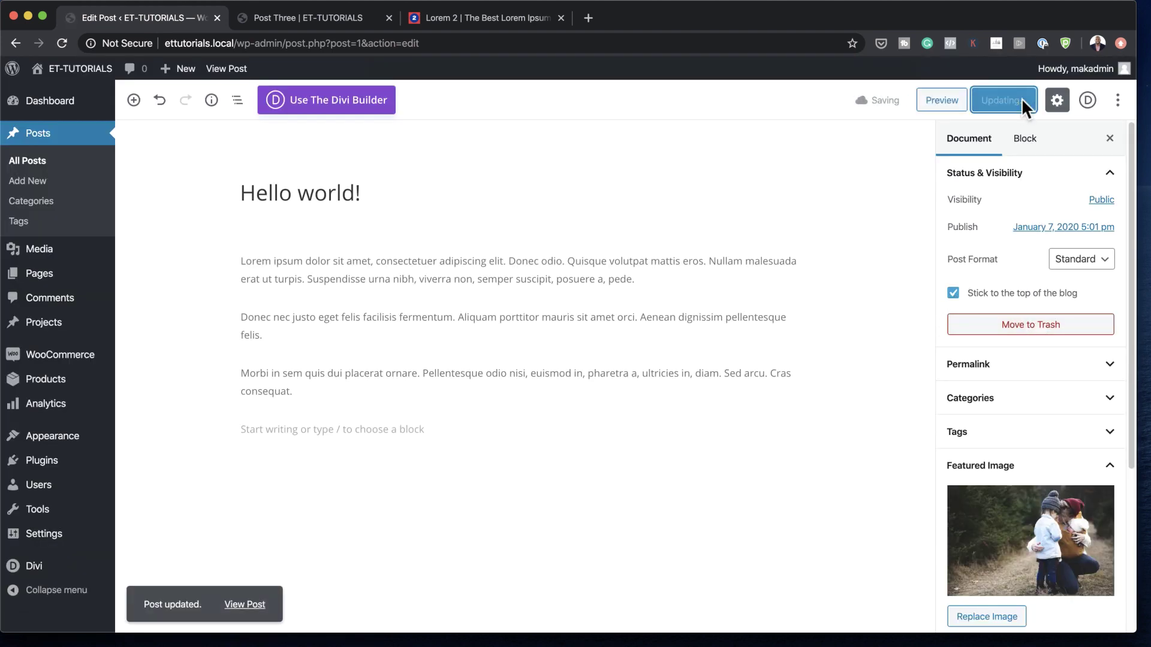
- Load the live page at ettutorials.local/blog and examine the order of the posts in the grid
click(313, 18)
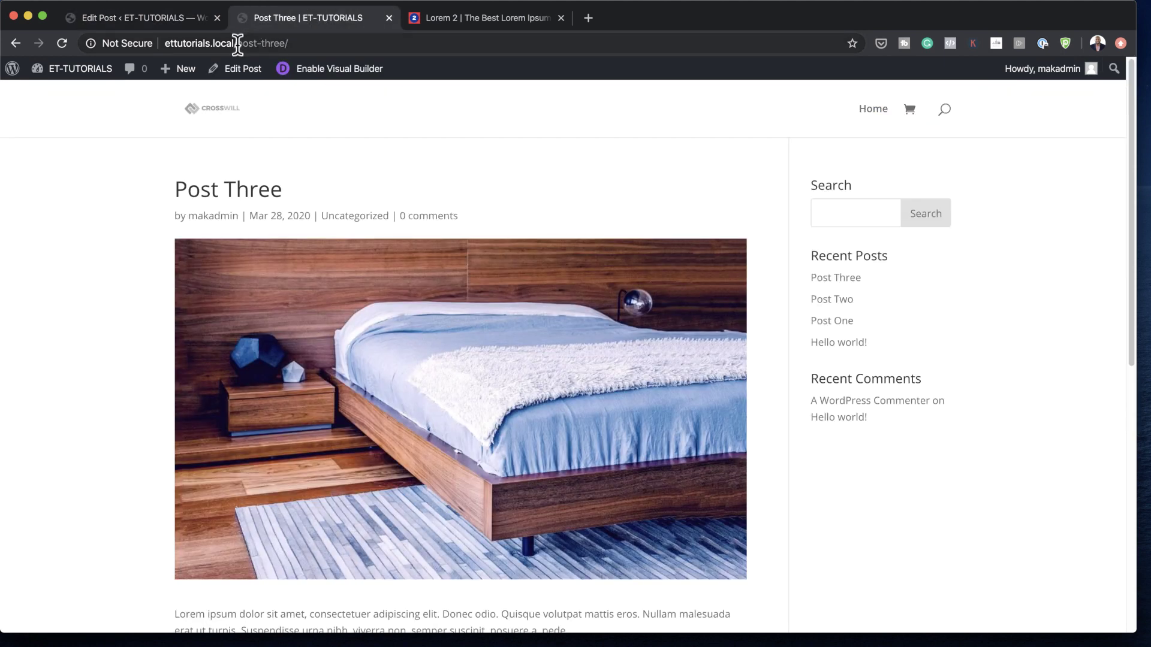
drag(237, 43, 313, 44)
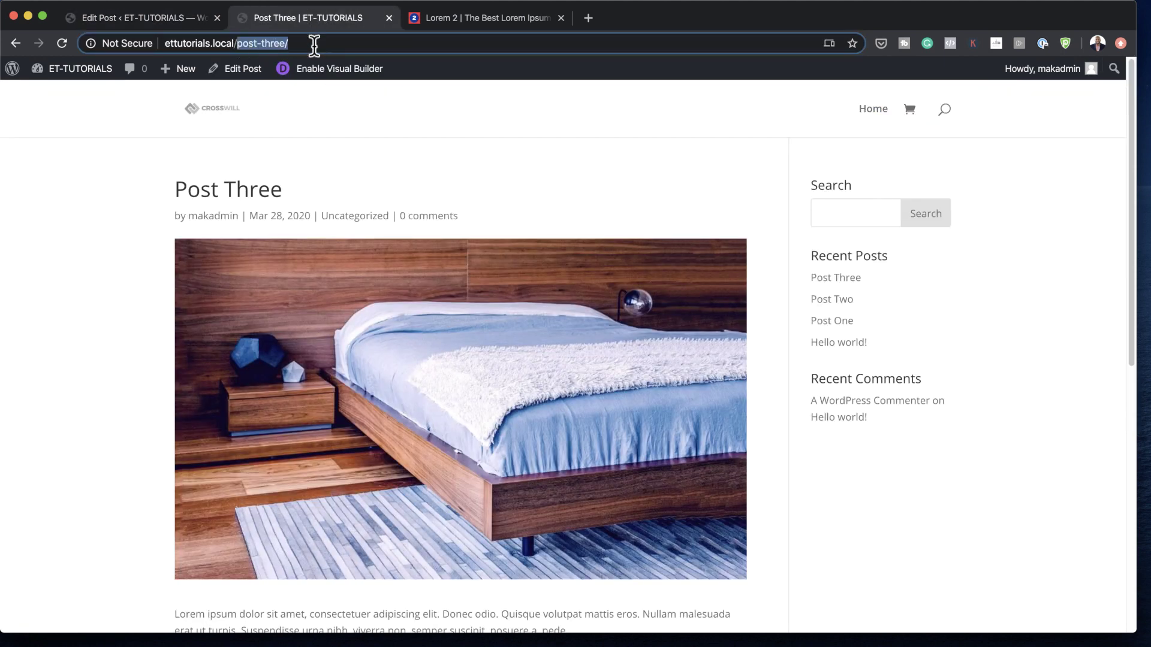
text(blog)
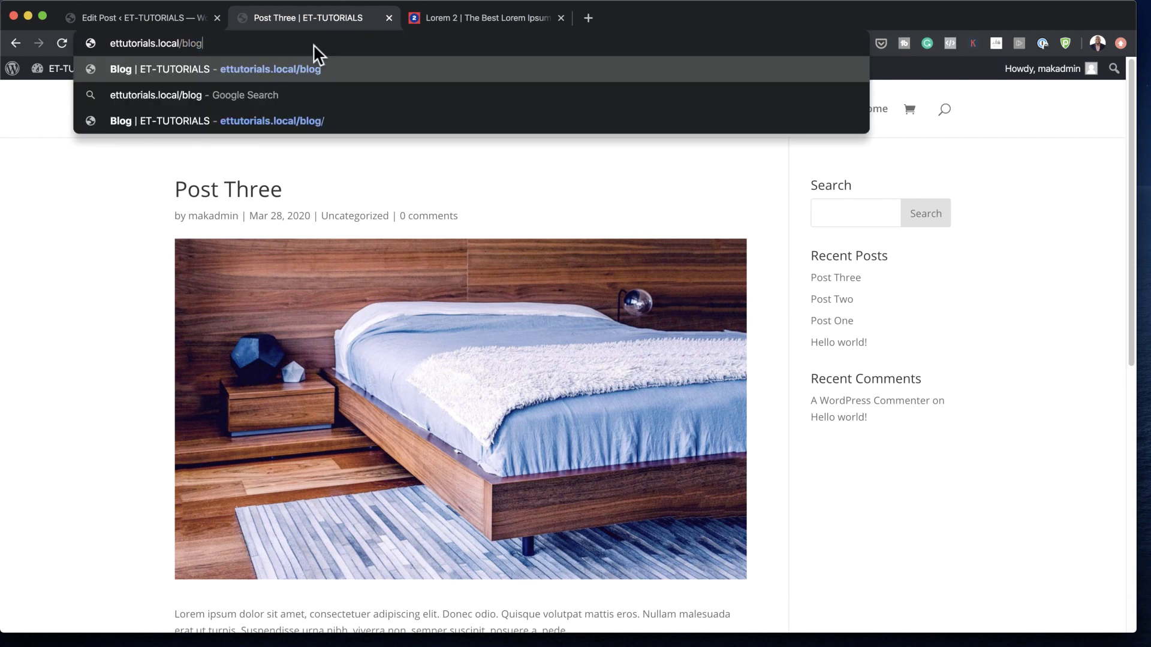
key(Return)
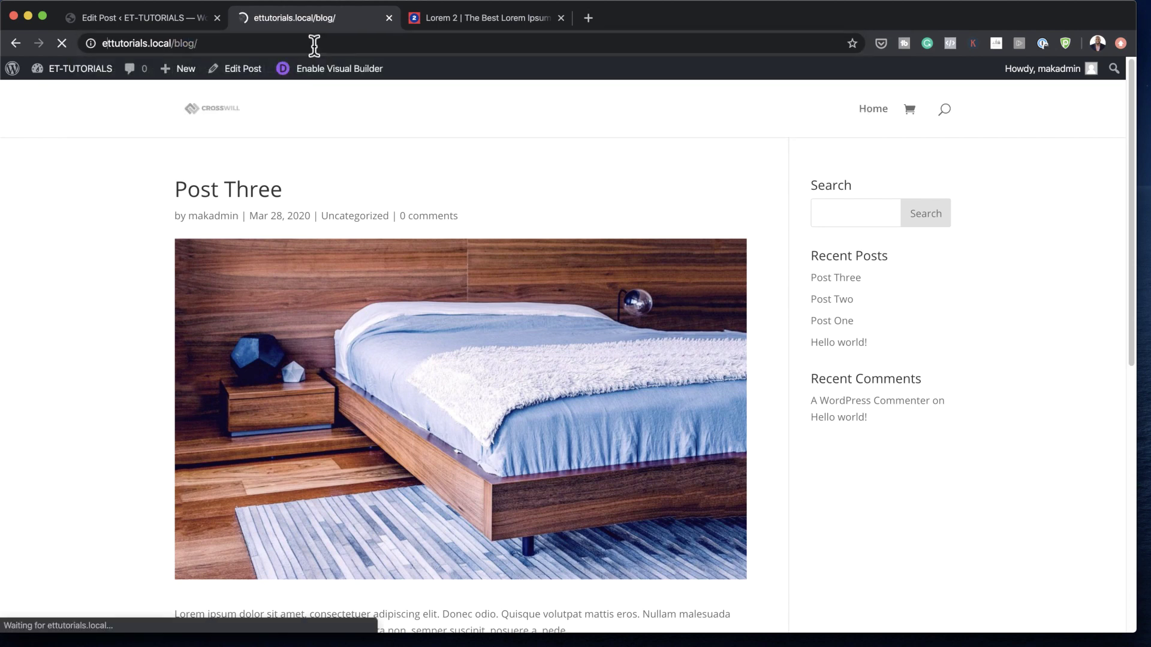
scroll(1046, 382, down, 2)
scroll(1042, 374, down, 4)
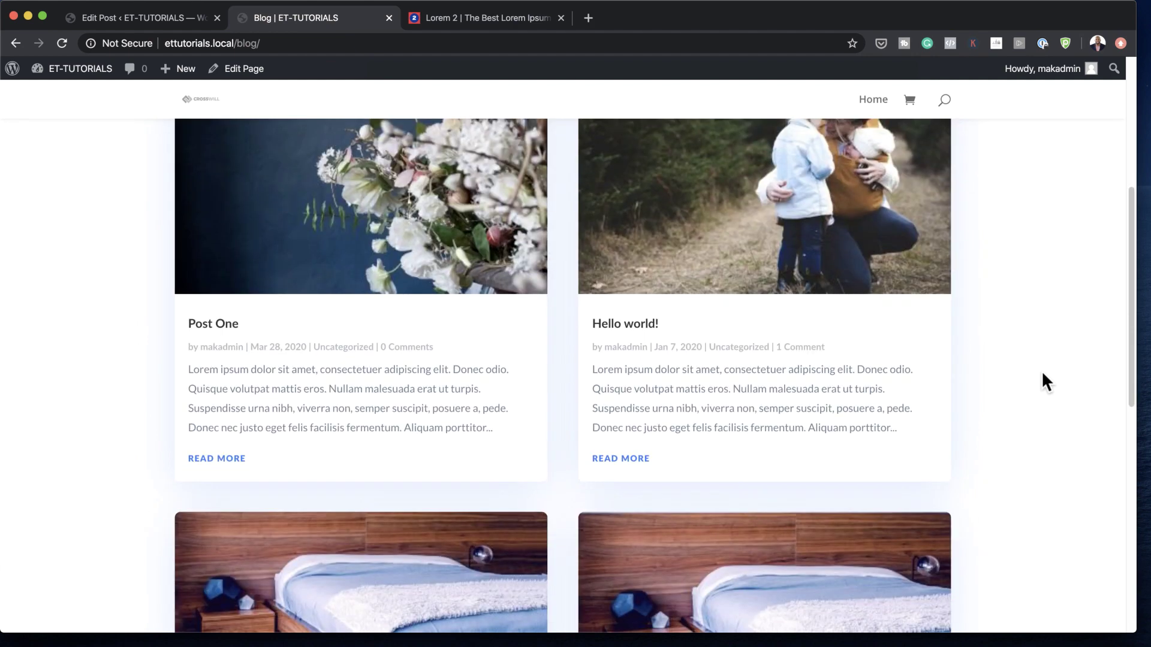
scroll(815, 344, down, 1)
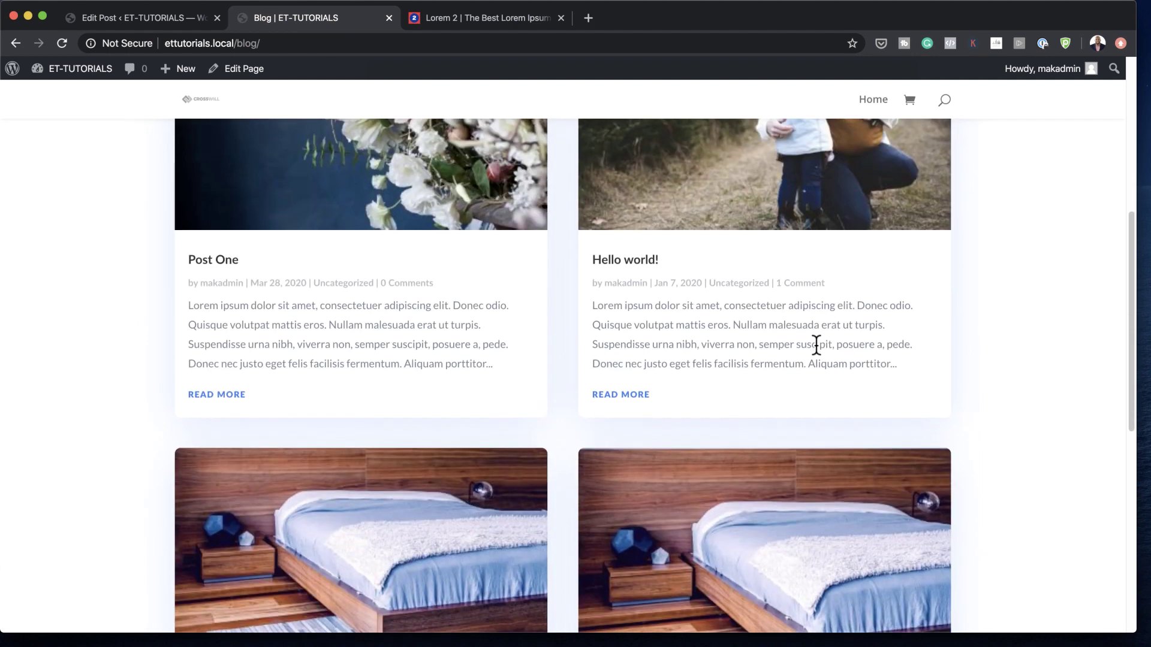
scroll(815, 346, up, 1)
scroll(789, 297, down, 4)
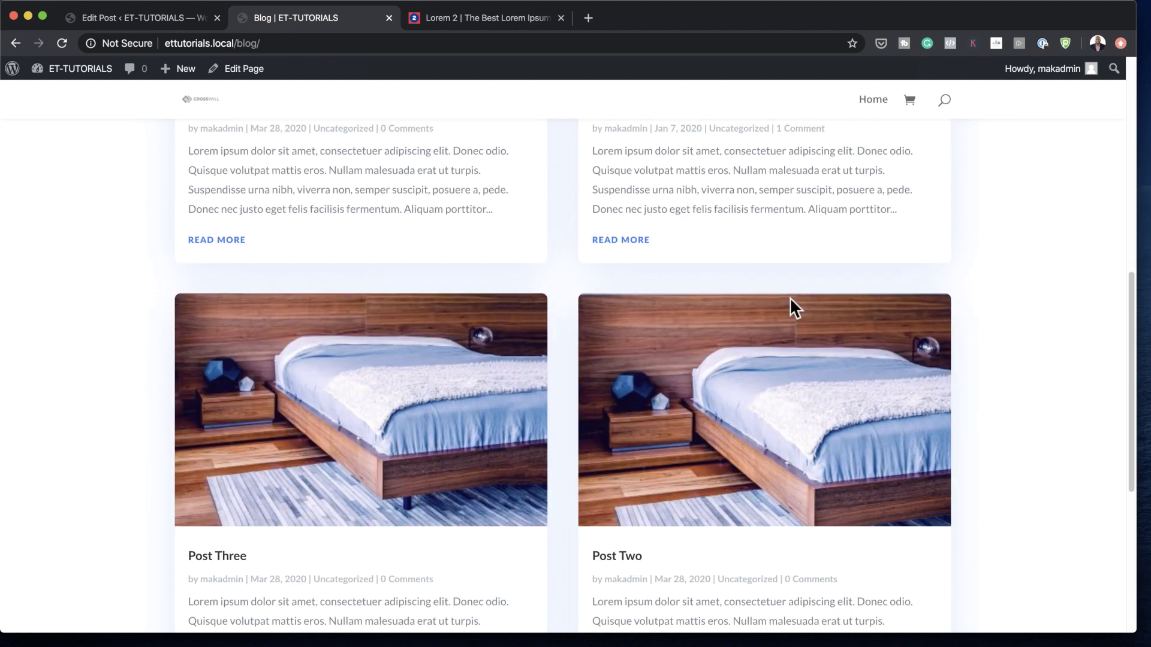
scroll(835, 385, up, 6)
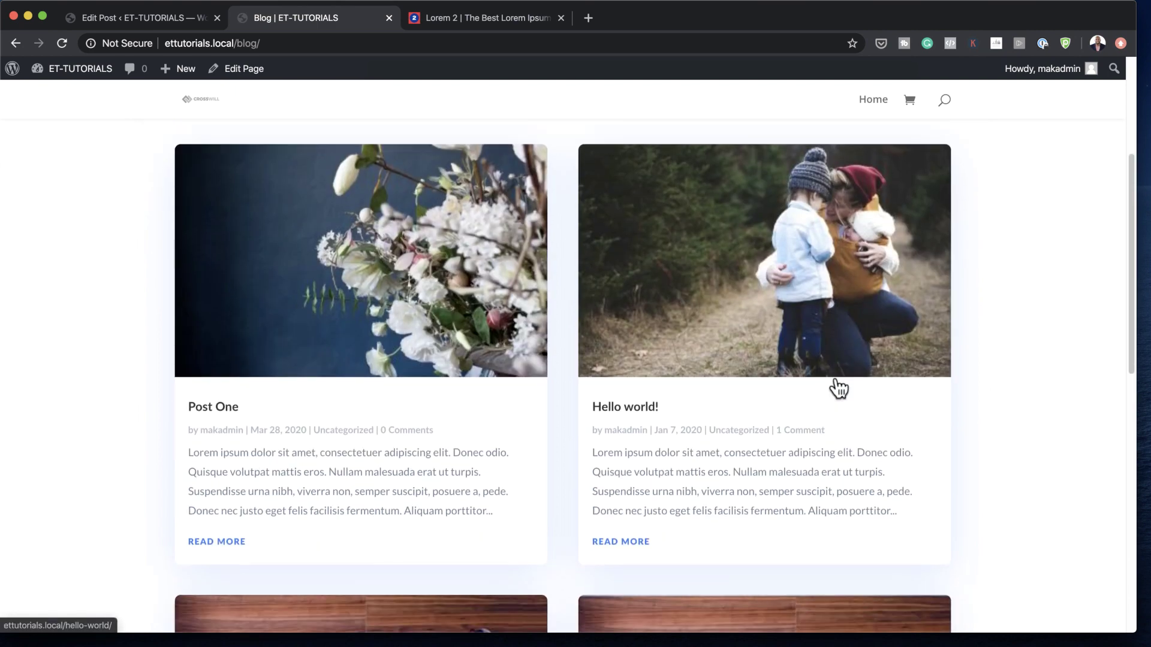
scroll(839, 388, down, 3)
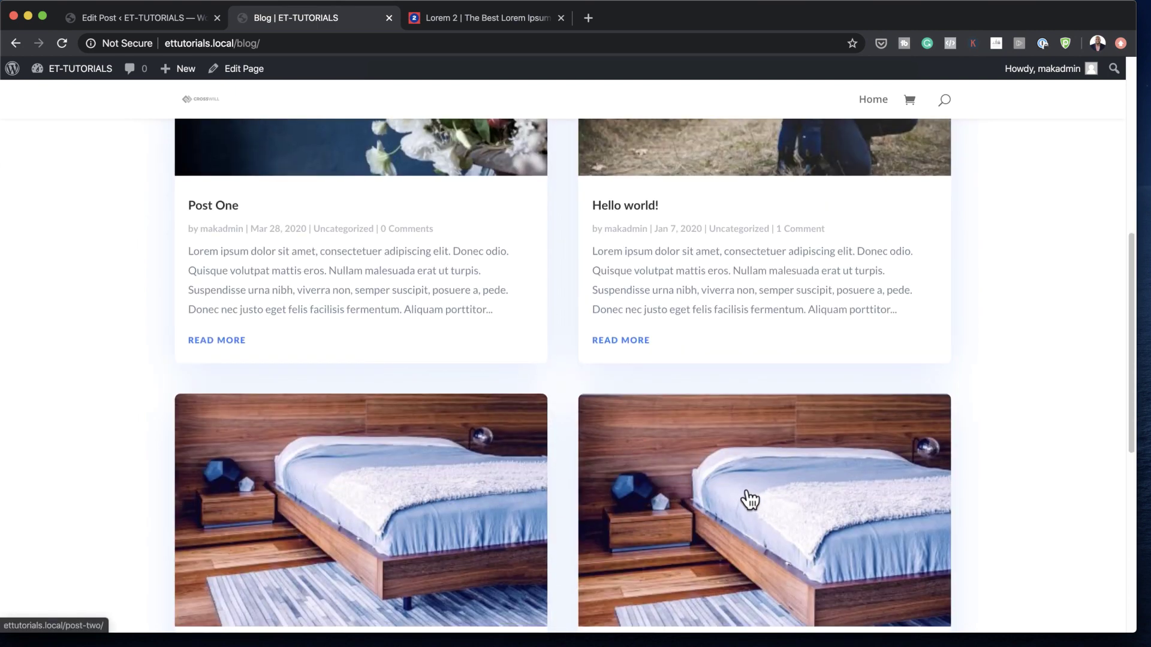
scroll(747, 264, up, 6)
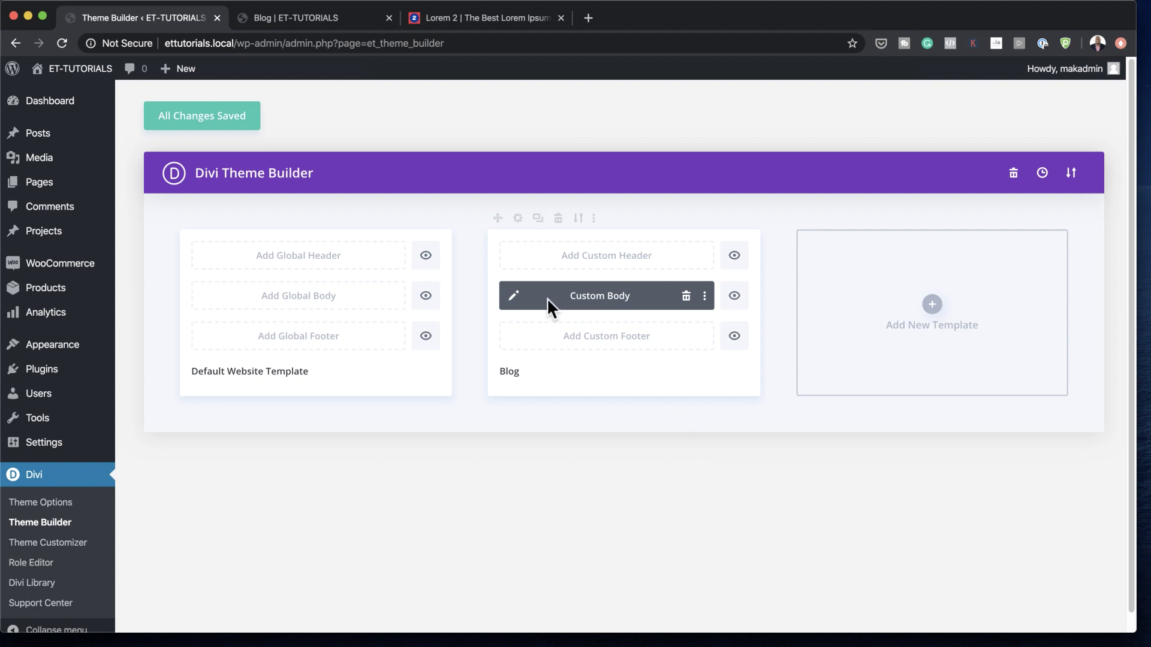
- In the Blog template's custom body, insert a regular section with a single-column row below the title and search section, without choosing a module
click(516, 295)
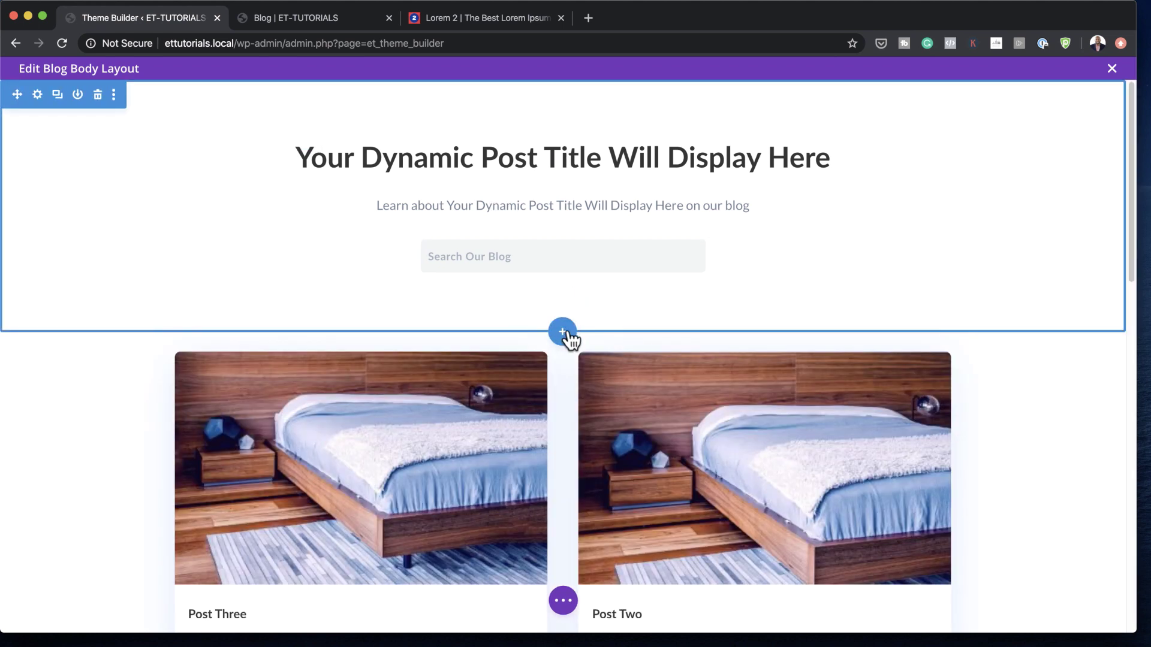
click(564, 333)
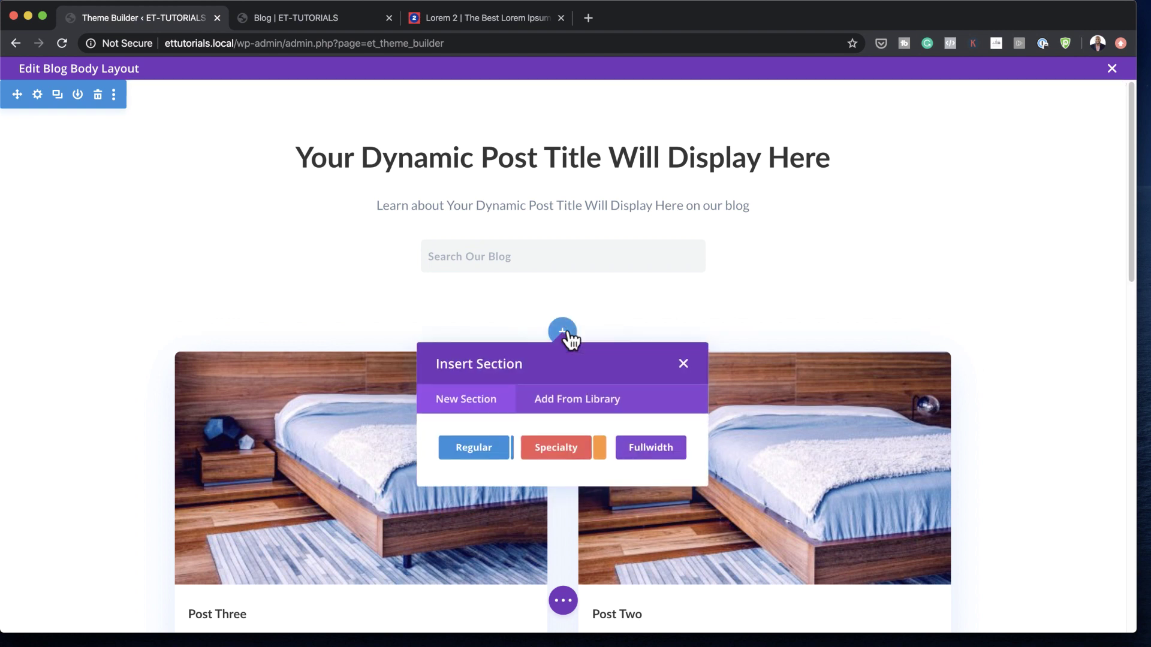
click(488, 455)
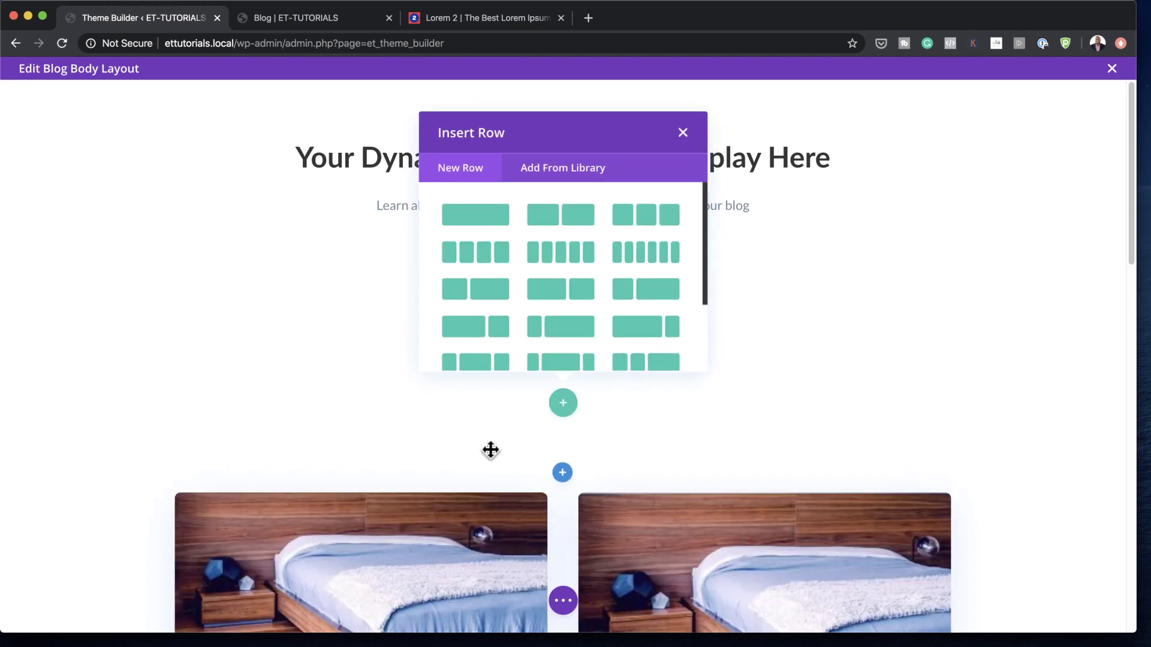
click(488, 227)
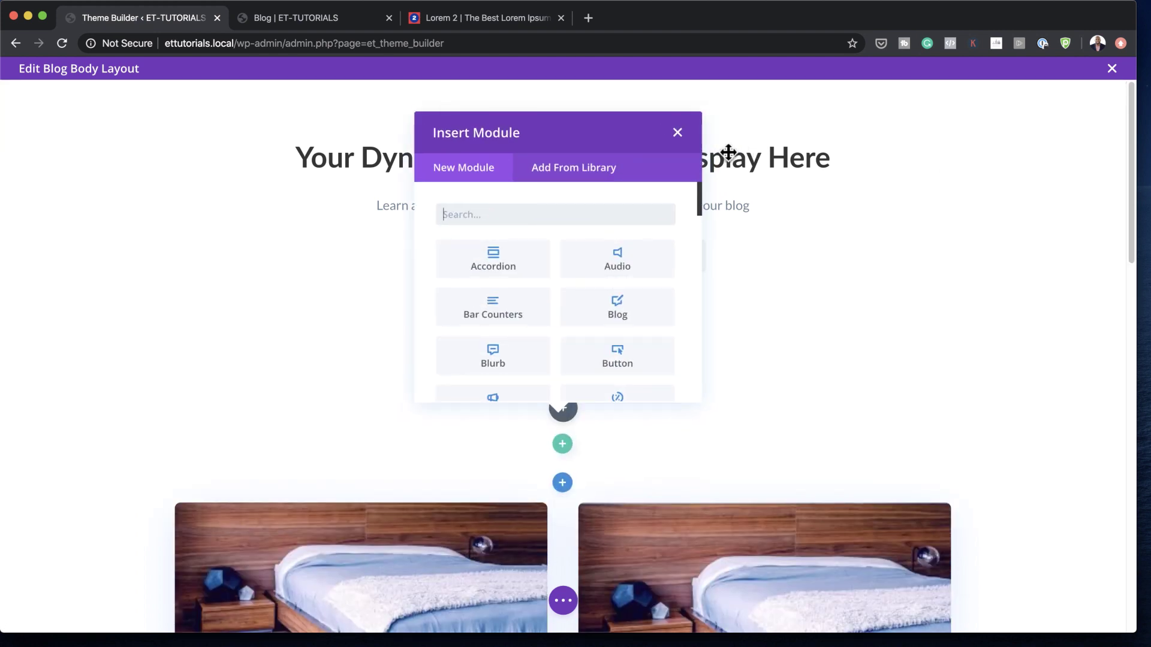
click(678, 132)
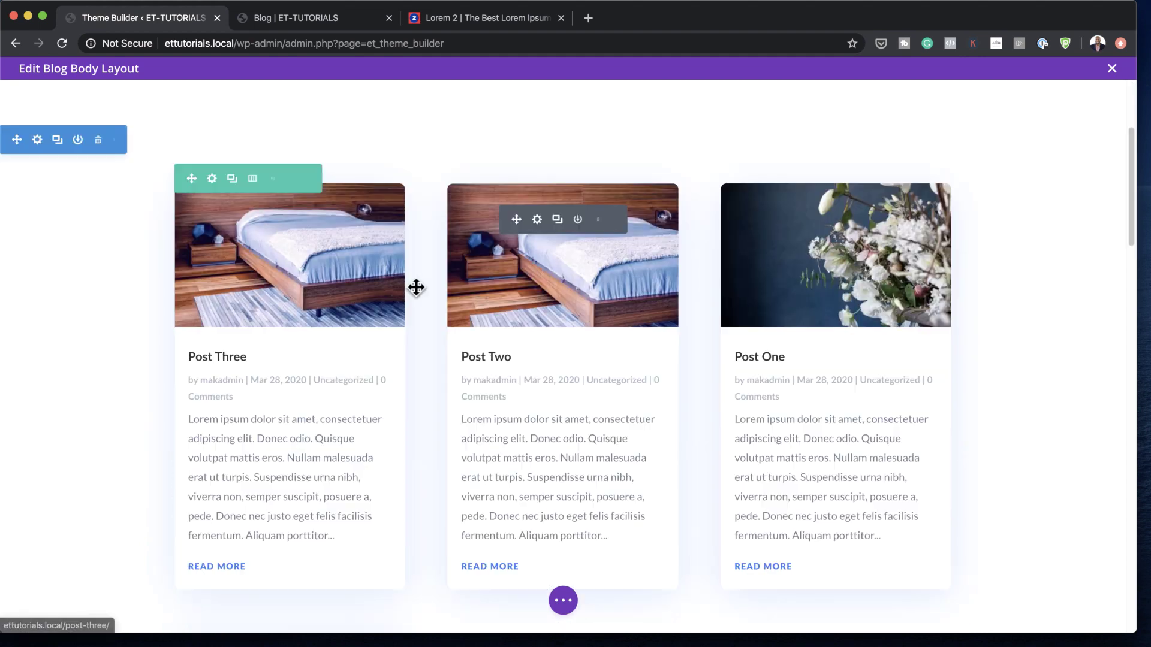
- Set the Post Count of the three-column blog module in the section below the search box to 3
scroll(417, 287, up, 2)
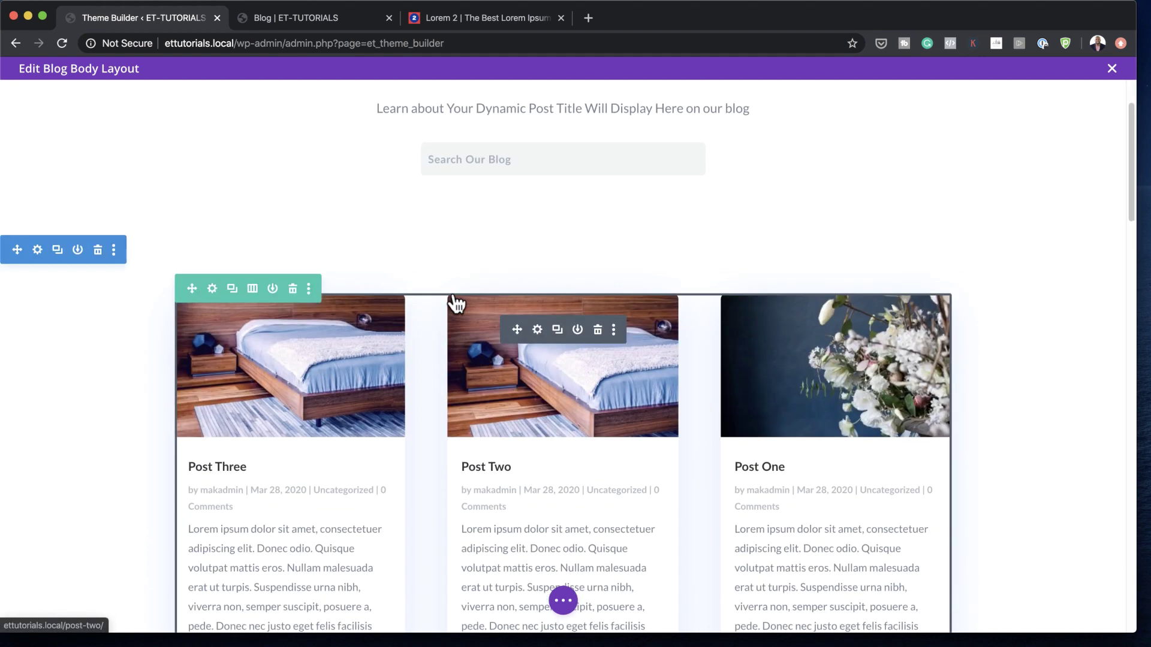
click(538, 330)
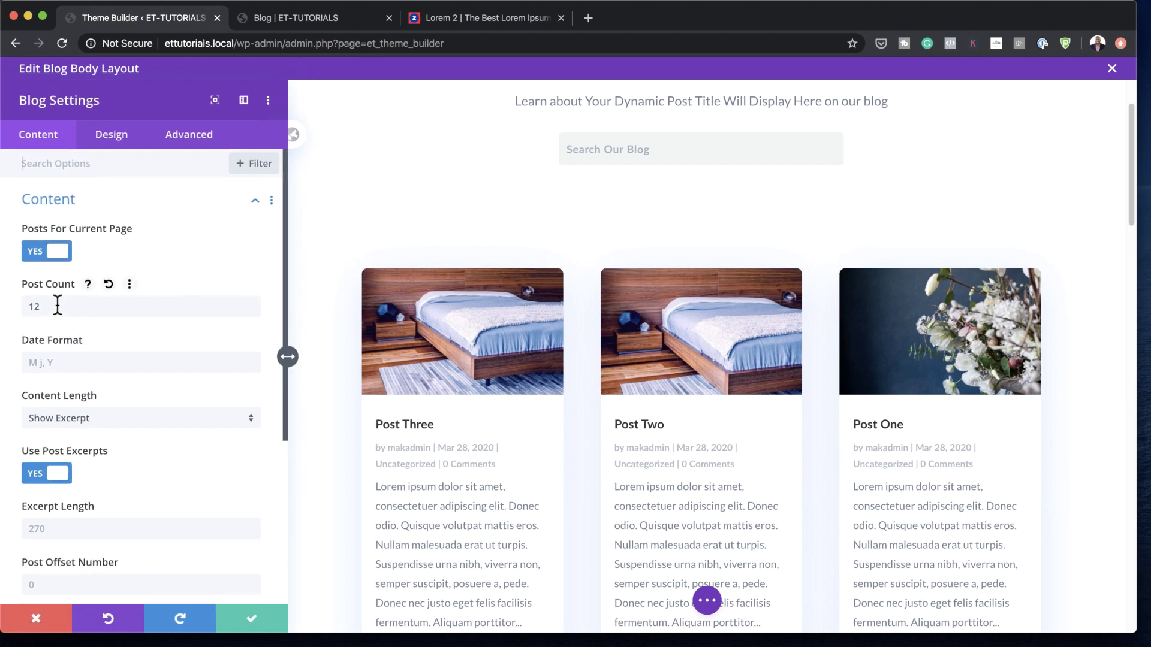
drag(57, 305, 3, 312)
text(3)
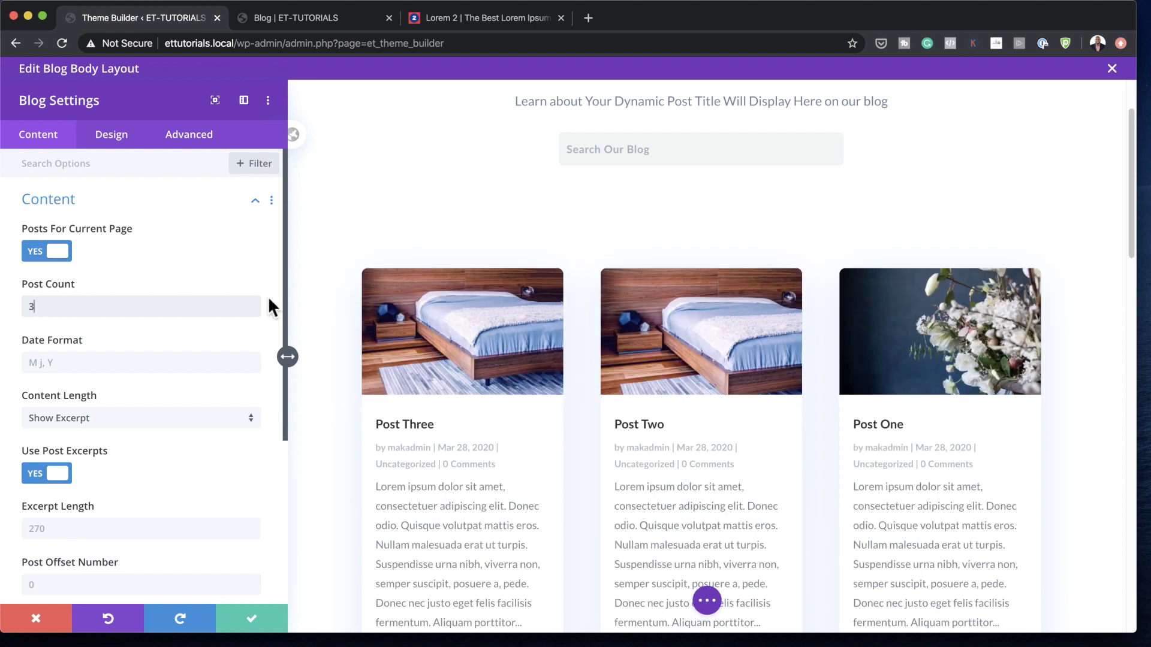
- Hide the read more button, categories, comment count, excerpt and pagination in the three-column blog module's elements
scroll(154, 474, down, 5)
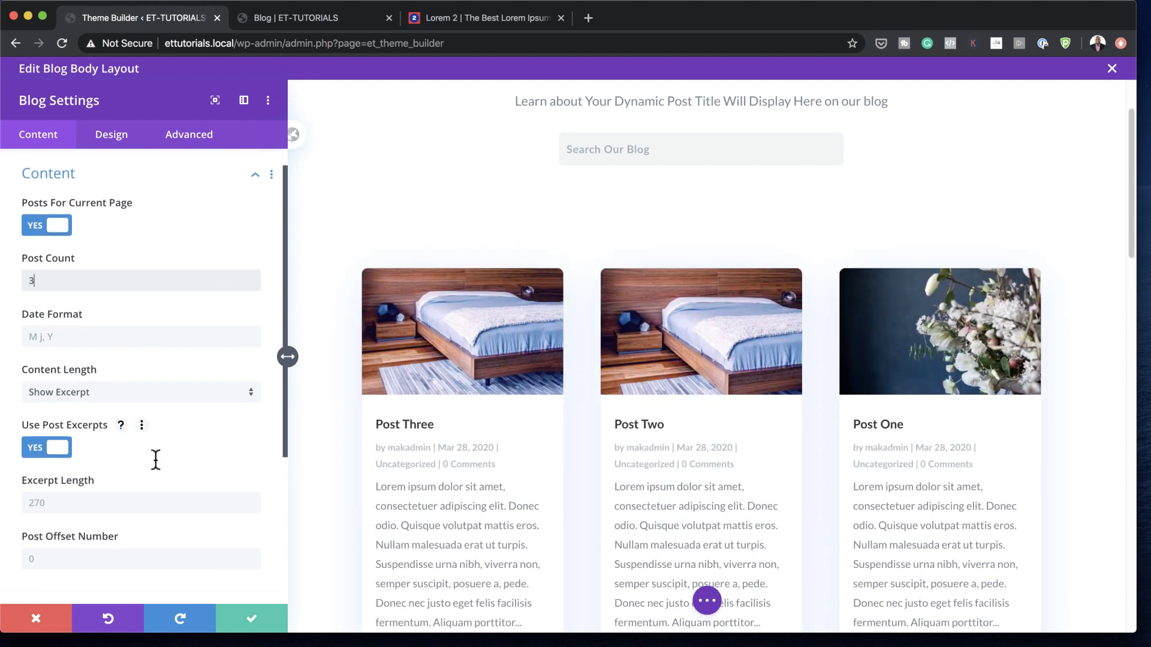
click(76, 477)
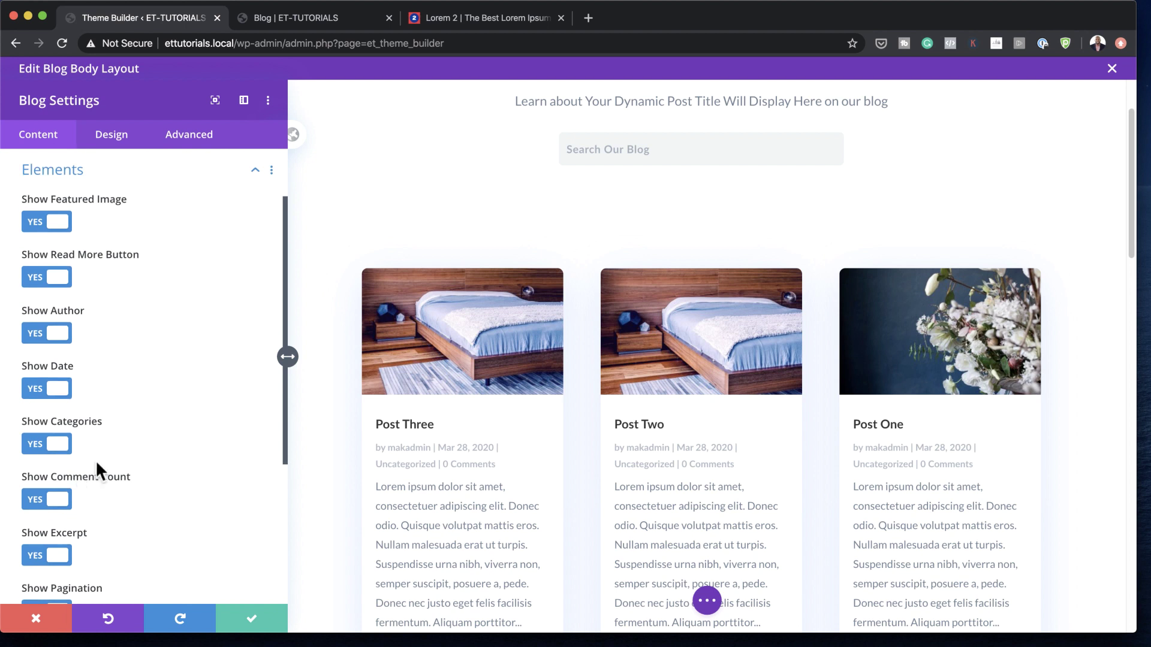
scroll(139, 445, down, 1)
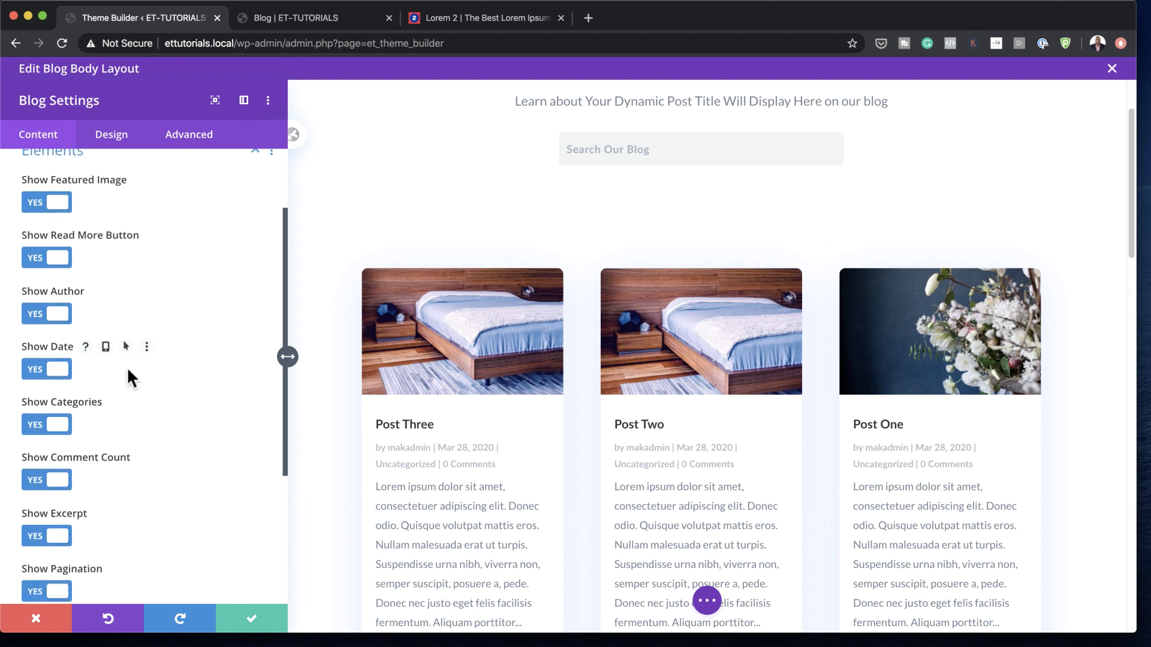
click(38, 264)
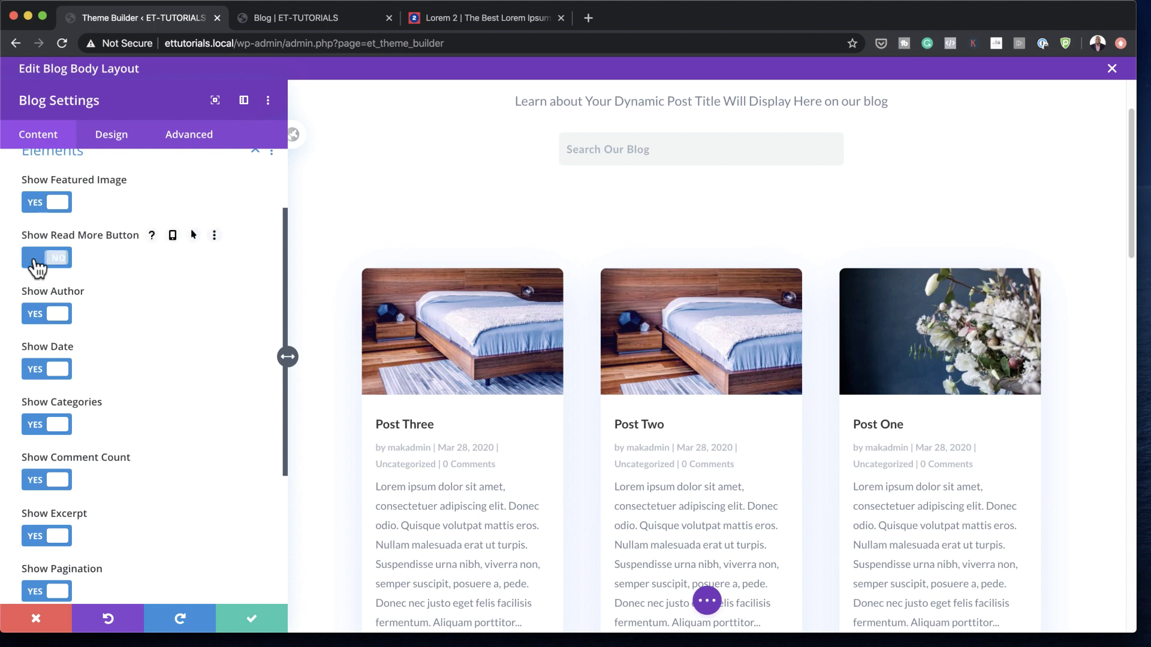
click(37, 424)
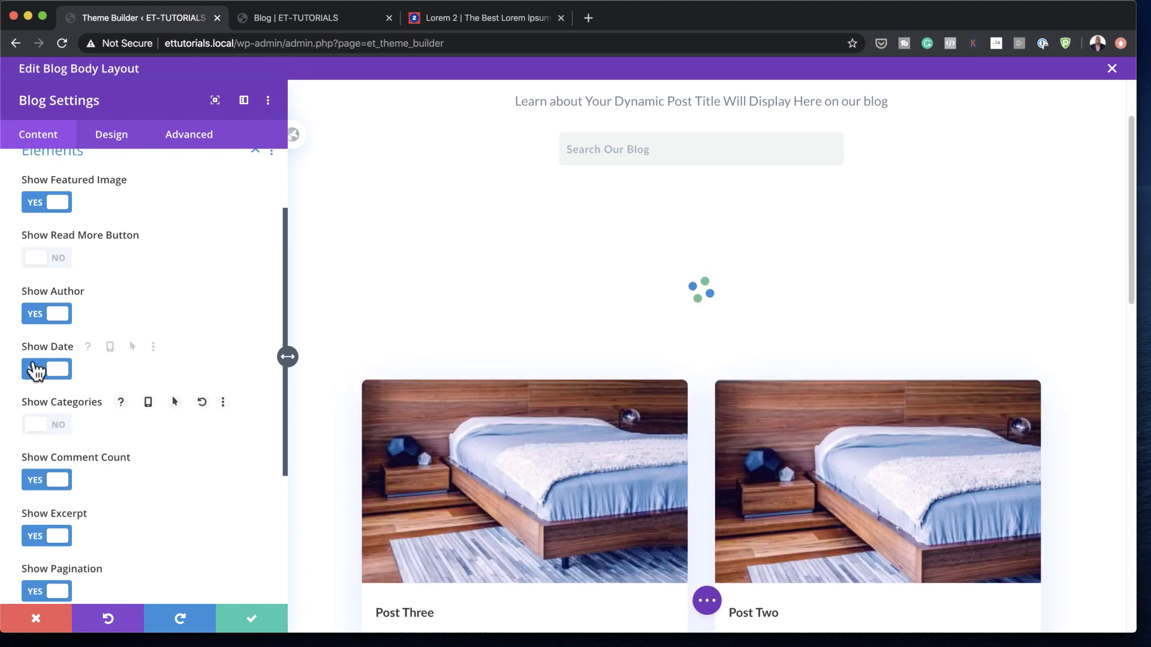
click(37, 480)
click(37, 535)
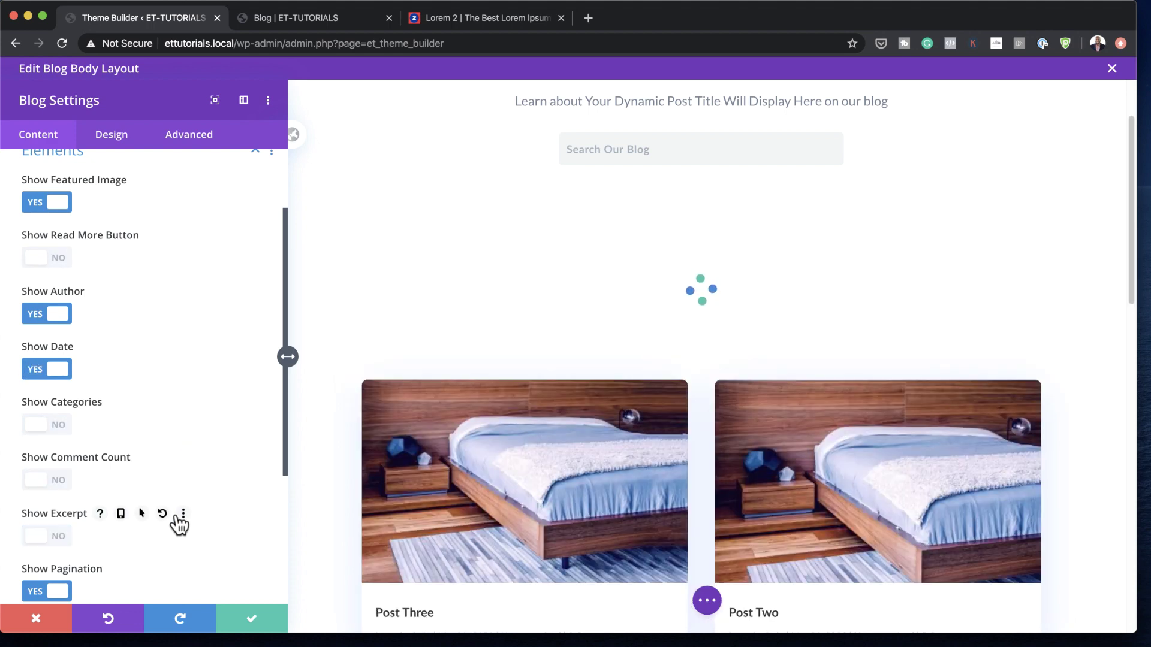
scroll(41, 532, down, 2)
click(42, 524)
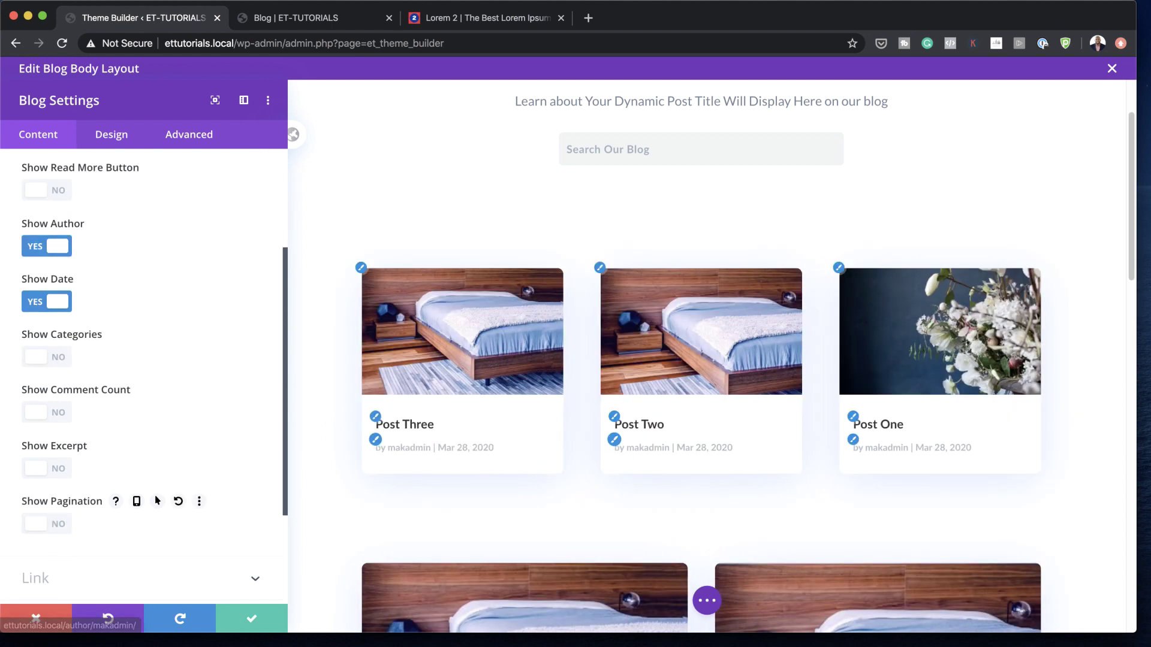
- Set the Post Offset Number of the three-column blog module to 3 and check the posts in both rows
scroll(219, 339, up, 5)
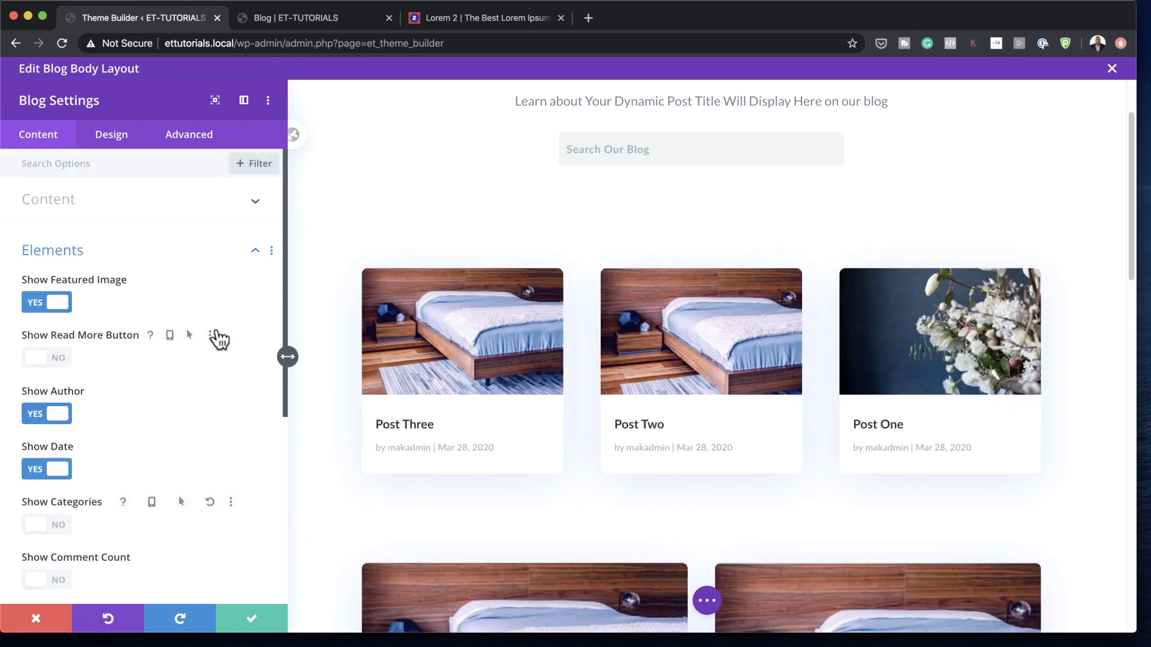
click(168, 206)
scroll(162, 420, down, 3)
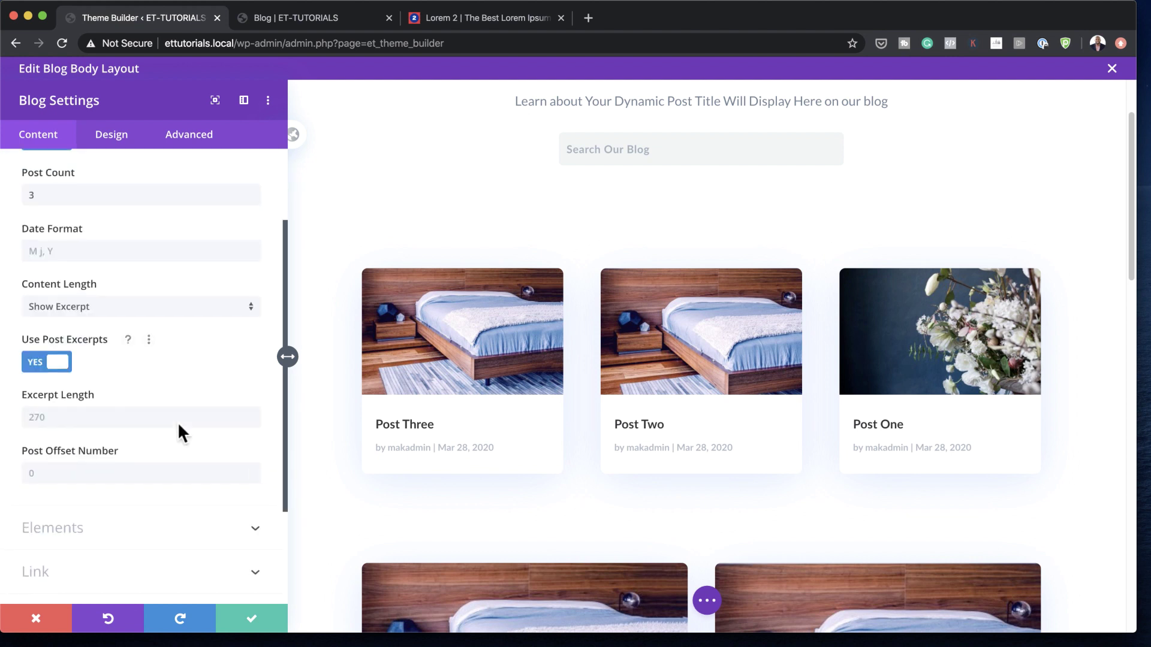
click(30, 427)
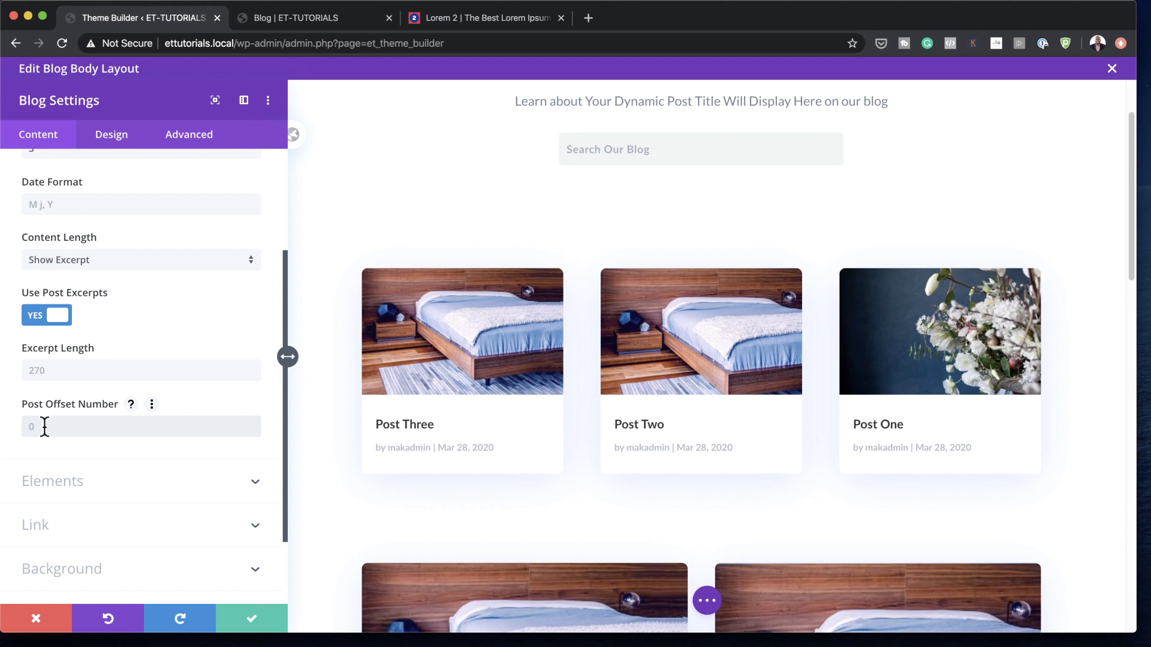
text(3)
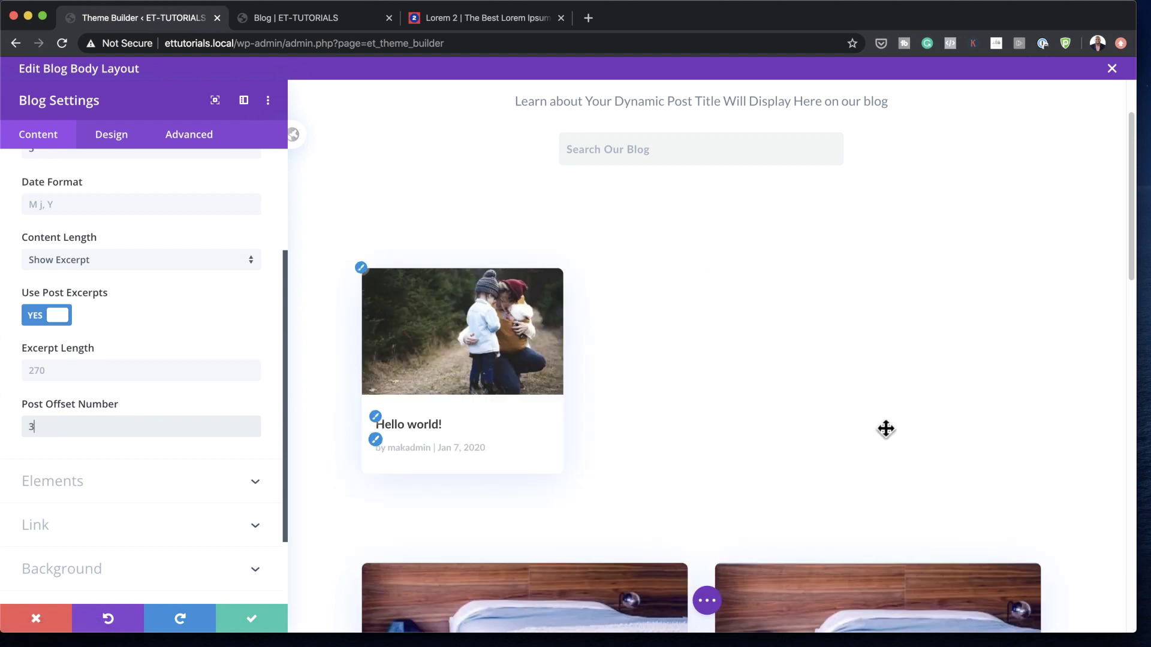
scroll(762, 423, down, 3)
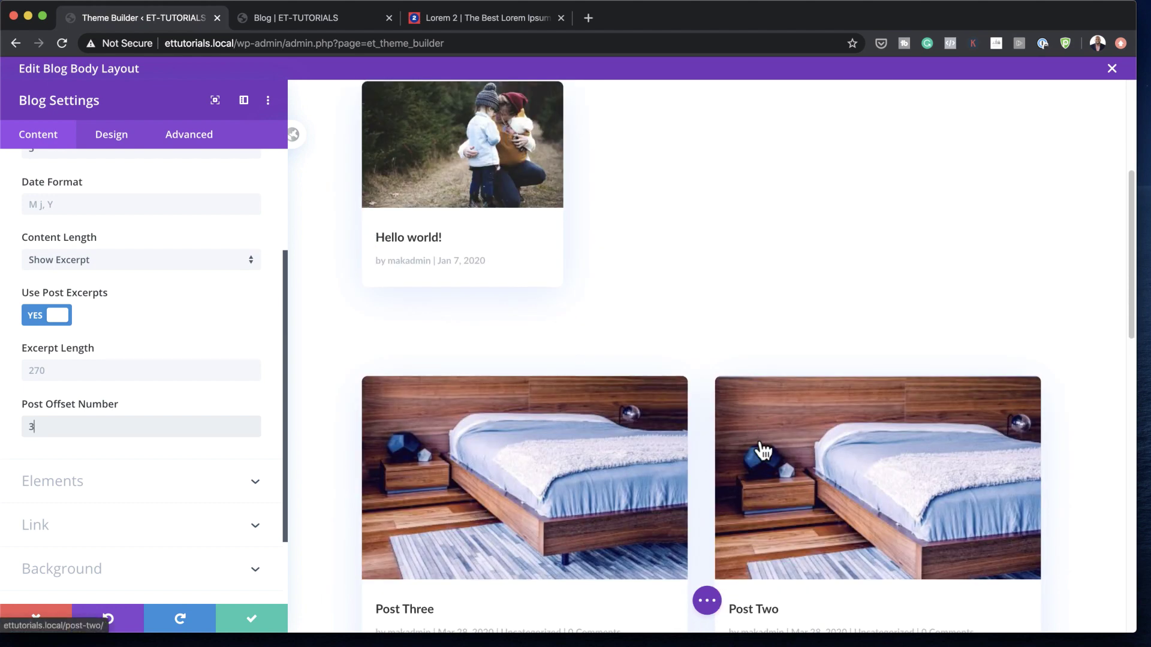
scroll(780, 467, down, 2)
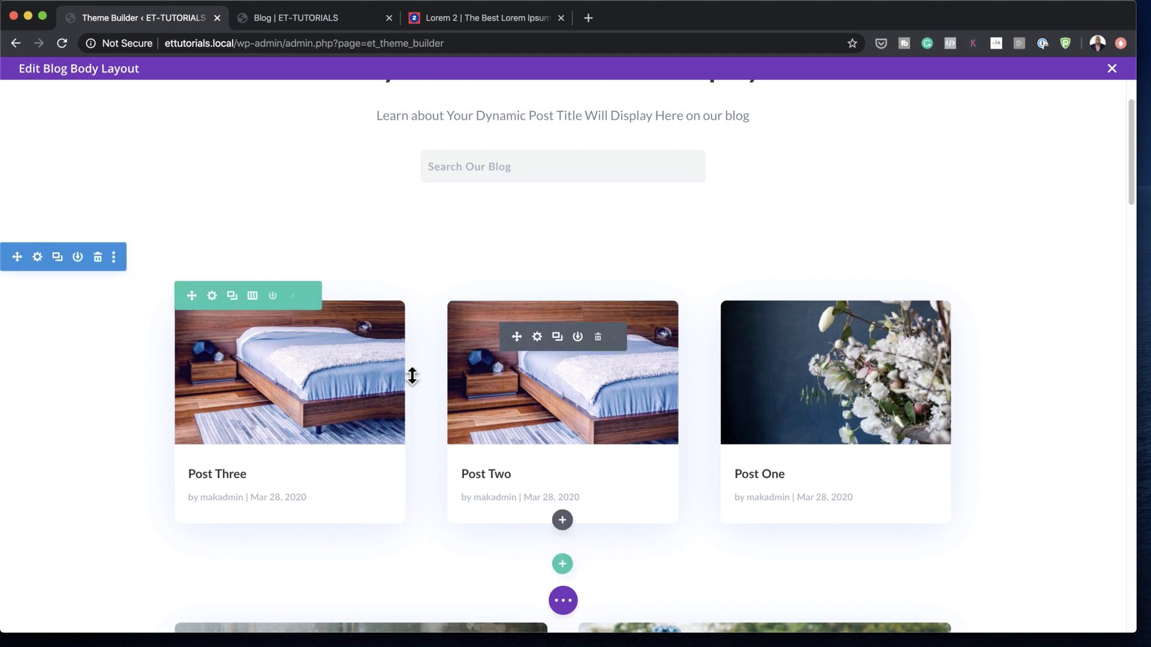
- Give the section around the three-column blog module a background gradient with crimson red as its second color
click(36, 257)
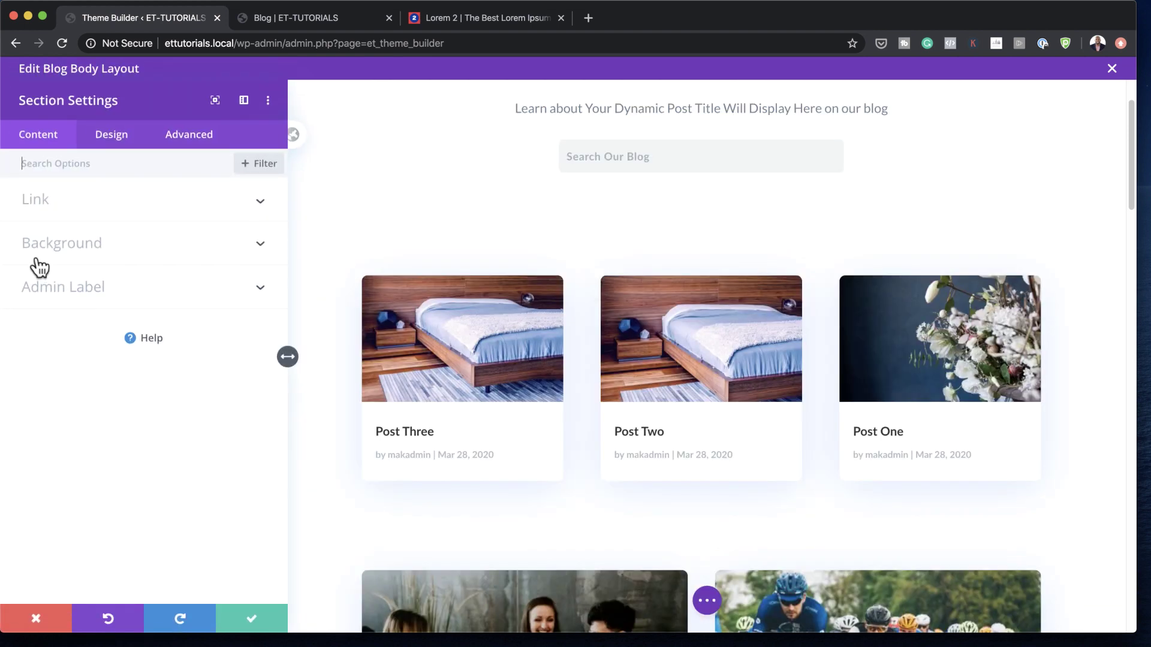
click(84, 252)
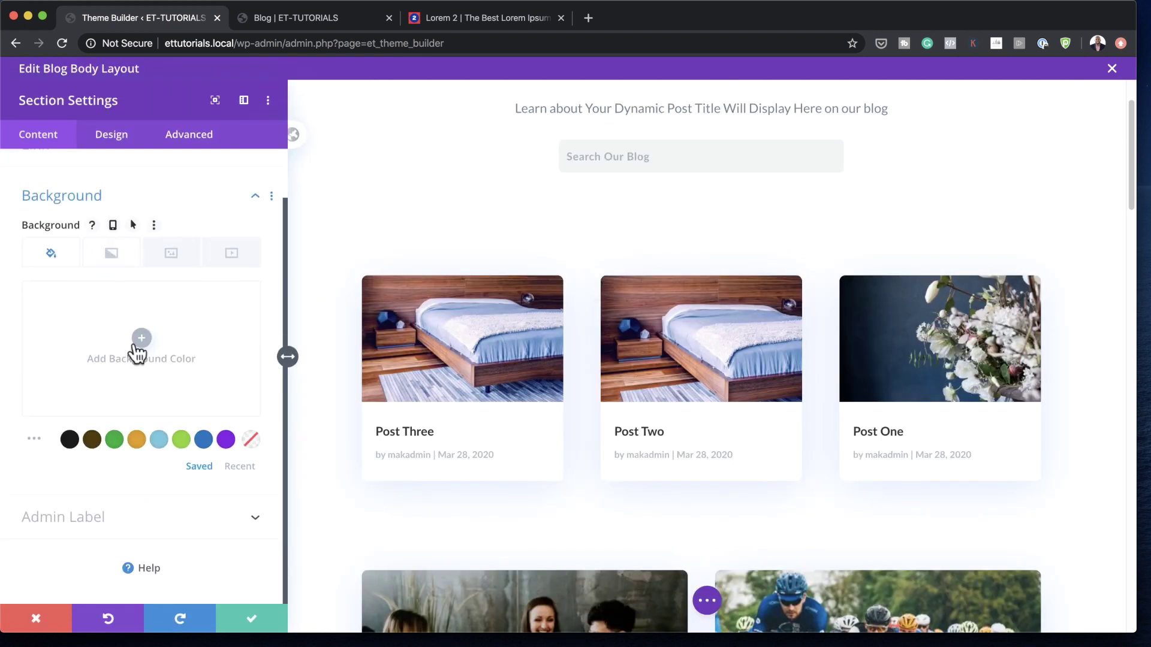
click(117, 266)
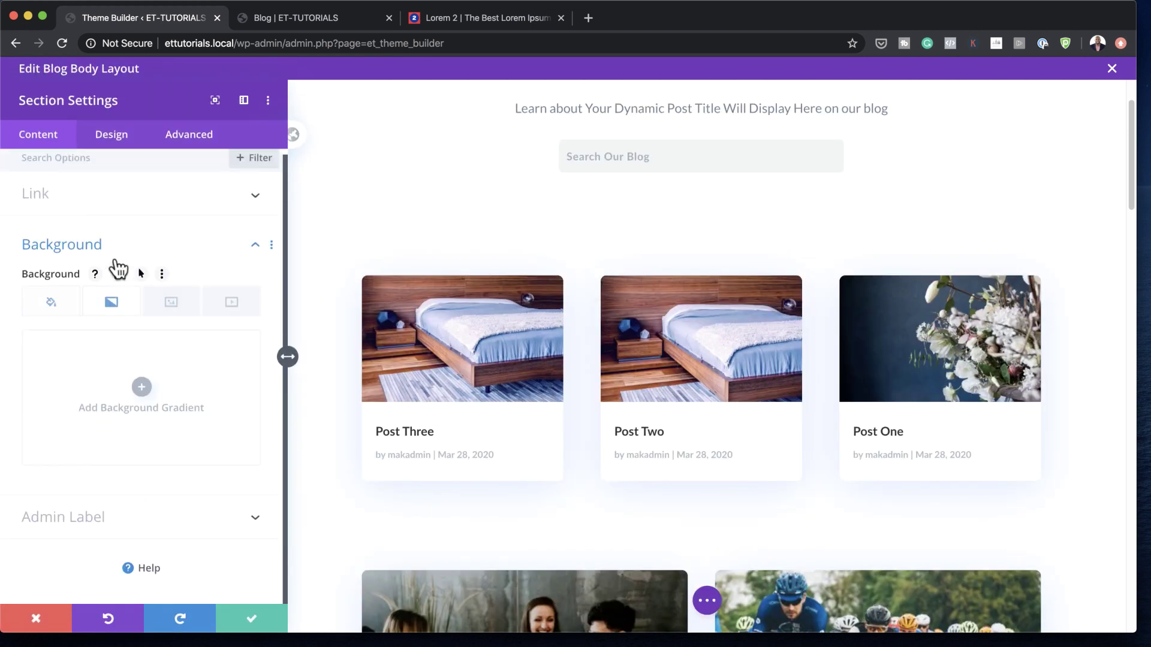
click(141, 388)
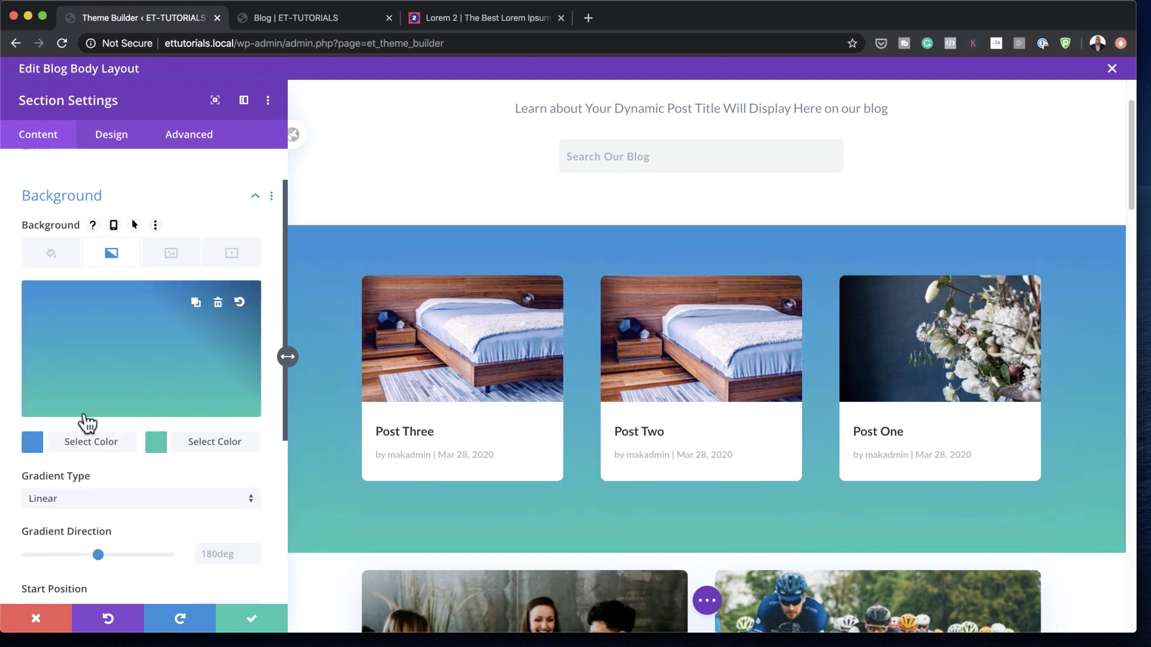
click(156, 443)
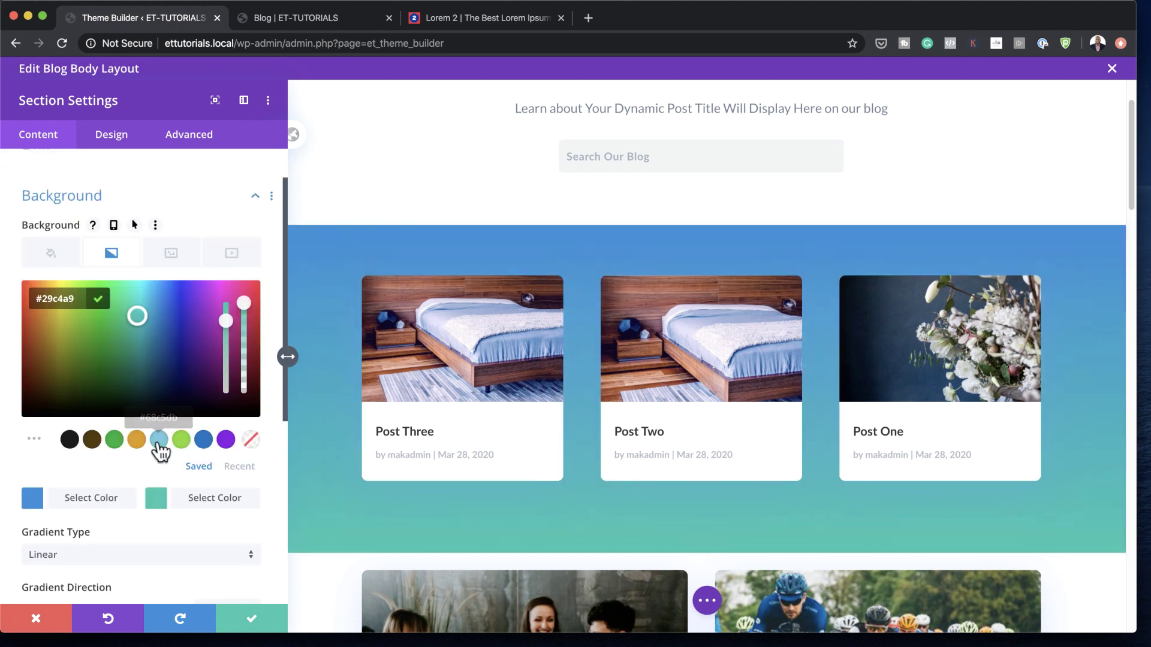
click(253, 327)
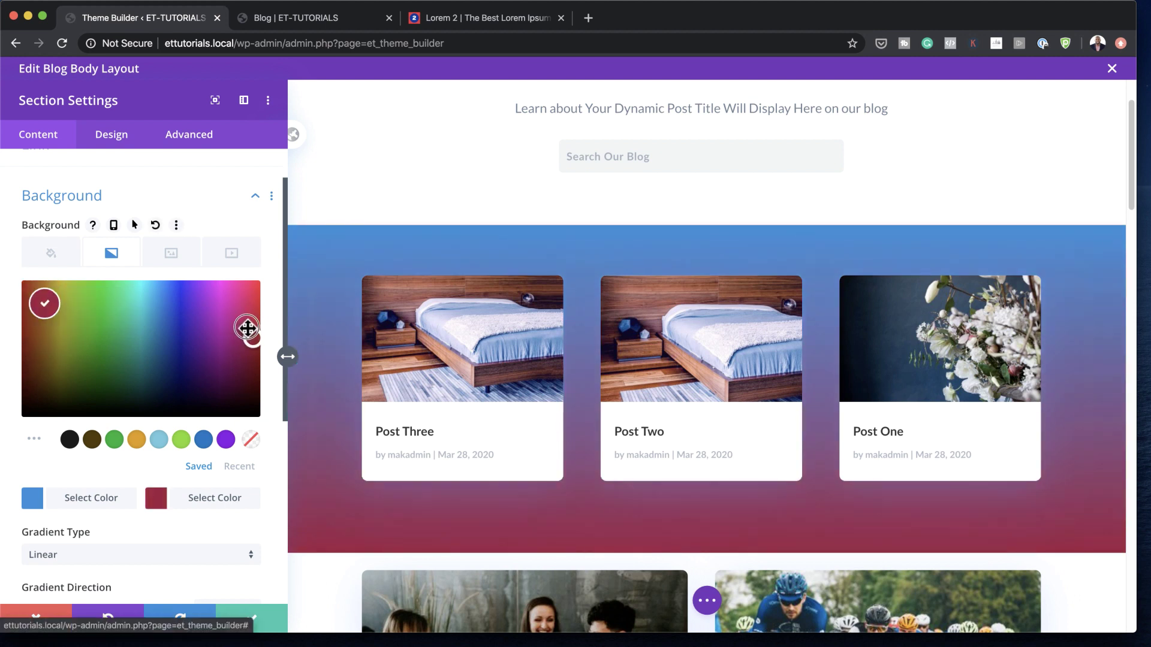
mouse_move(246, 328)
mouse_down()
mouse_move(244, 308)
mouse_move(254, 311)
mouse_up()
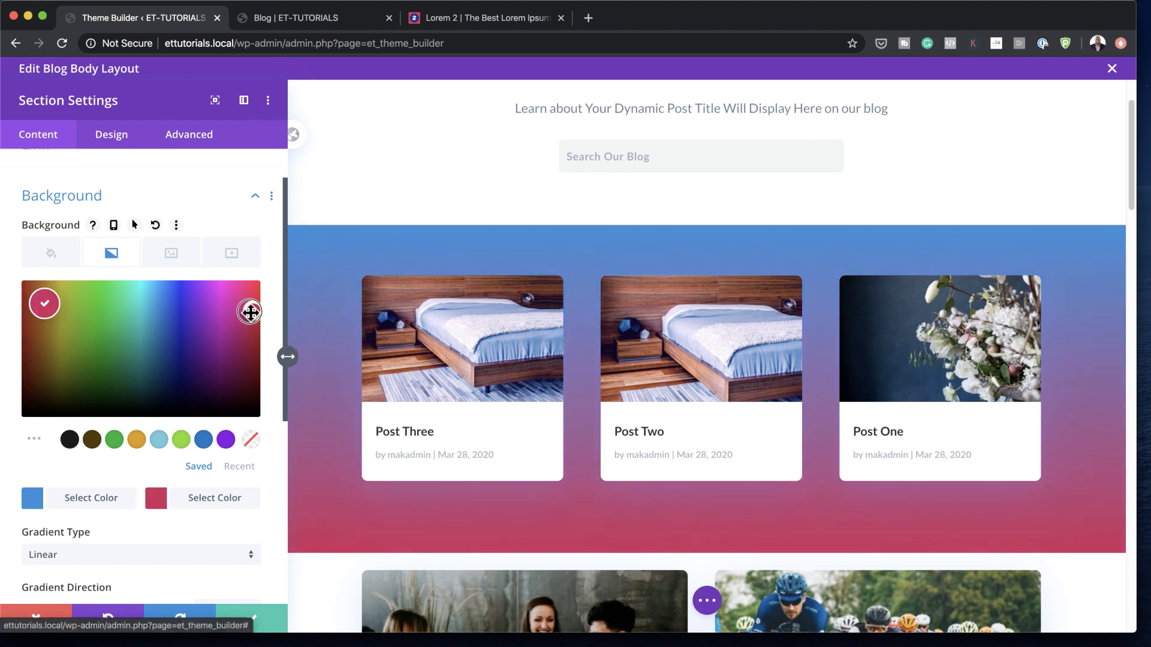
- Set the section's gradient direction to 130deg and save the section settings
scroll(163, 533, down, 5)
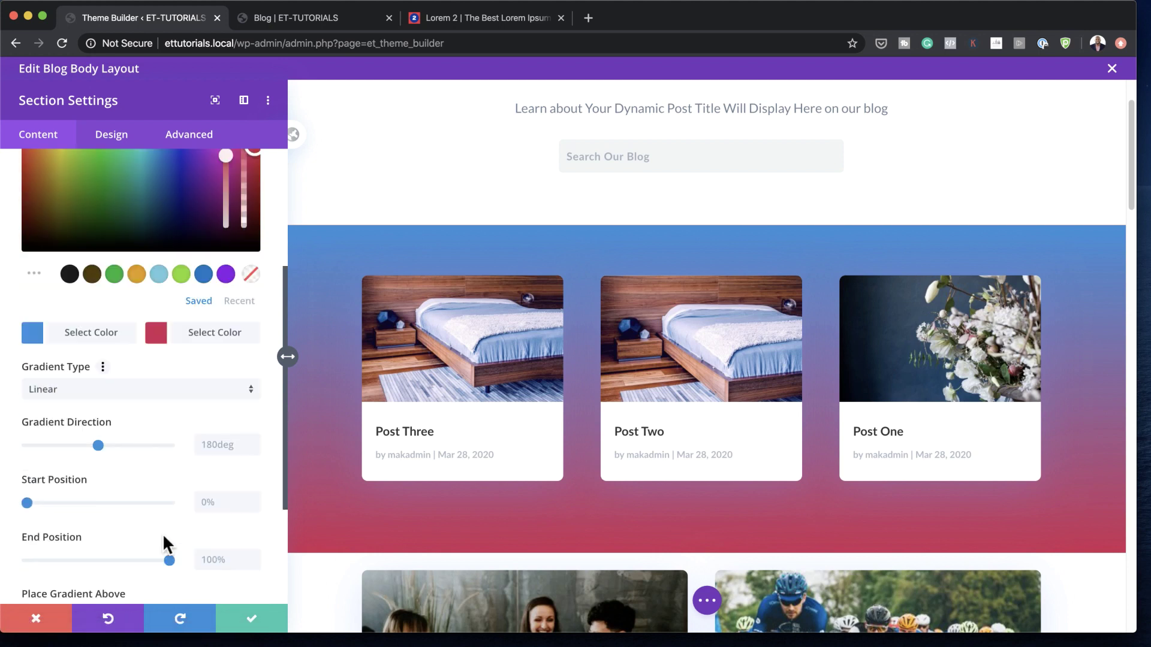
drag(96, 449, 77, 447)
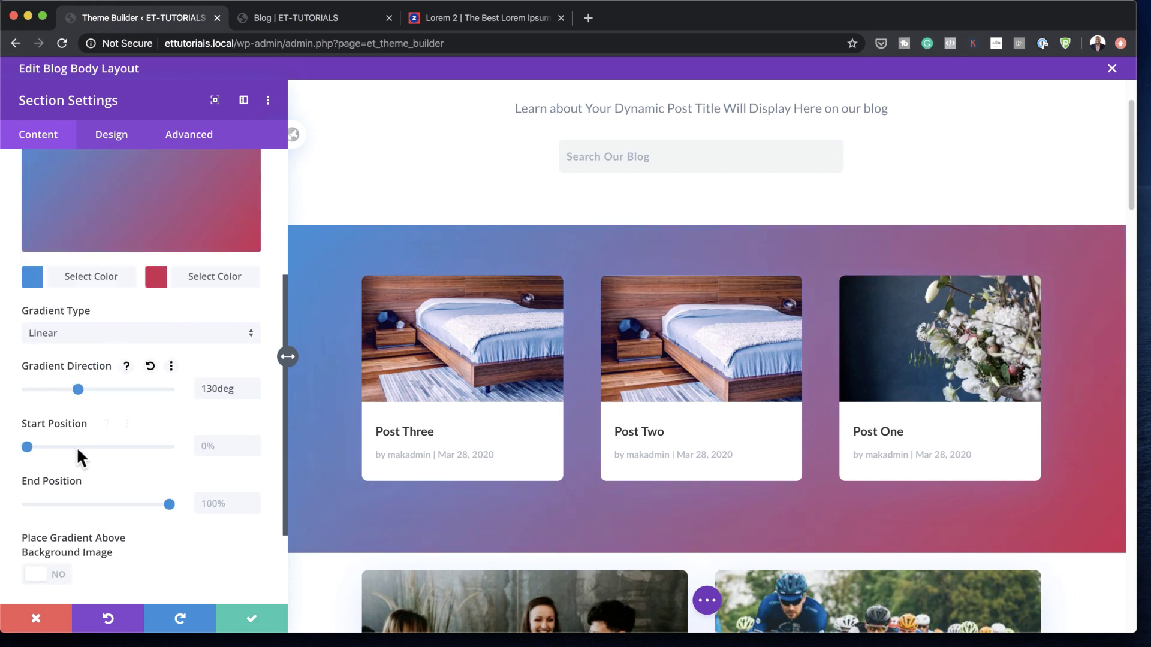
click(250, 621)
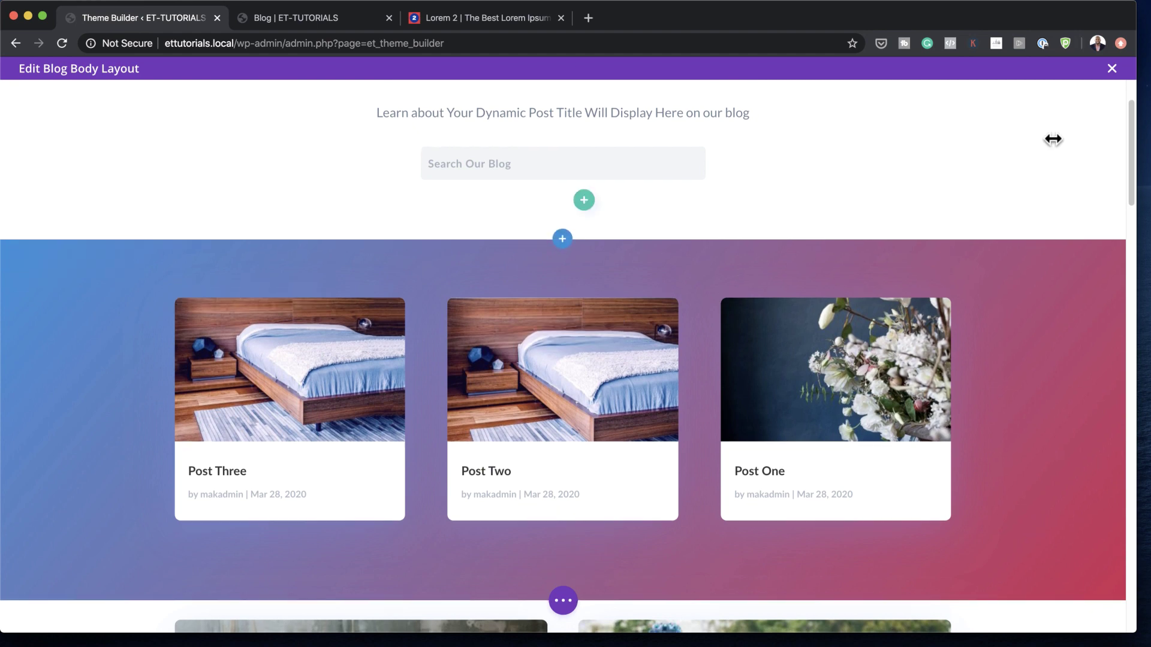
- Insert a fullwidth section with a Fullwidth Post Slider module between the gradient section and the two-column post grid
scroll(1053, 139, down, 2)
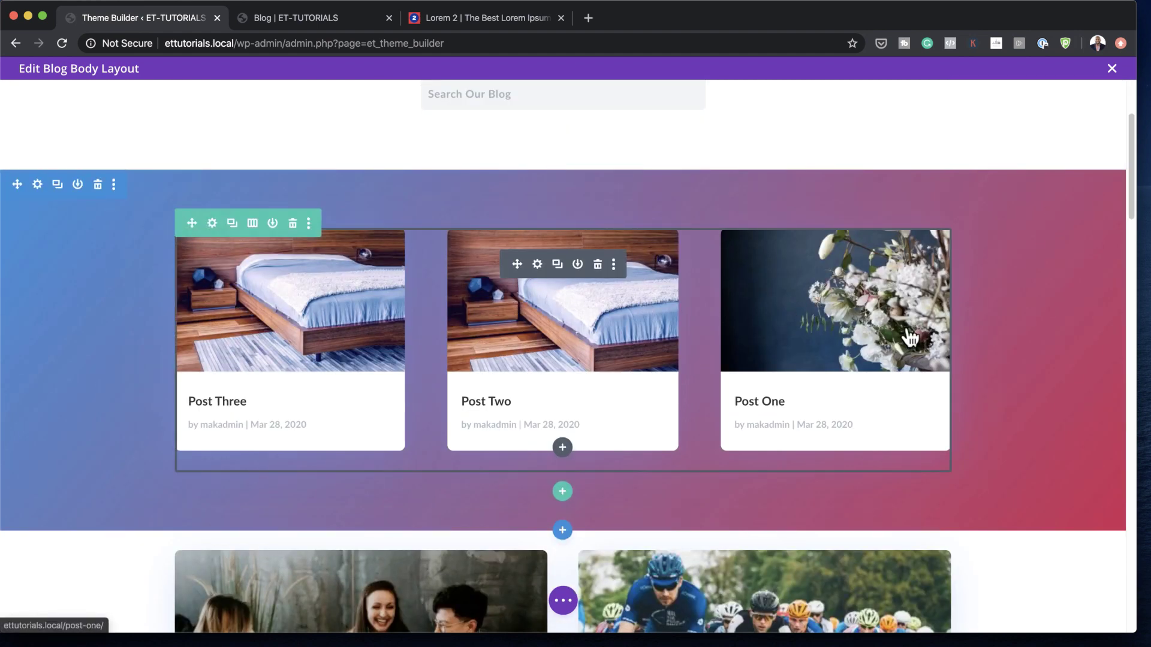
scroll(989, 464, down, 5)
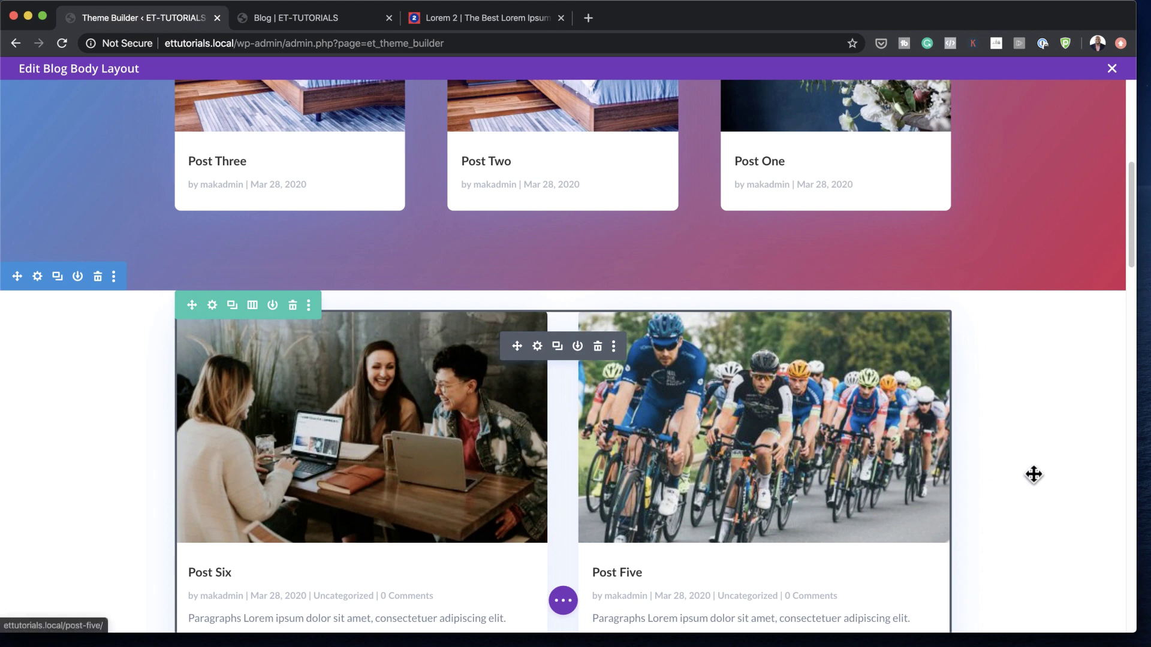
scroll(1033, 475, up, 6)
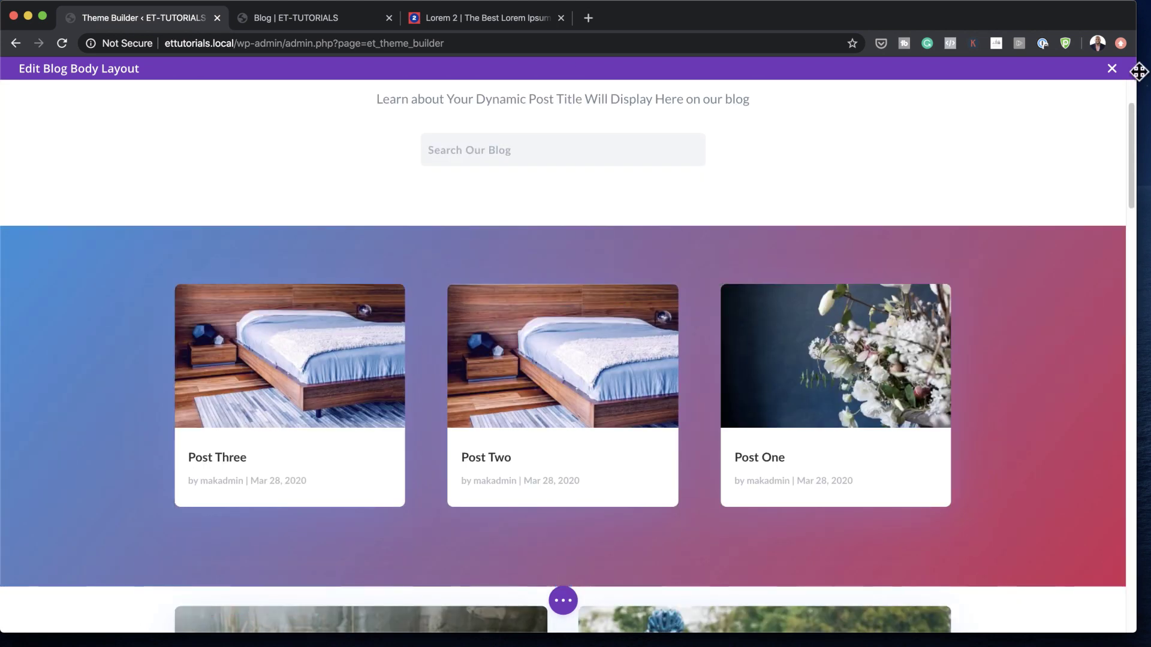
scroll(1045, 488, down, 3)
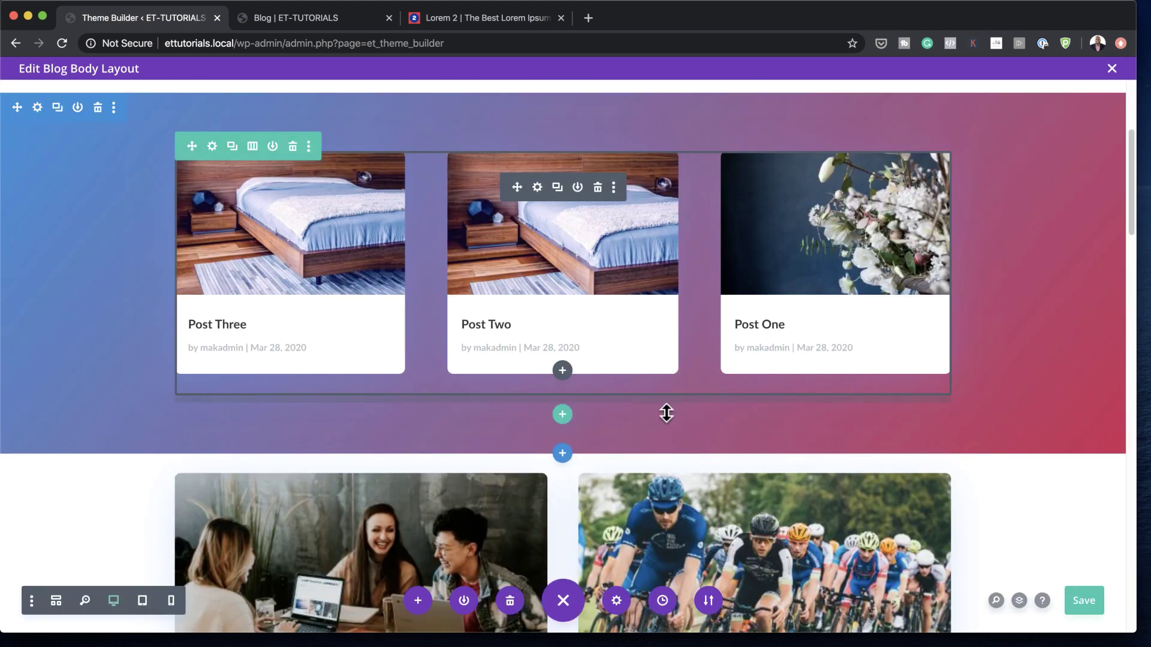
scroll(684, 412, up, 2)
scroll(684, 412, down, 4)
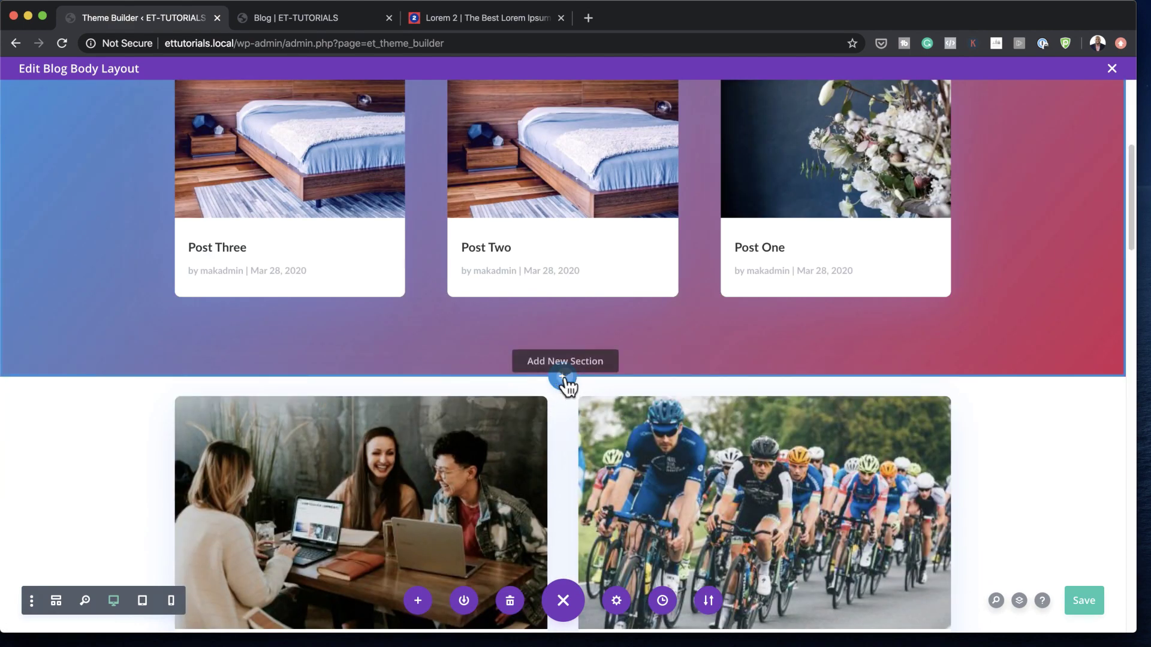
click(562, 377)
click(660, 334)
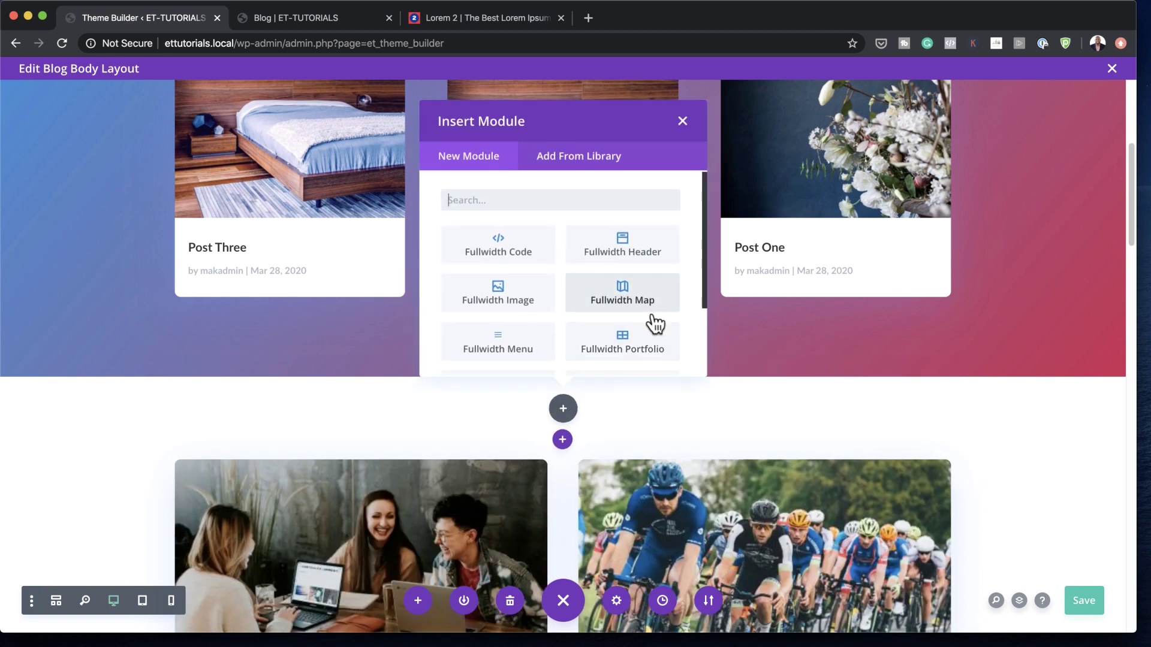
scroll(653, 324, down, 2)
click(663, 333)
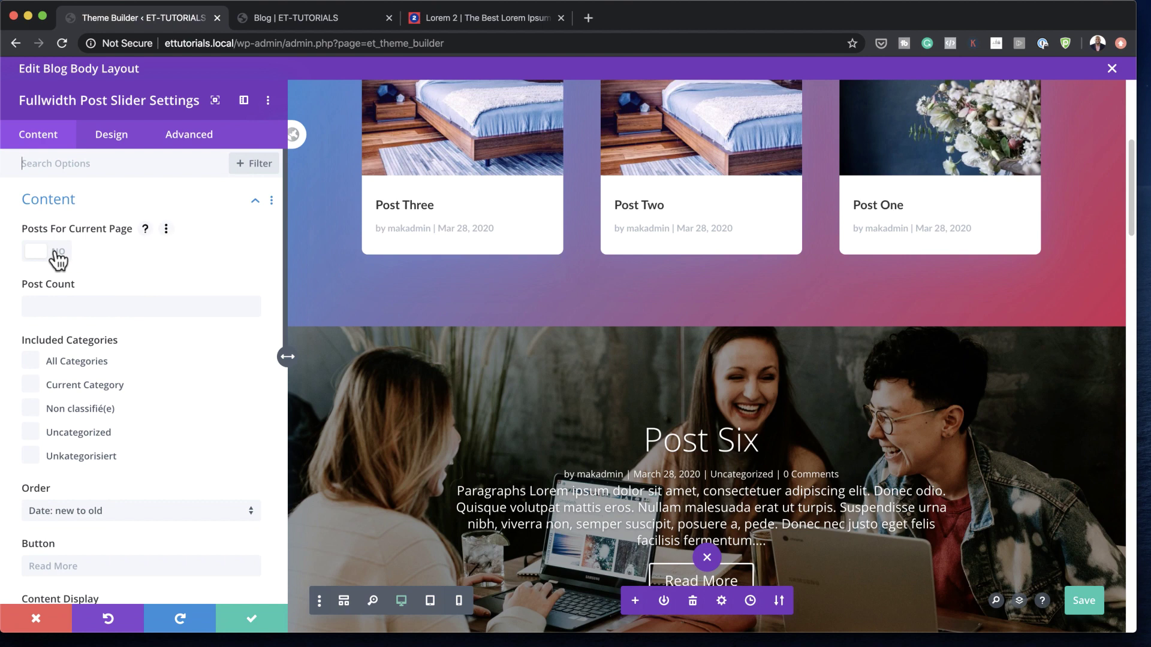
- Enable Posts For Current Page in the fullwidth post slider and set its Post Count to 3
click(55, 253)
scroll(78, 246, down, 2)
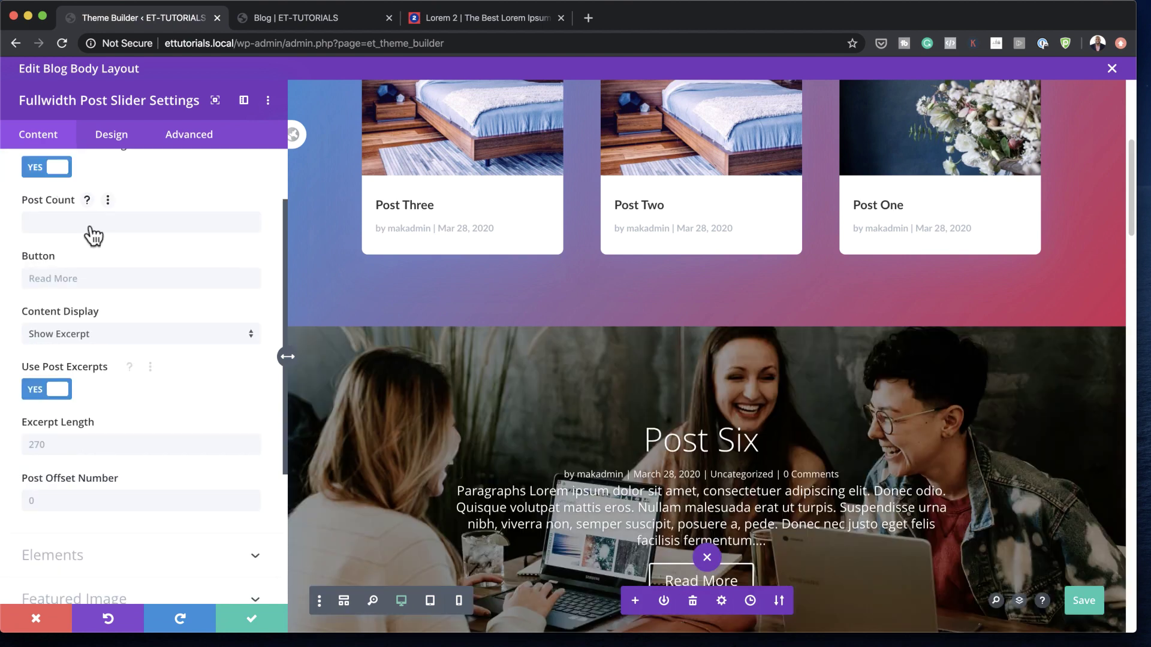
click(90, 225)
text(3)
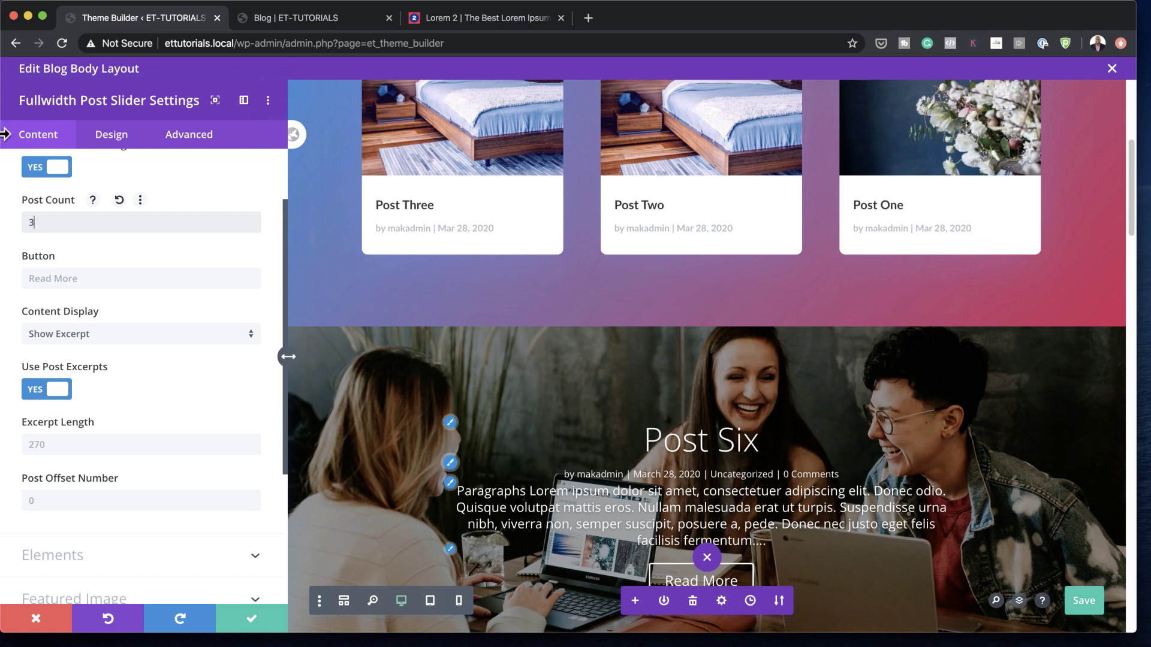
- Style the post slider's title text with the Lato font, Bold weight and a text size of 40
click(111, 137)
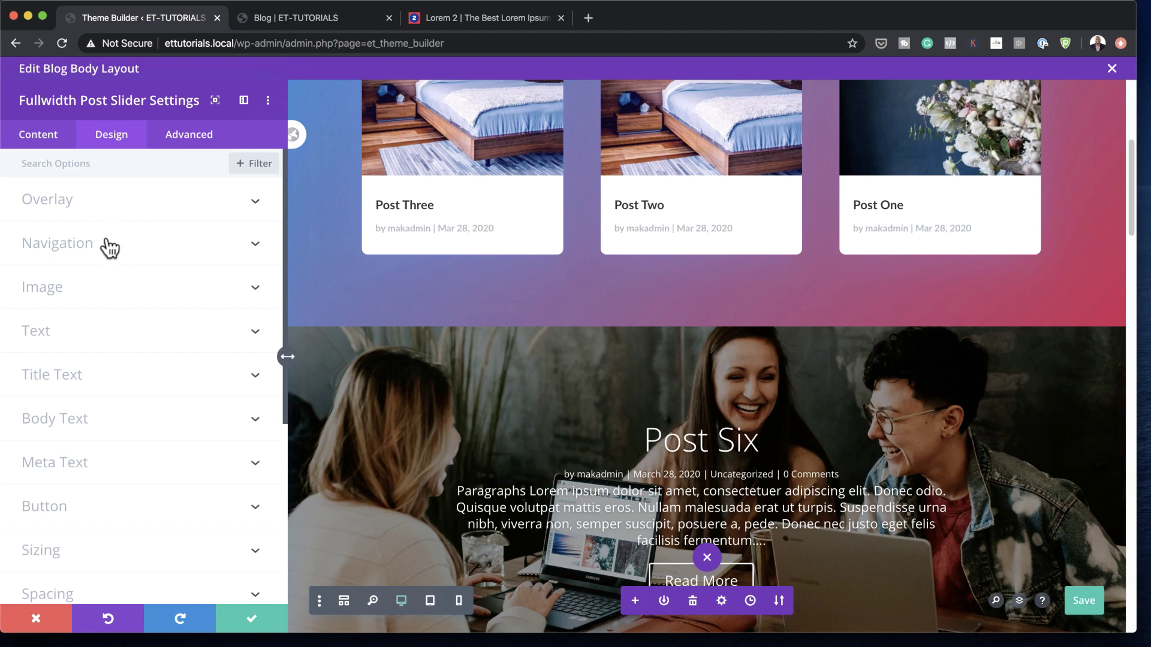
click(110, 378)
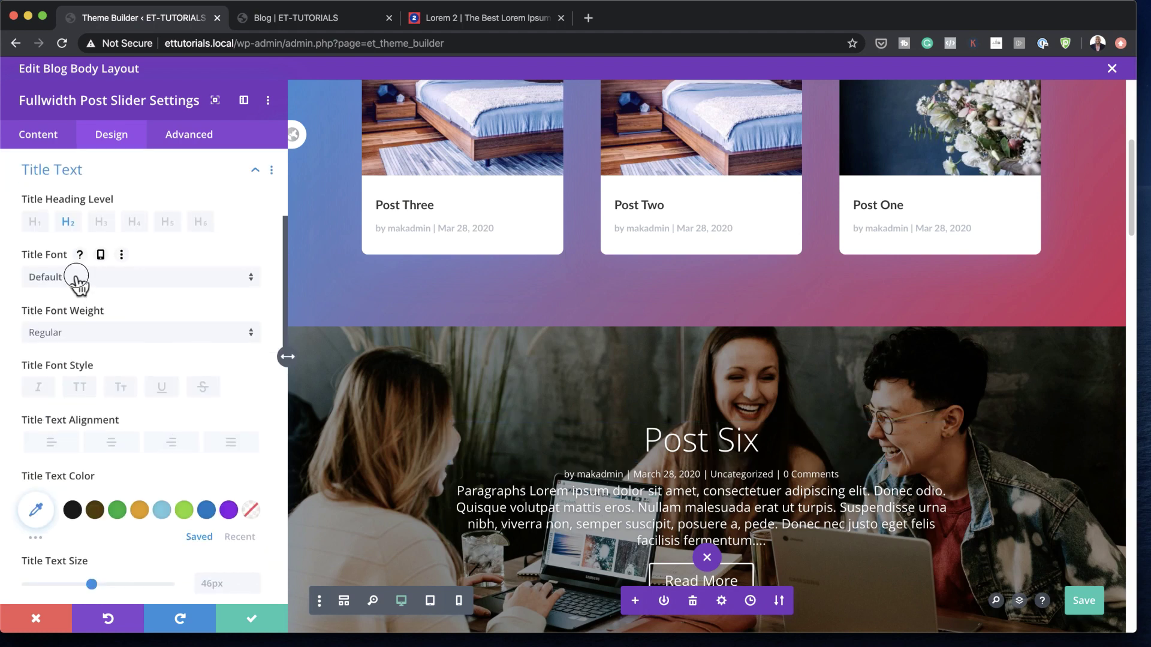
click(77, 277)
click(84, 230)
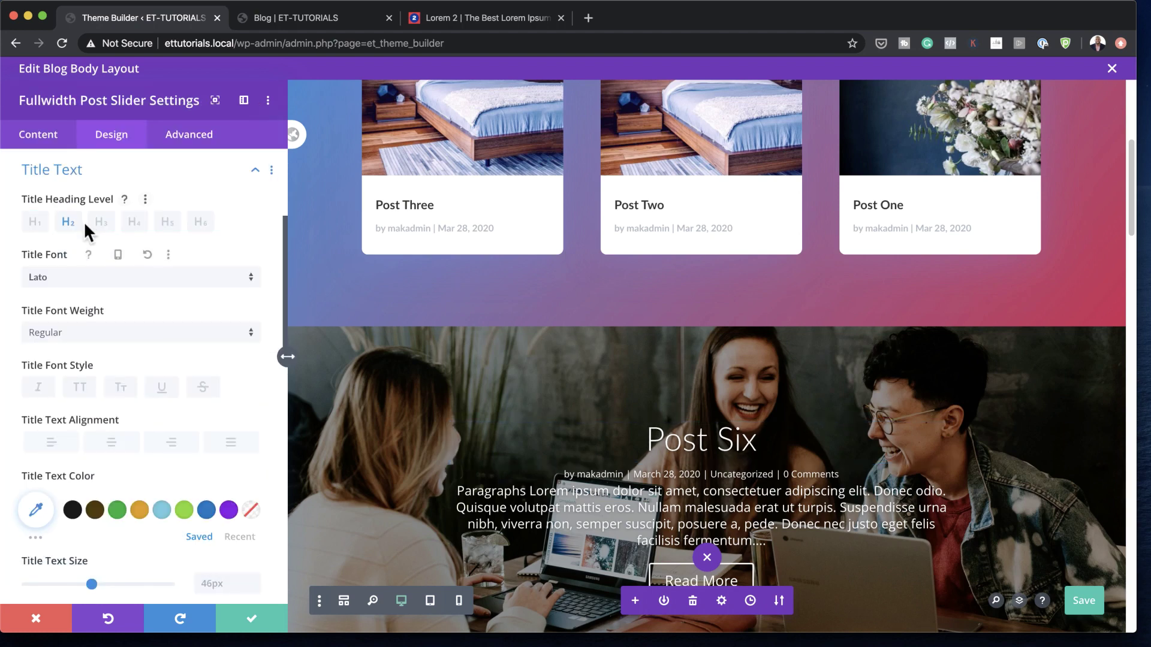
click(87, 333)
click(41, 416)
scroll(222, 490, down, 3)
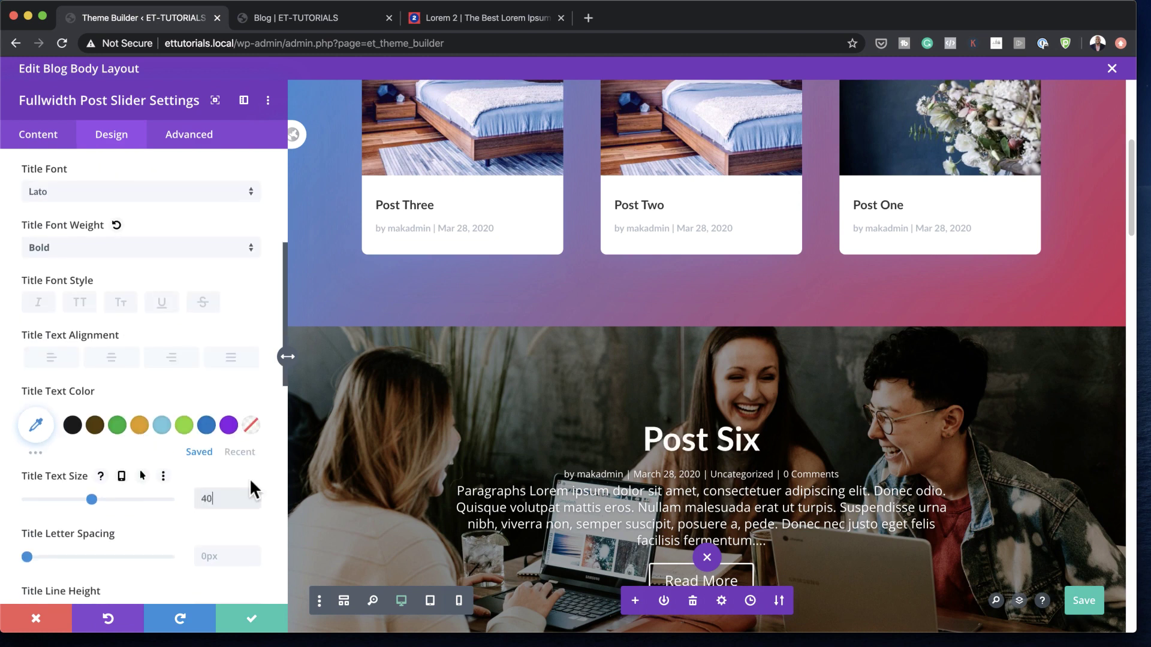
- Set the post slider's body text size to 16px
scroll(249, 481, down, 5)
click(149, 531)
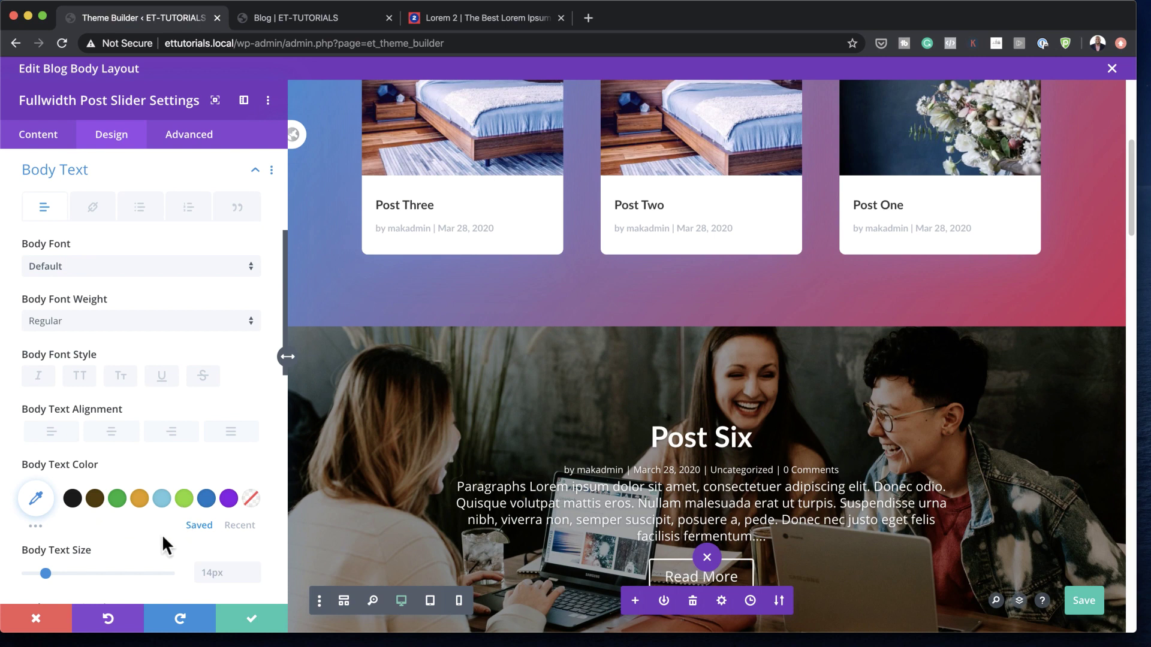
scroll(162, 534, down, 3)
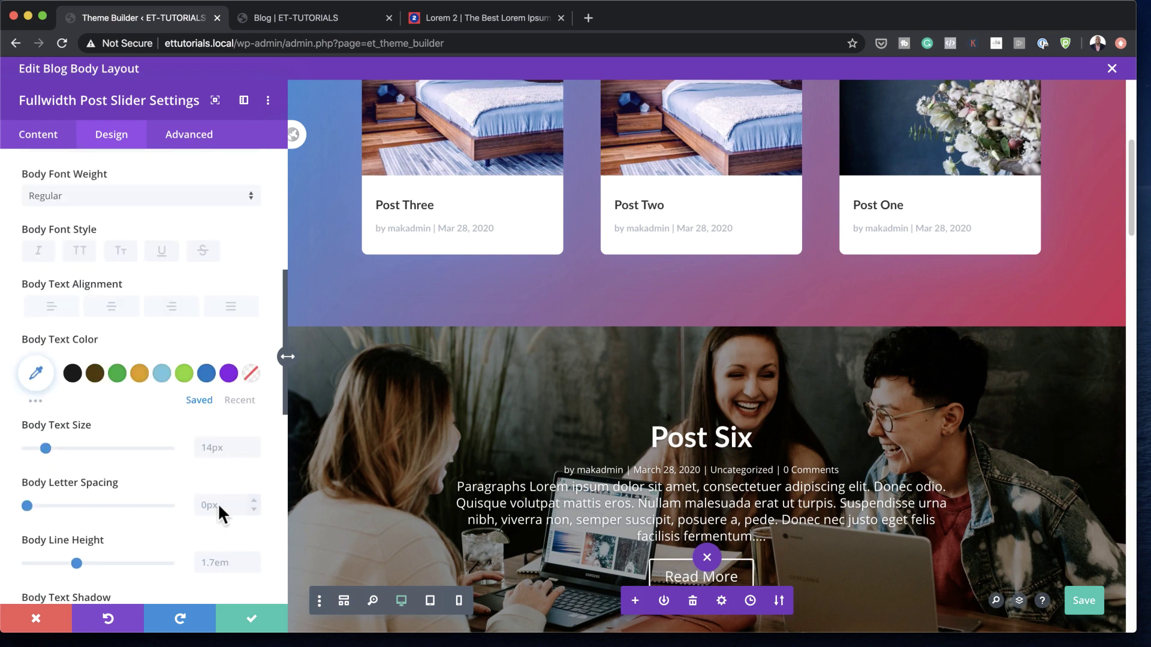
scroll(170, 497, down, 10)
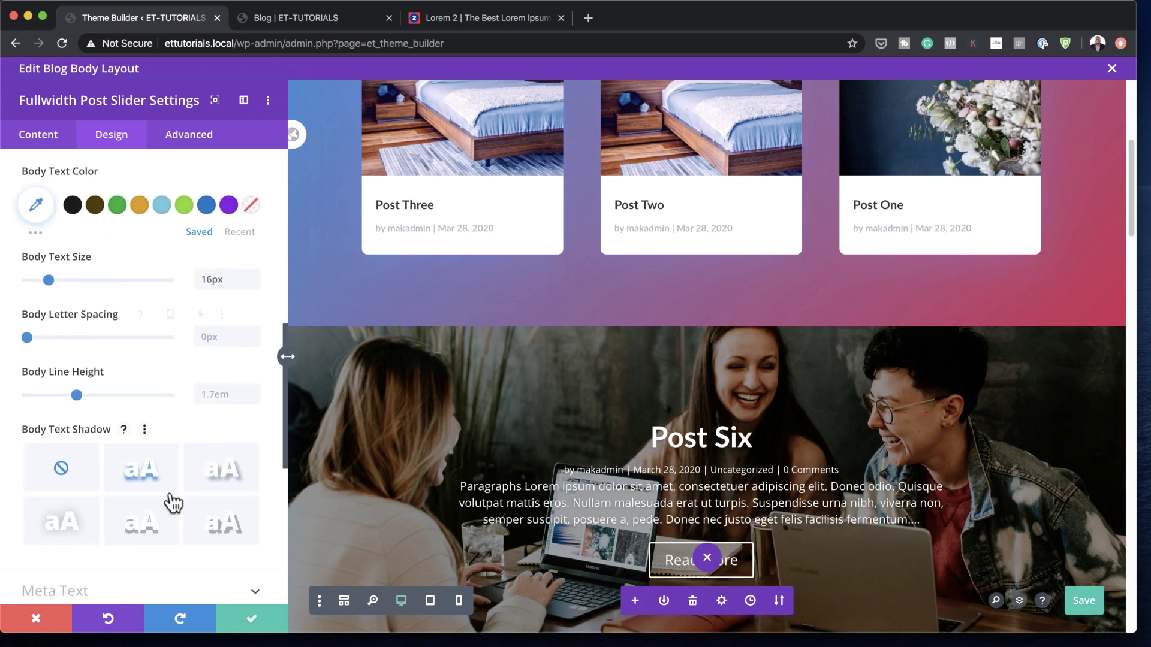
- Enable custom styles for the post slider's button with a 14px text size and text color #ff0071
click(84, 378)
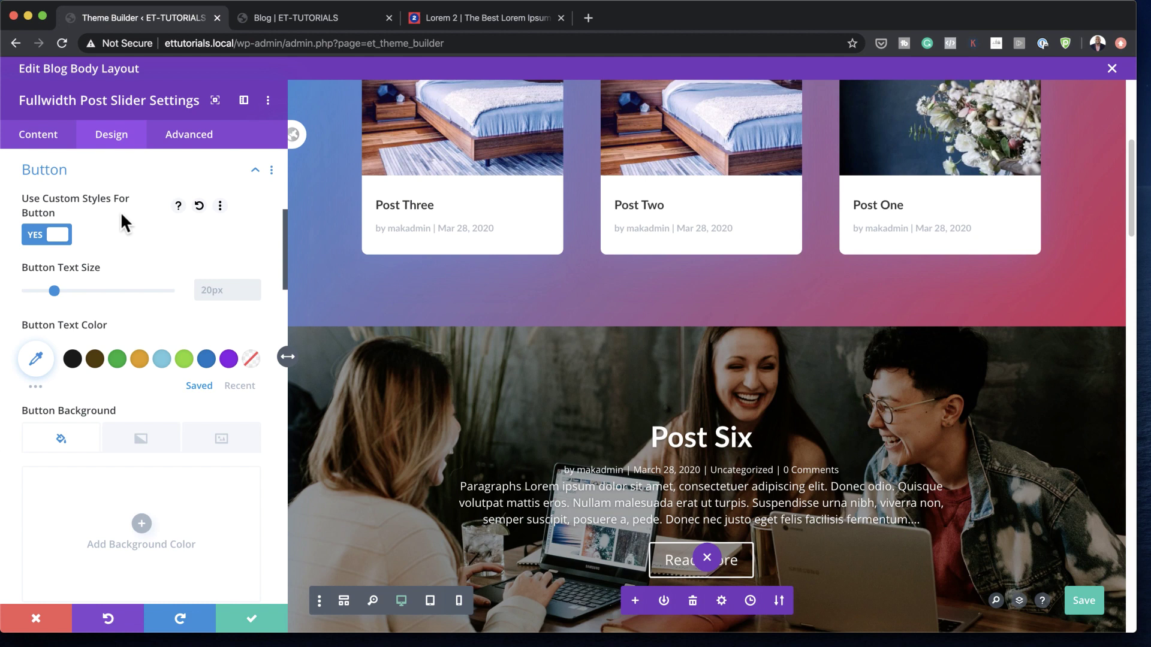
text(14px)
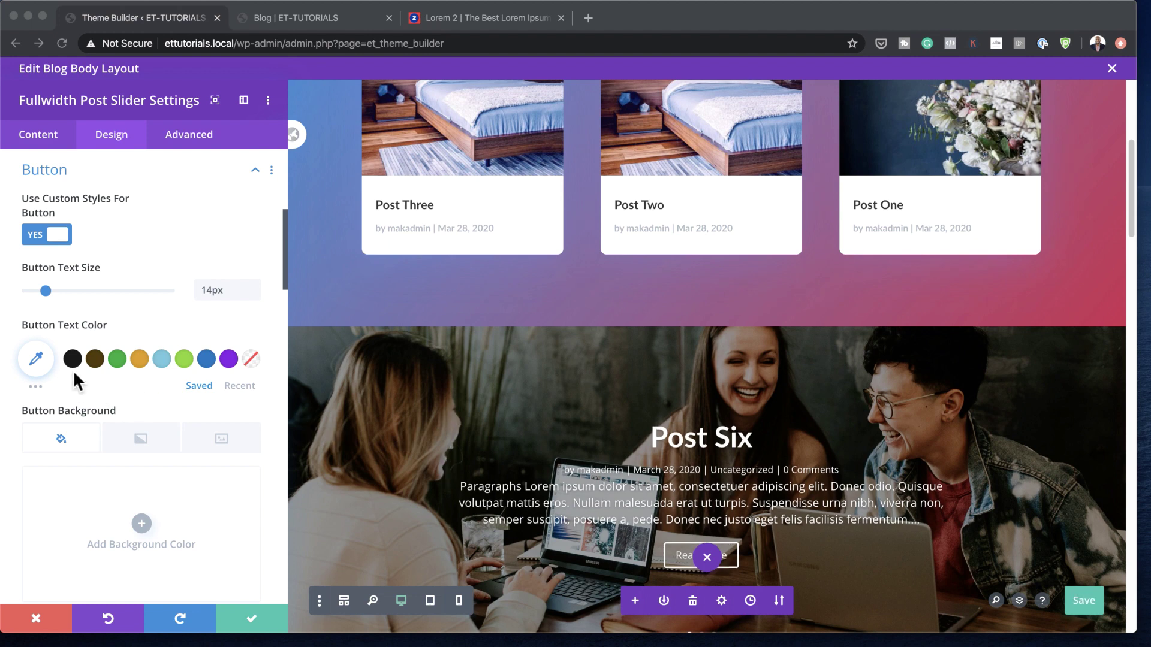
click(37, 358)
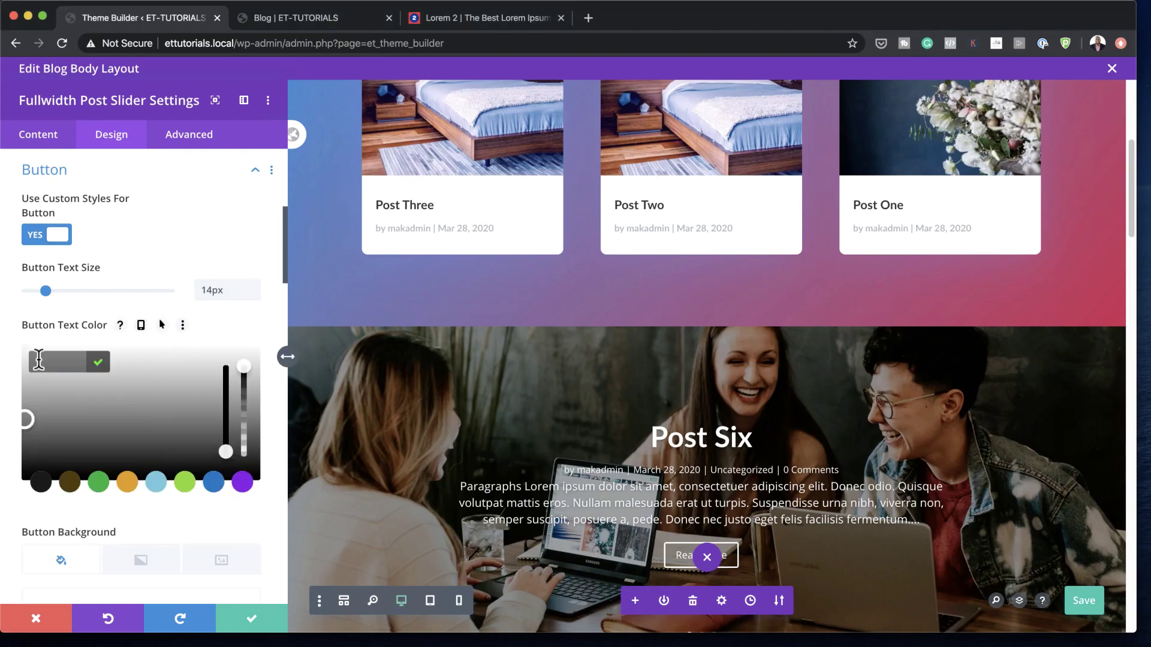
text(#ff0071)
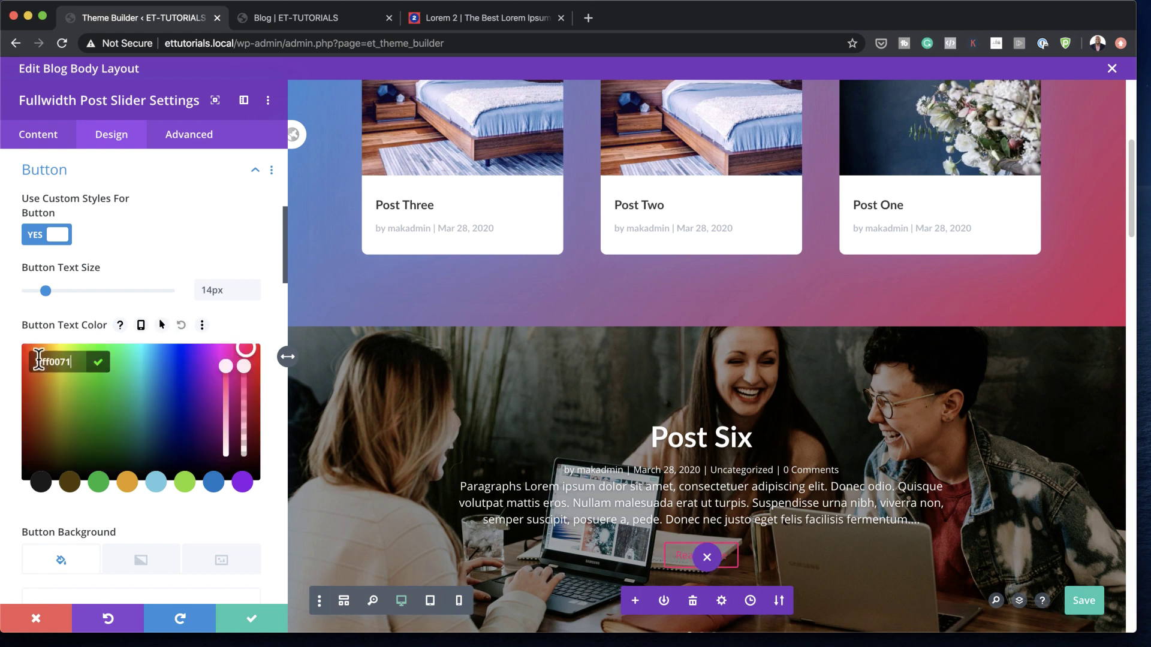
scroll(668, 437, down, 3)
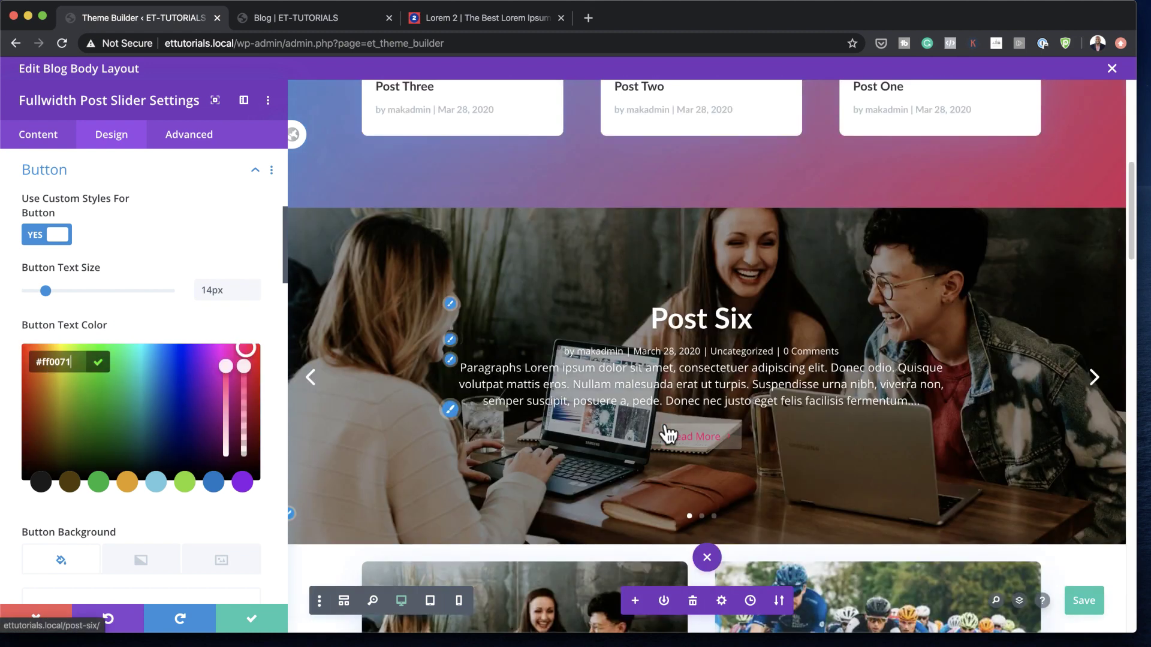
scroll(163, 509, down, 3)
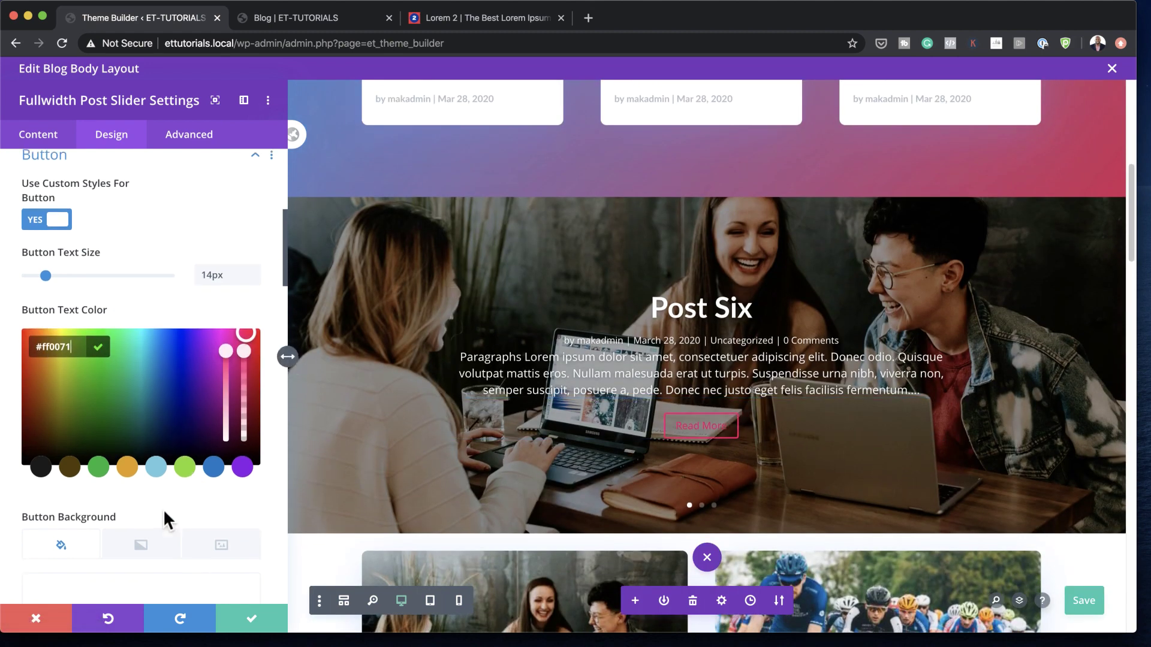
- Give the slider button a white background color
scroll(174, 519, down, 1)
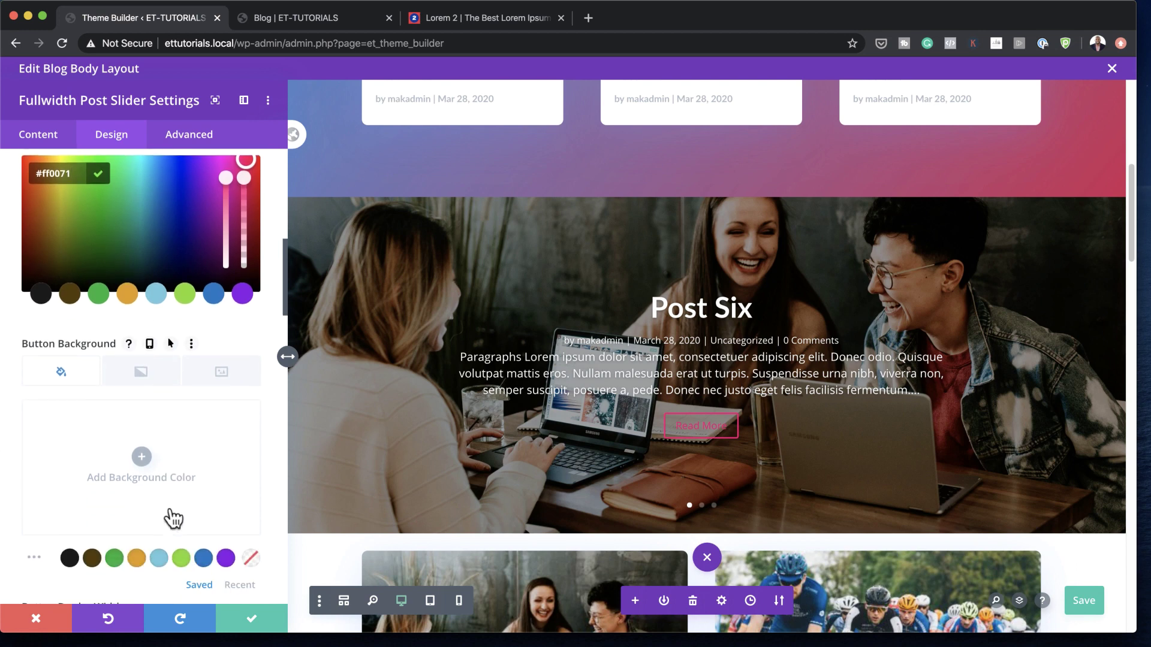
click(142, 459)
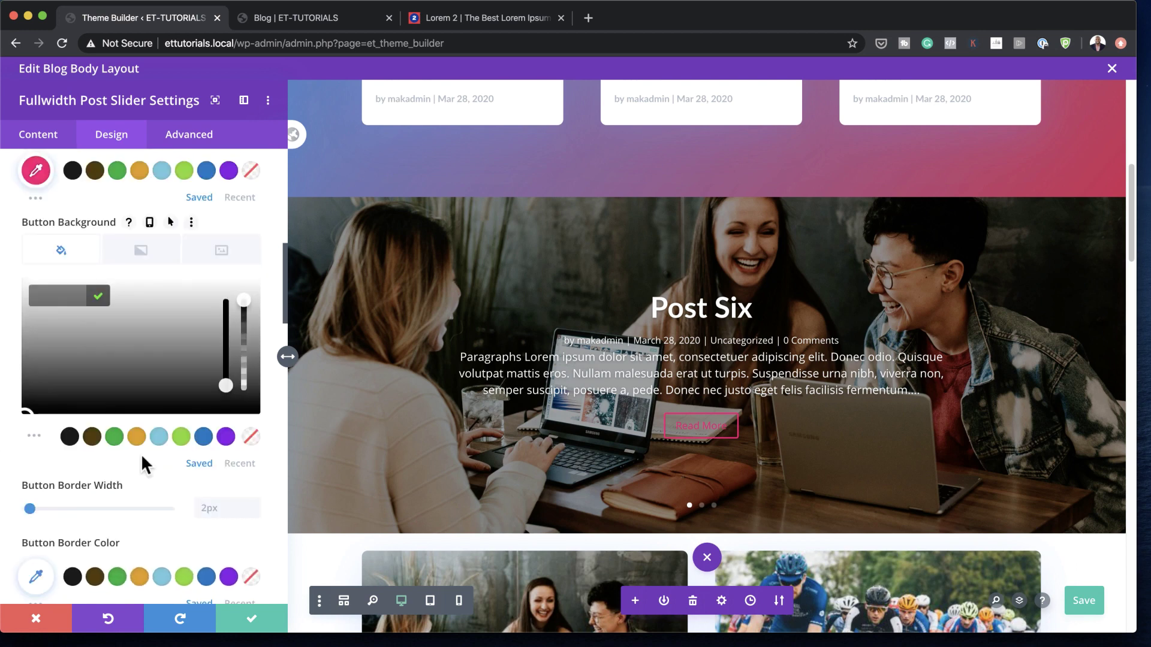
click(240, 464)
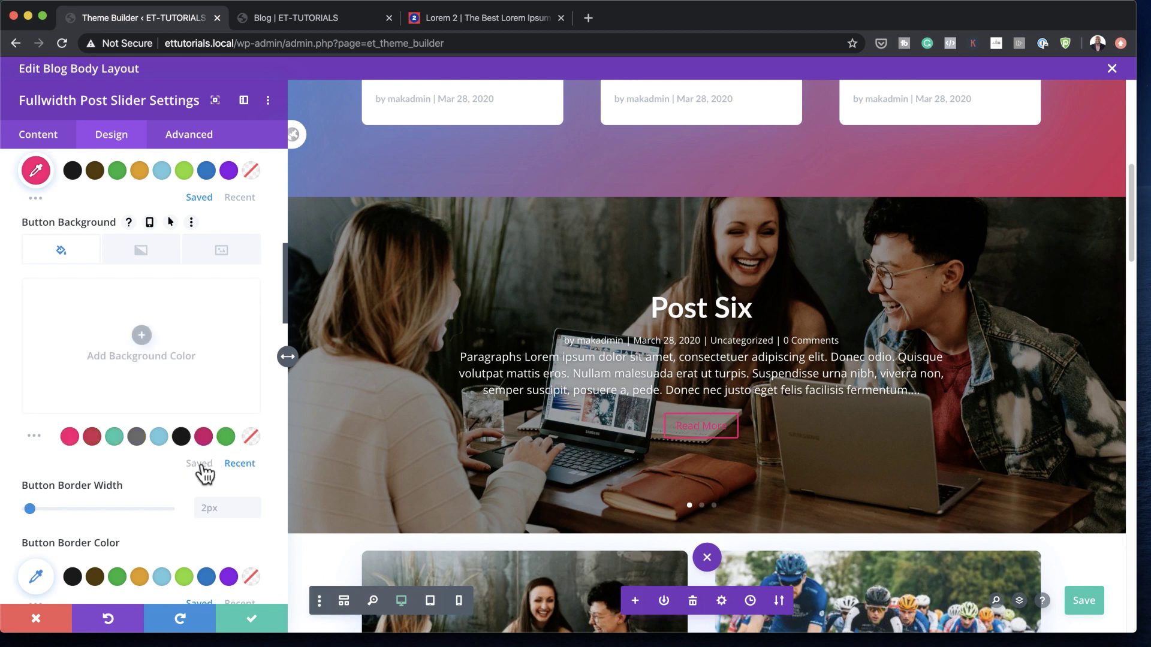
click(69, 437)
drag(152, 311, 27, 284)
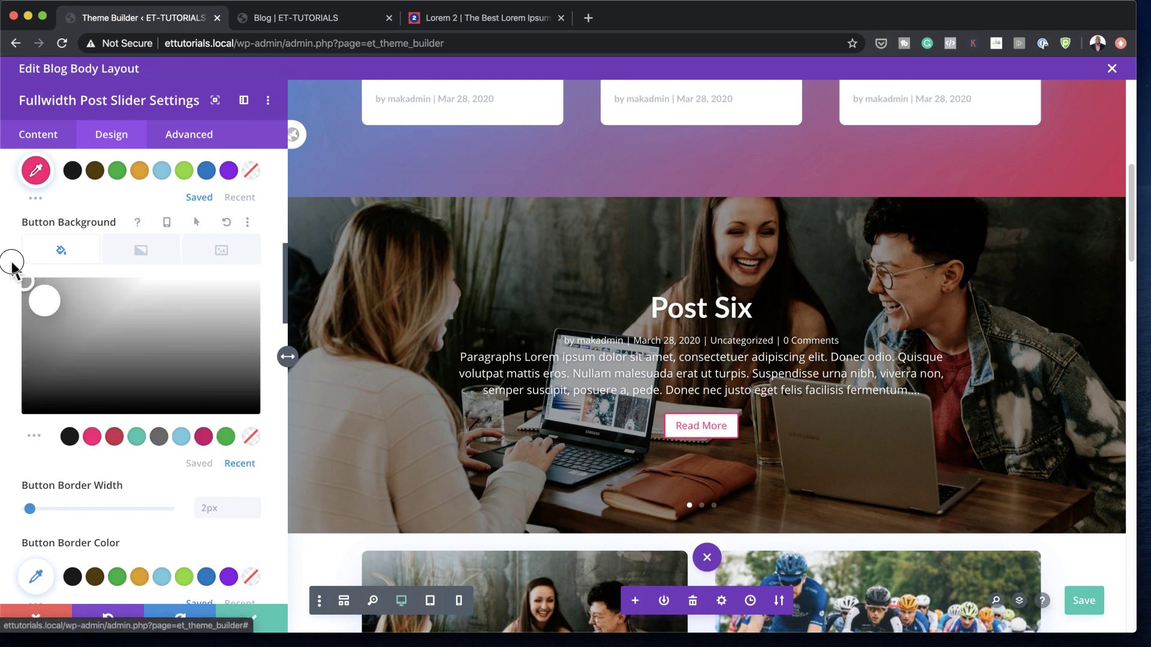
click(12, 261)
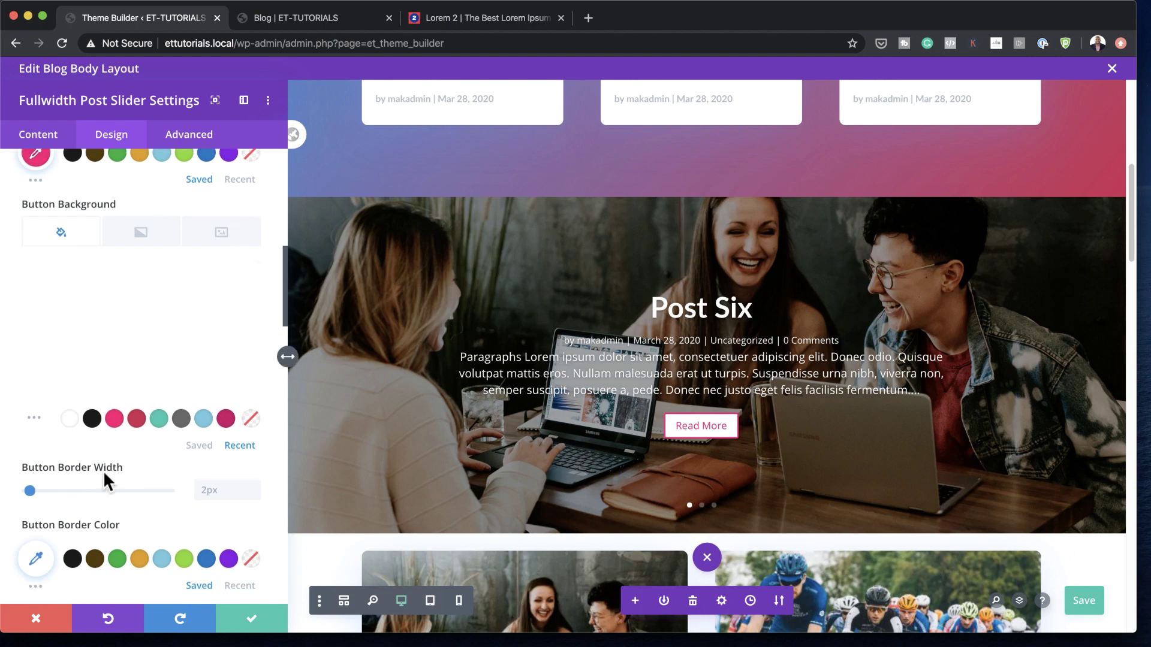
- Set the slider button's border radius to 0px and its text to the Lato font in Bold weight
scroll(103, 470, down, 4)
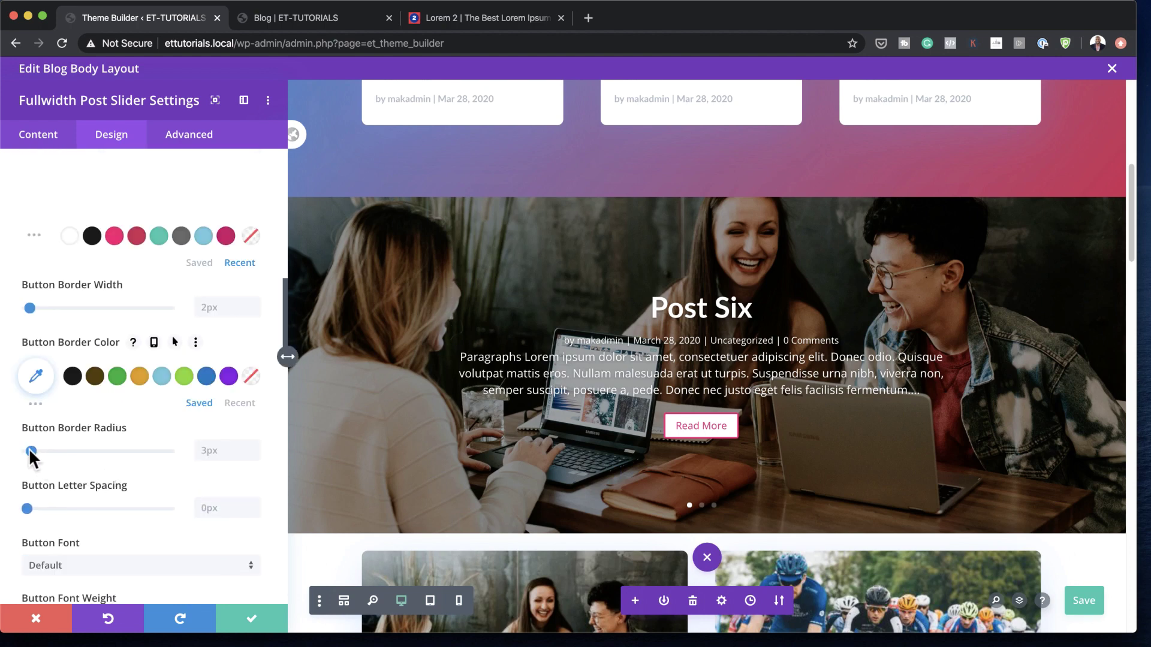
drag(30, 451, 25, 451)
scroll(181, 492, down, 3)
click(141, 492)
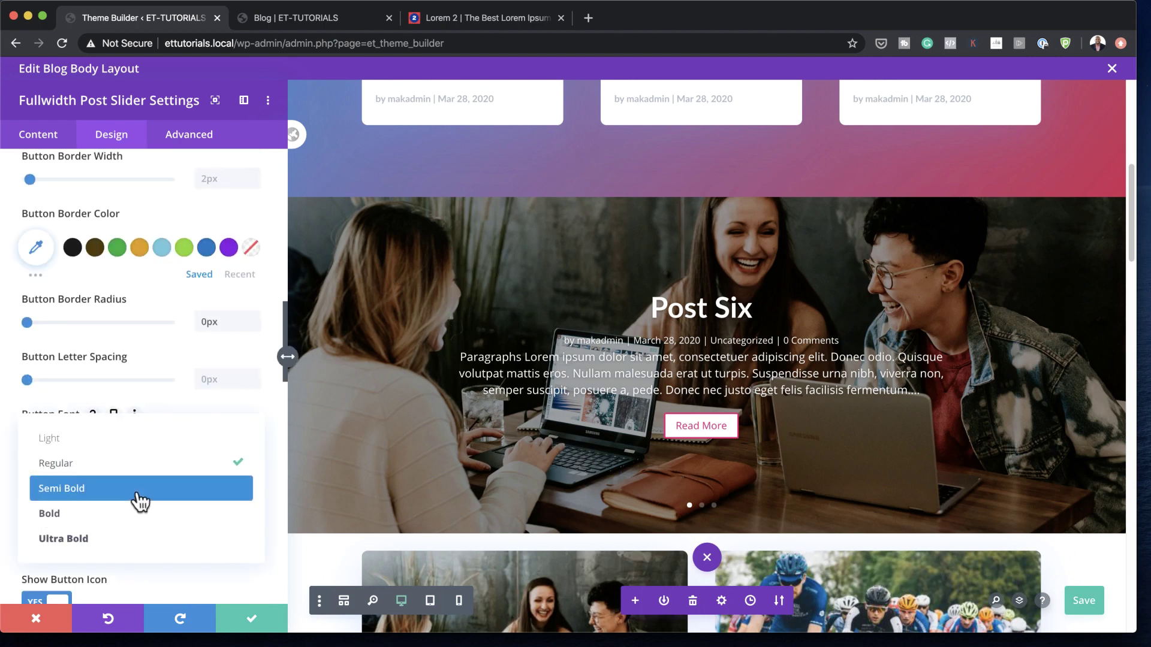
click(127, 513)
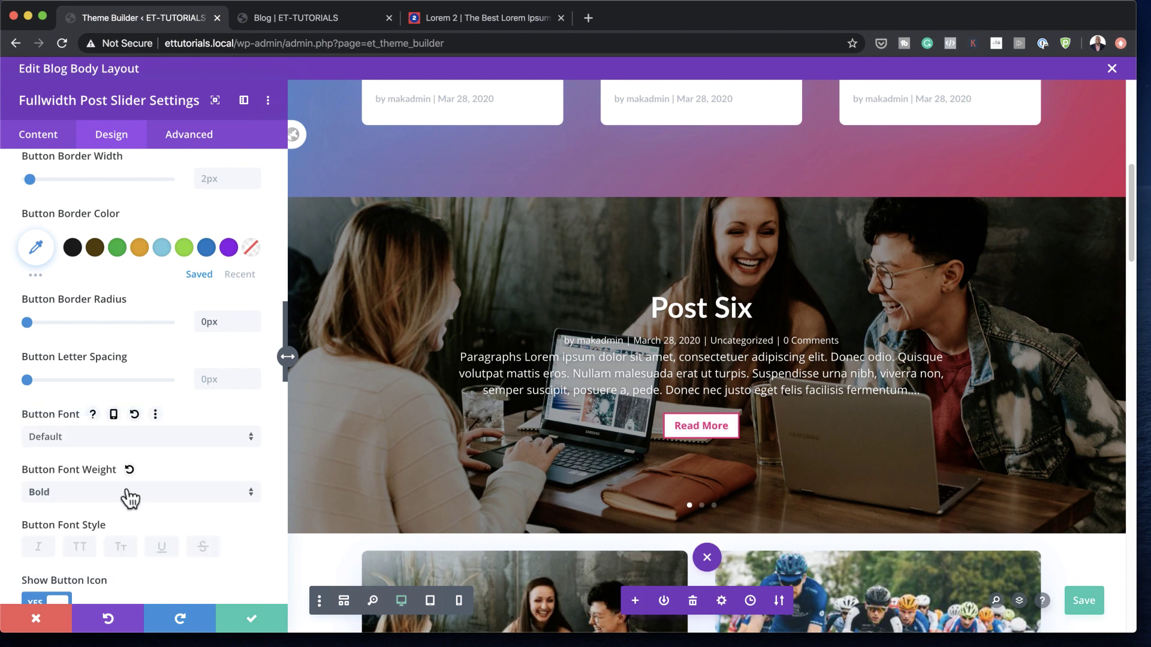
click(126, 445)
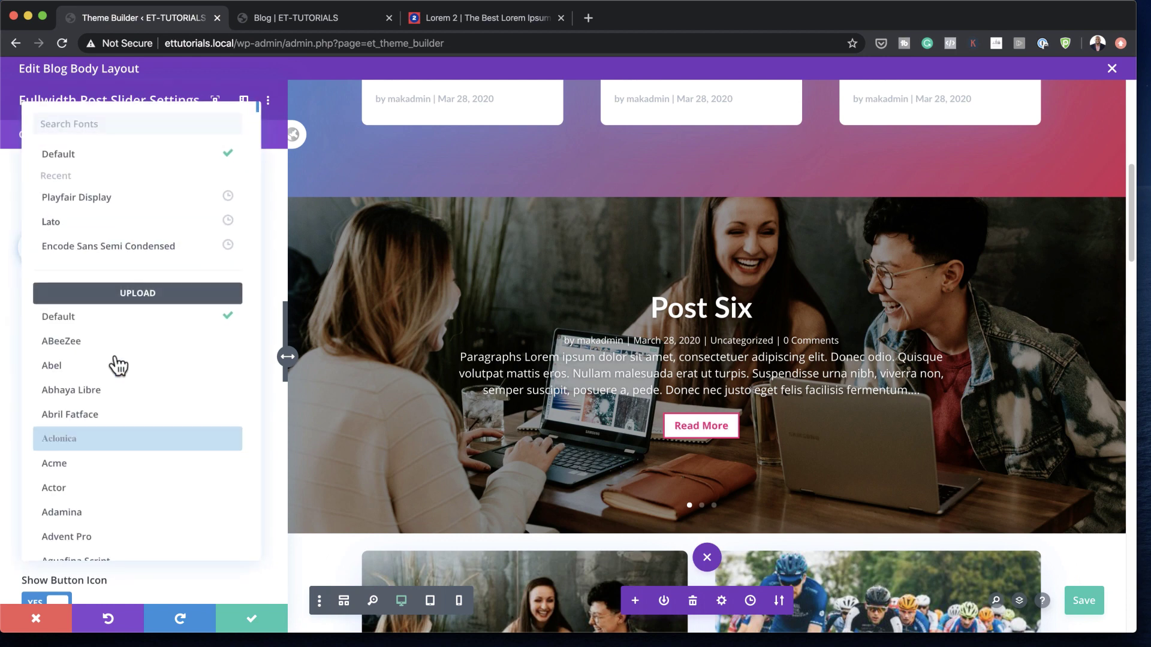
click(126, 228)
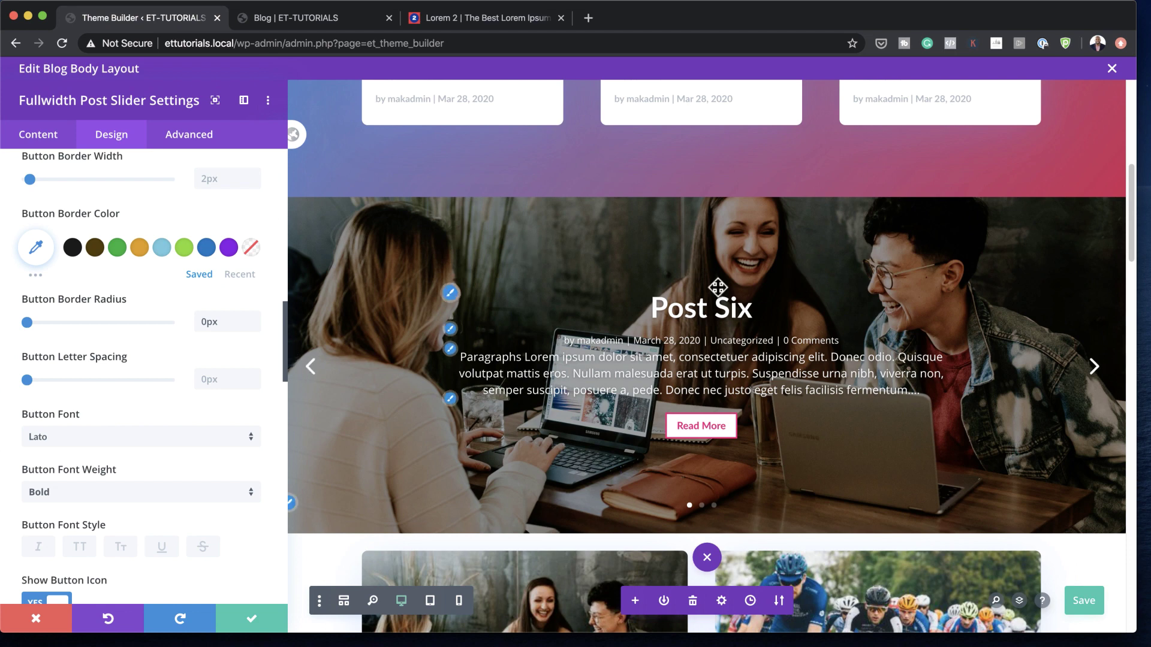
- Set the slider button's border width to 0px and restore the default border radius
scroll(184, 445, up, 3)
drag(30, 254, 3, 258)
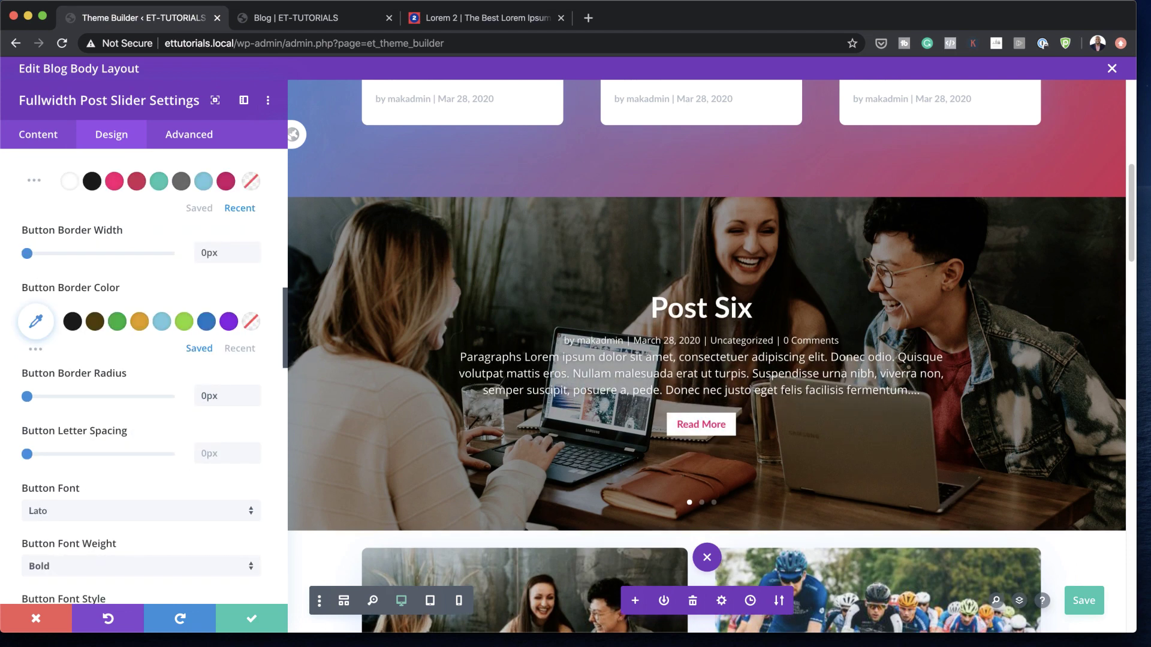
click(251, 391)
- Make the slider button's text uppercase and save the post slider's settings
scroll(142, 474, down, 1)
scroll(141, 473, down, 5)
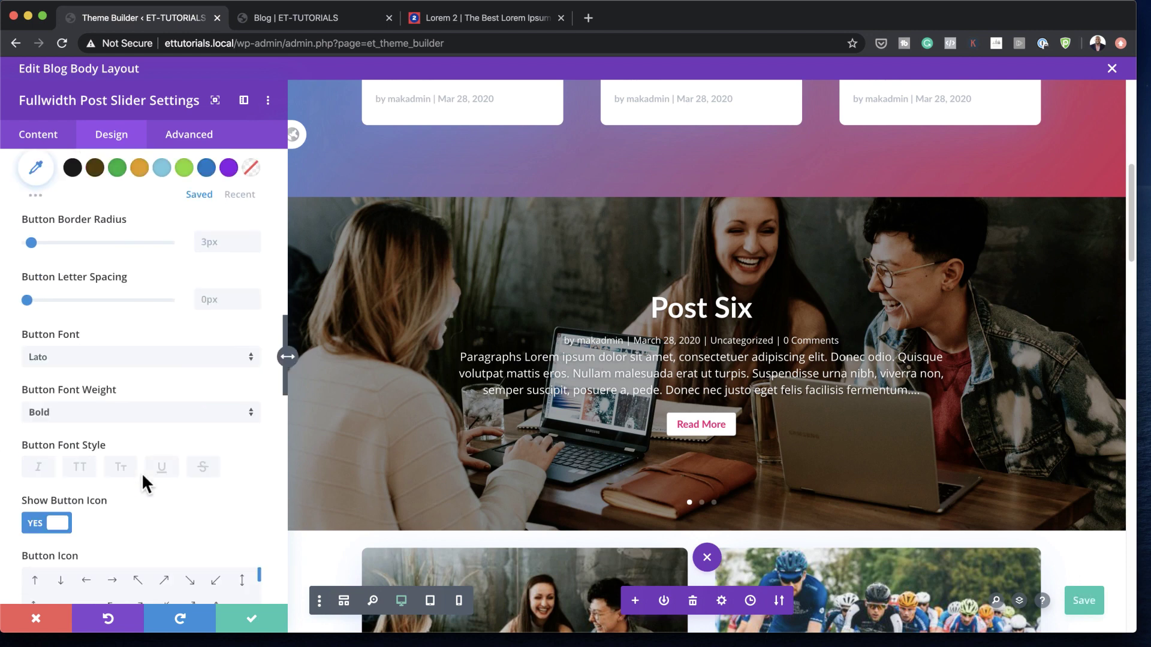
click(80, 468)
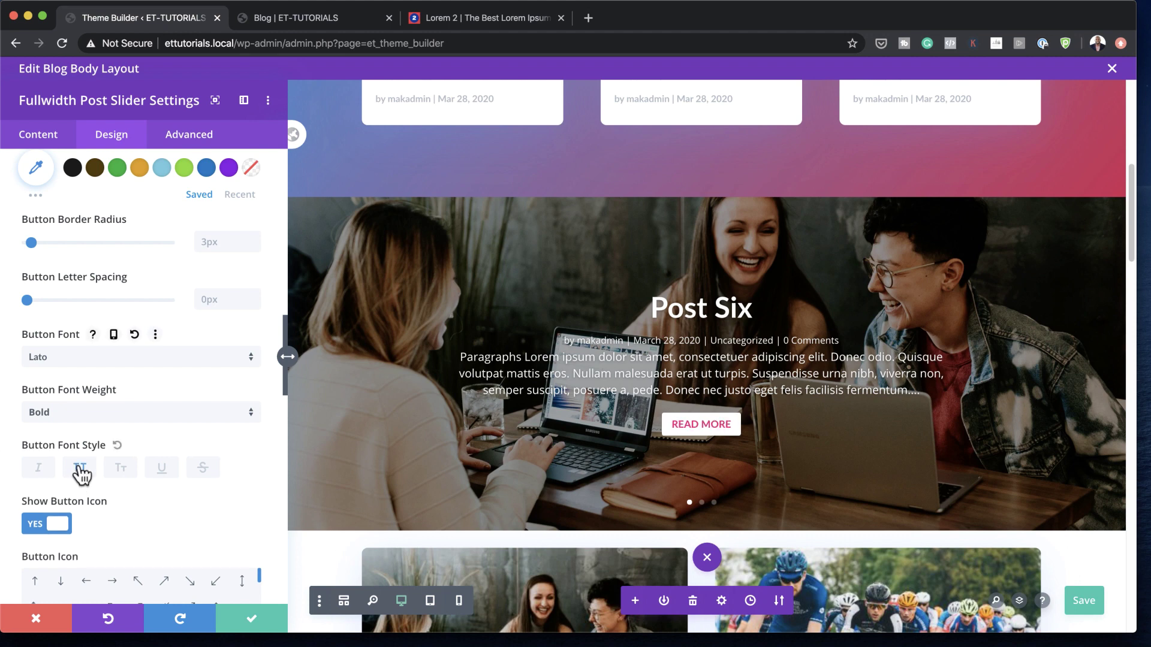
click(251, 622)
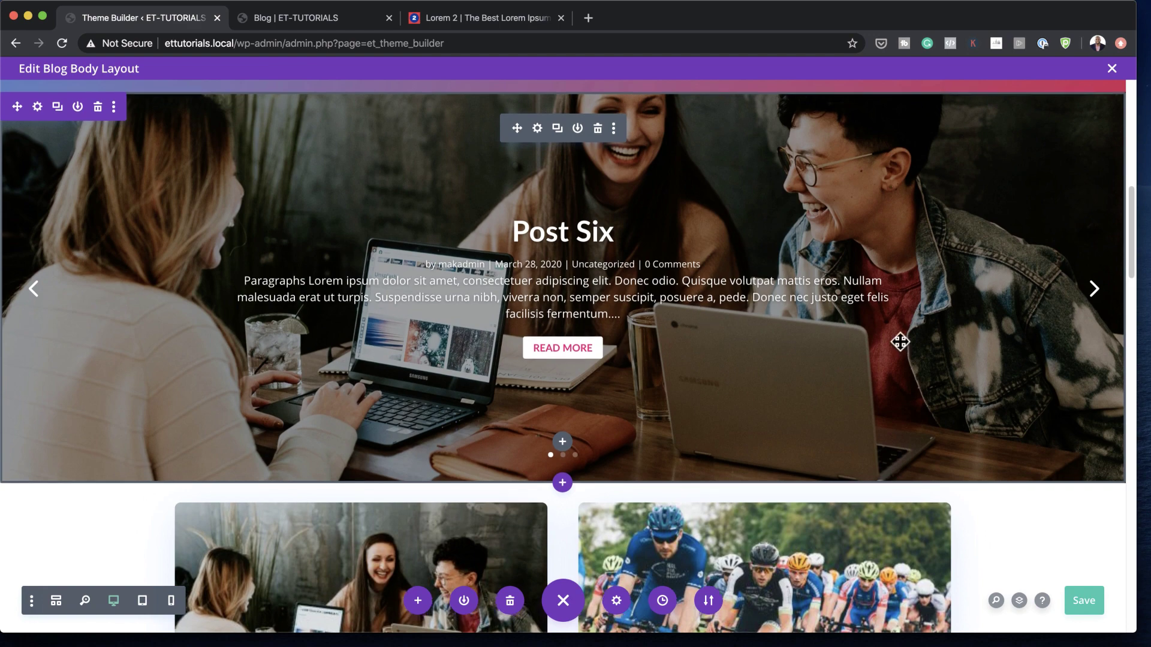
- Disable the gradient three-post section on Desktop and Tablet and save the section settings
scroll(899, 339, up, 9)
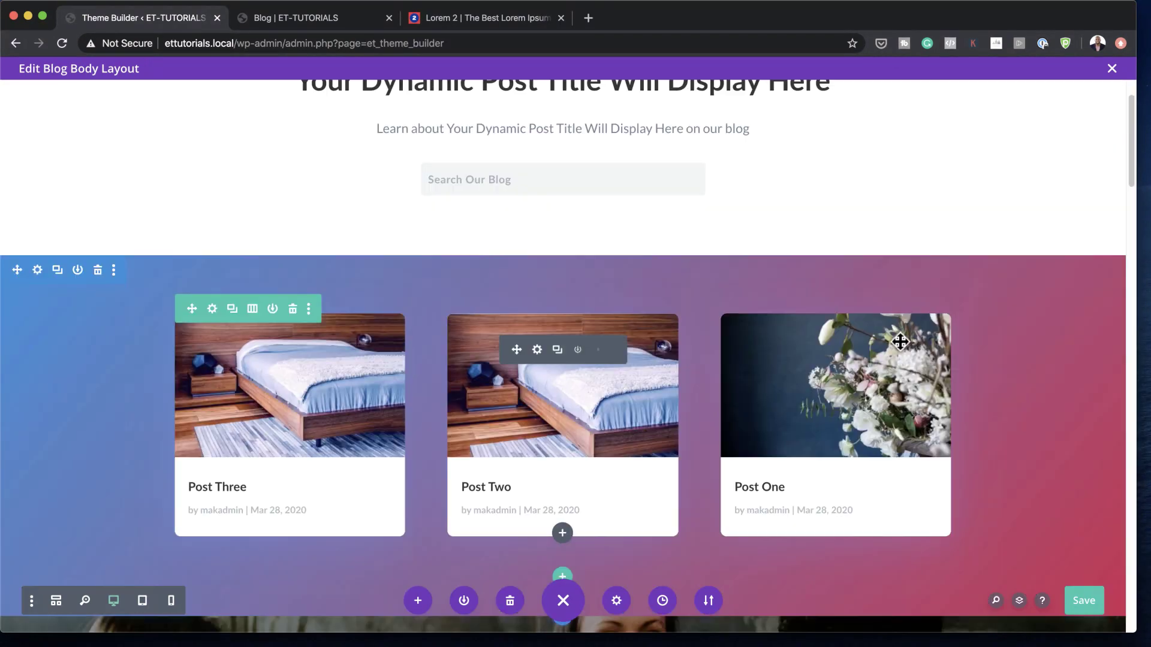
click(37, 270)
click(182, 135)
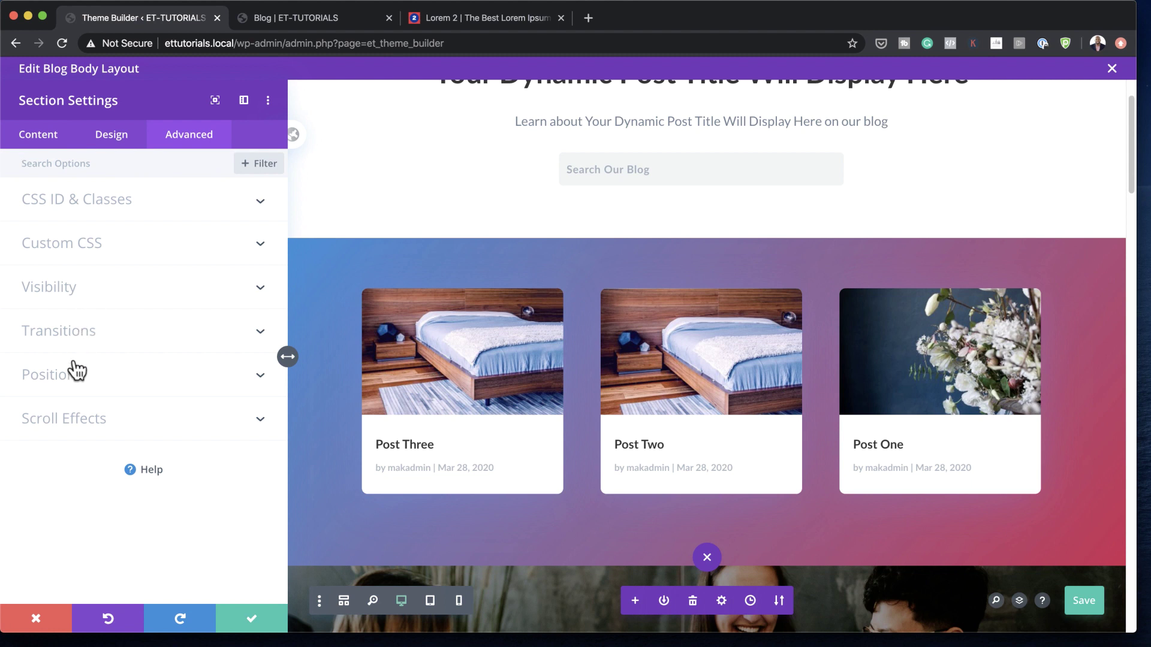
click(60, 287)
click(31, 267)
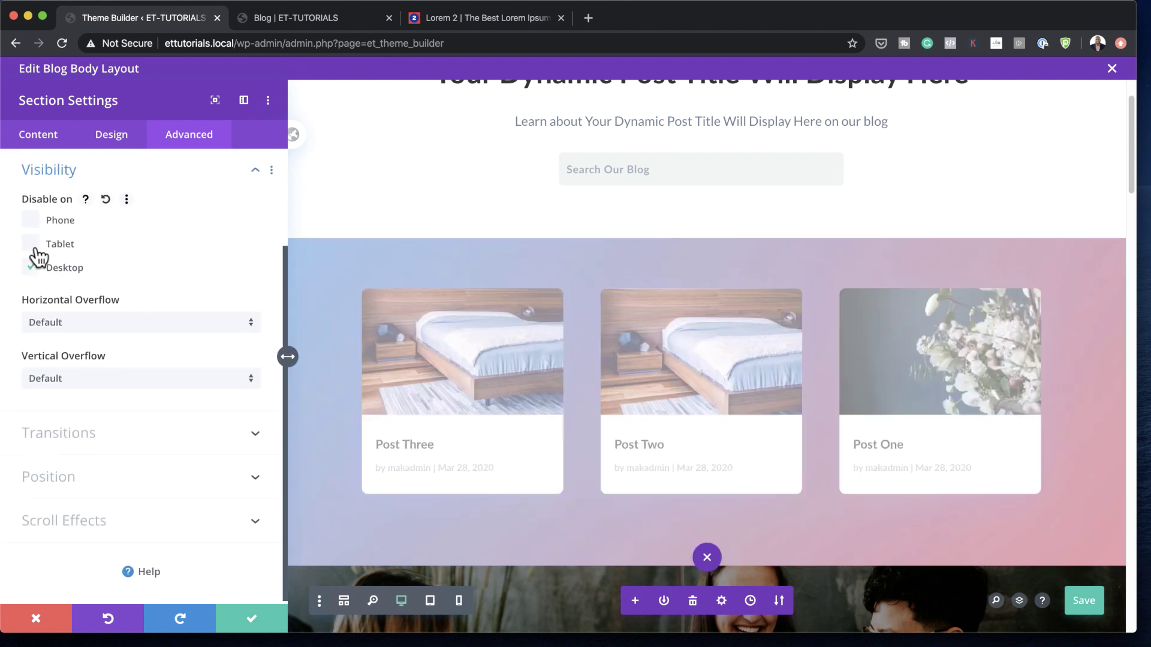
click(33, 242)
click(252, 618)
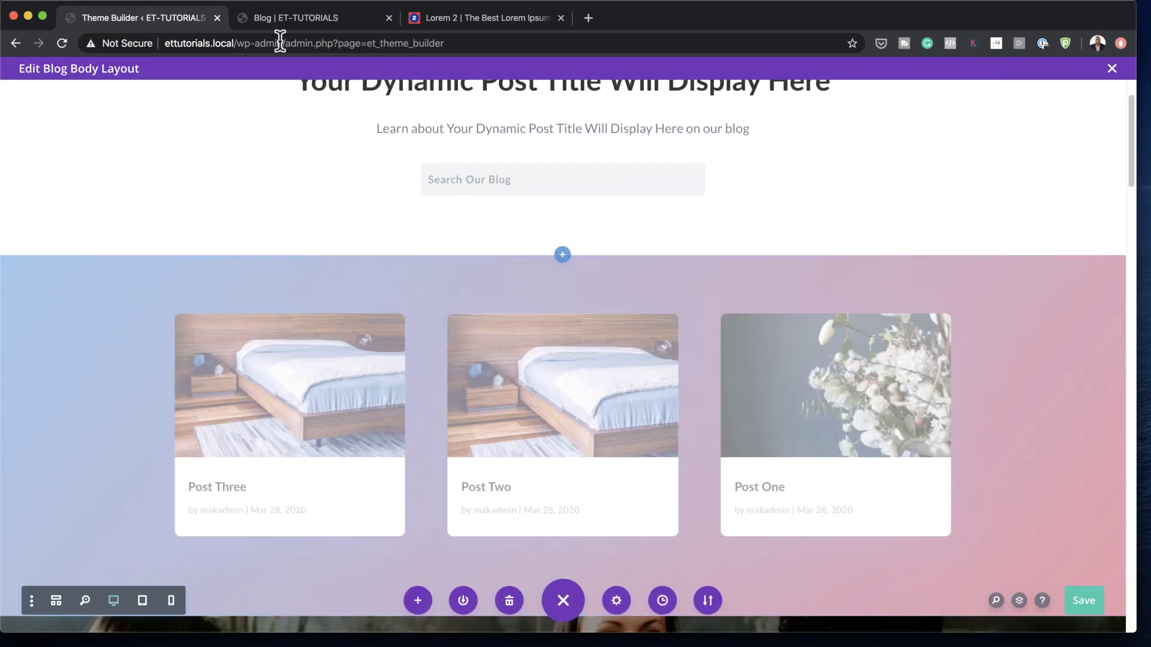
- Switch to the live Blog page, reload it and inspect how the fullwidth post slider displays
click(324, 18)
click(61, 40)
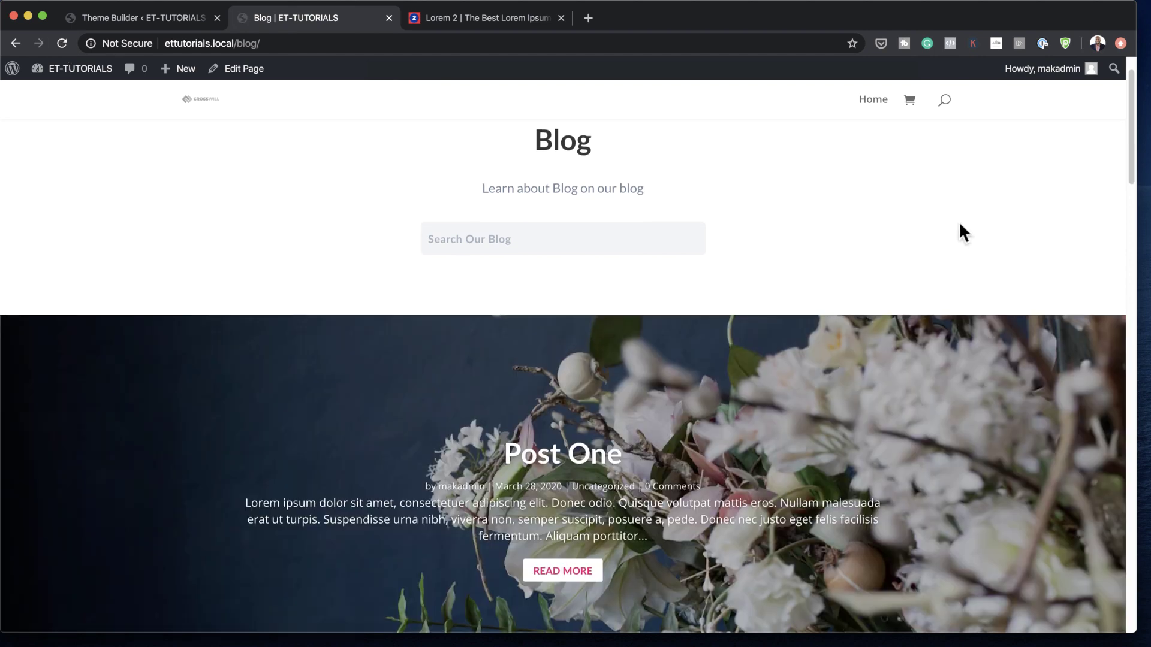
scroll(962, 223, down, 2)
scroll(966, 224, down, 2)
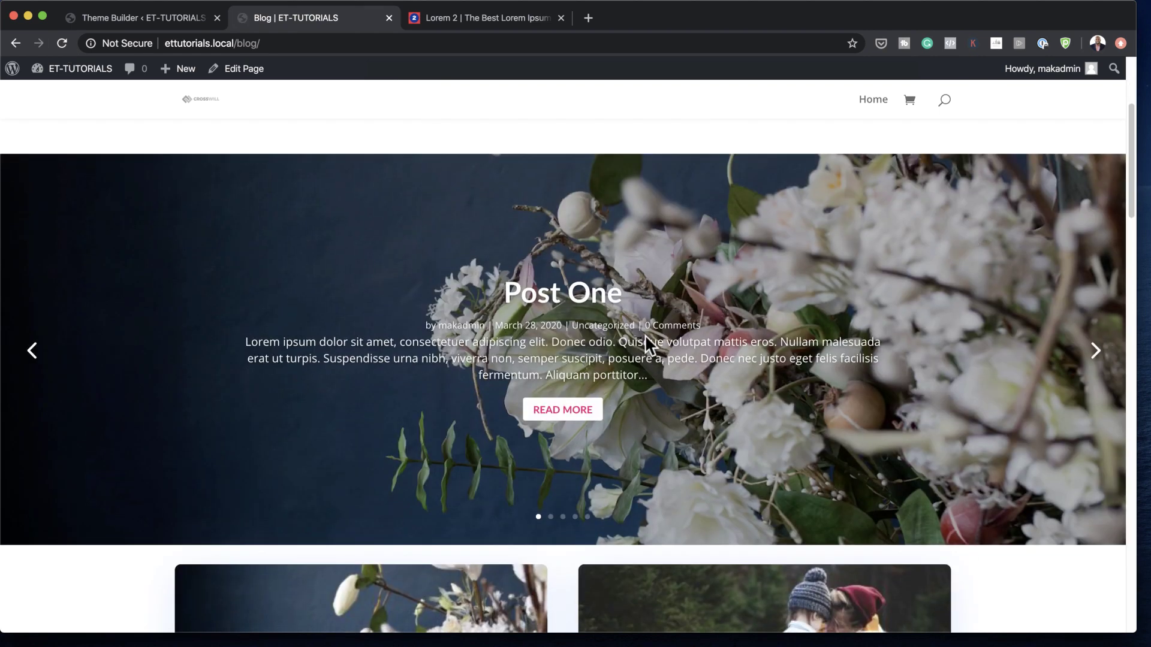
- Return to the Theme Builder and insert an empty two-column row between the post grid and the Search and Recent Posts widgets
key(ctrl+shift+Tab)
scroll(566, 431, down, 8)
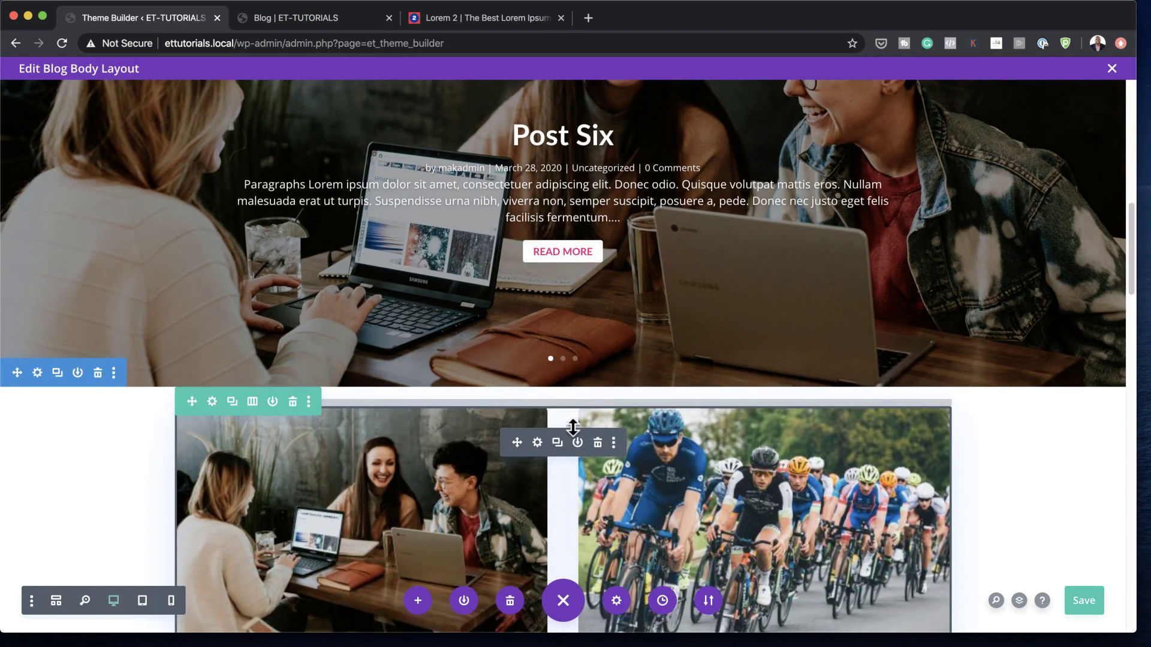
scroll(573, 427, down, 16)
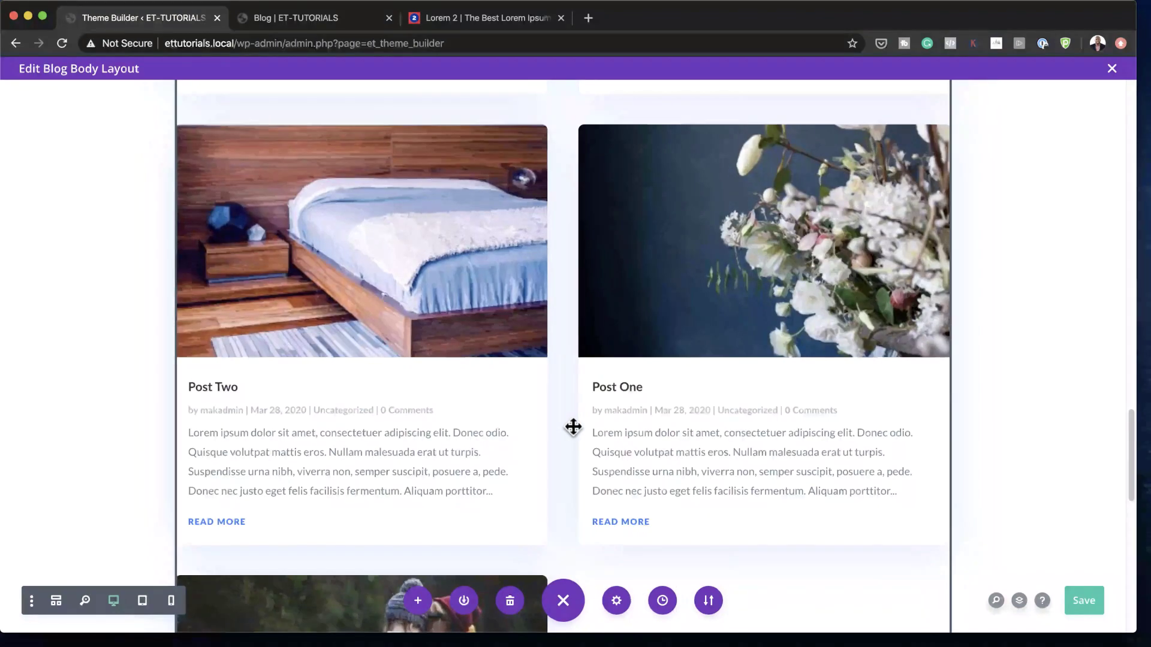
scroll(574, 426, up, 7)
scroll(574, 426, down, 12)
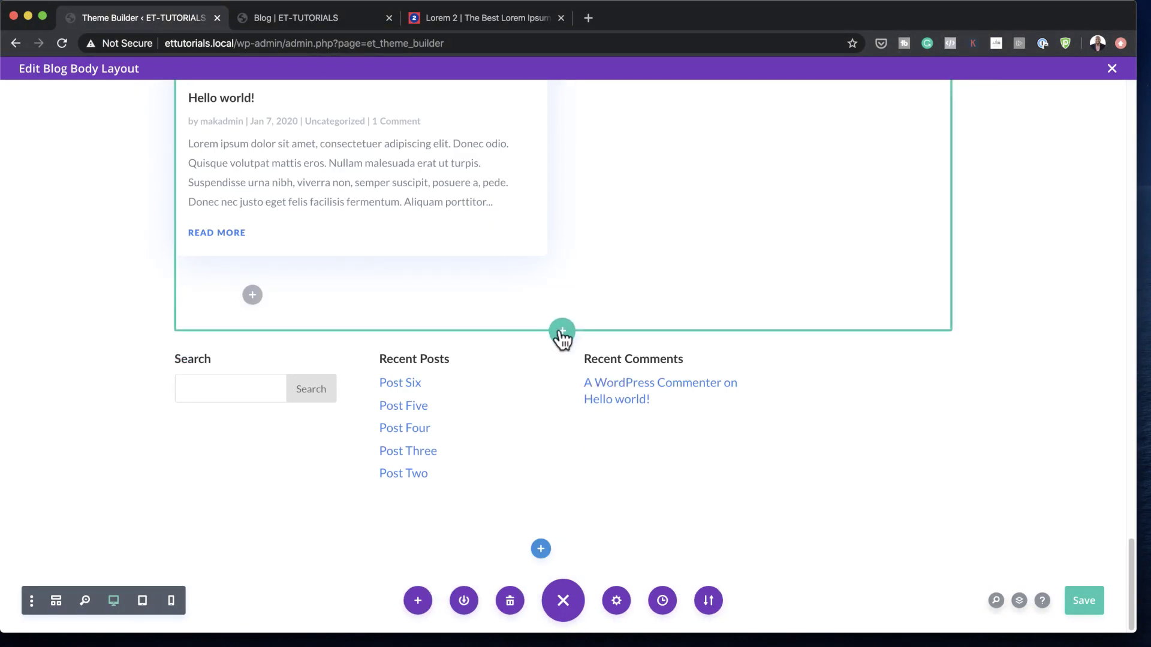
click(562, 331)
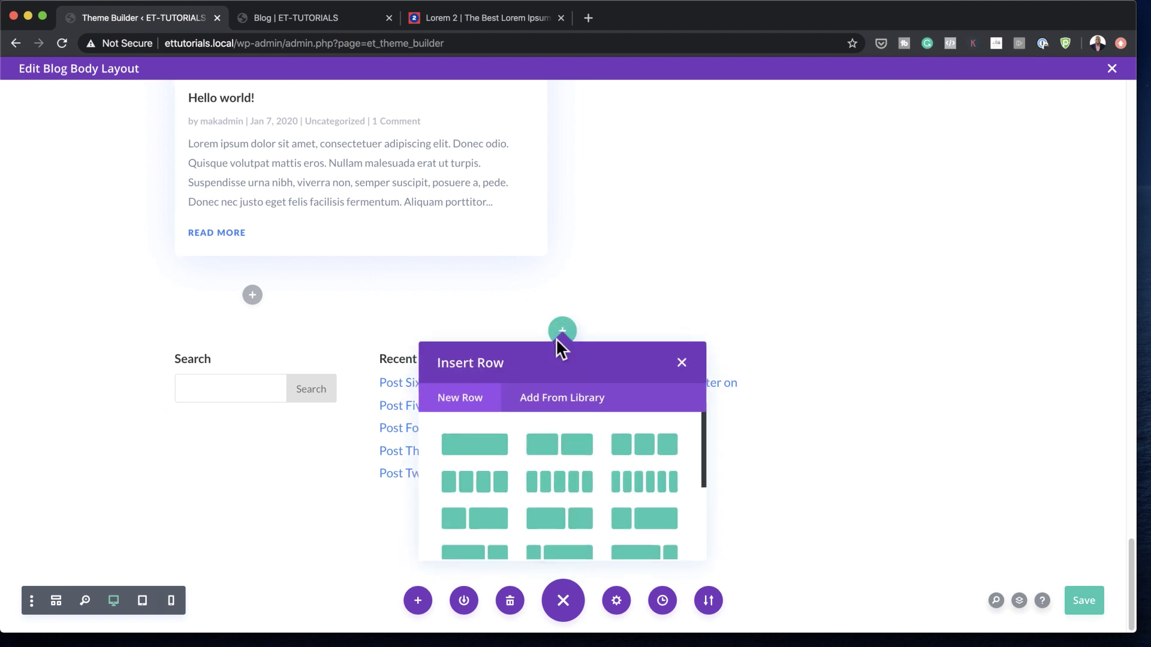
click(575, 451)
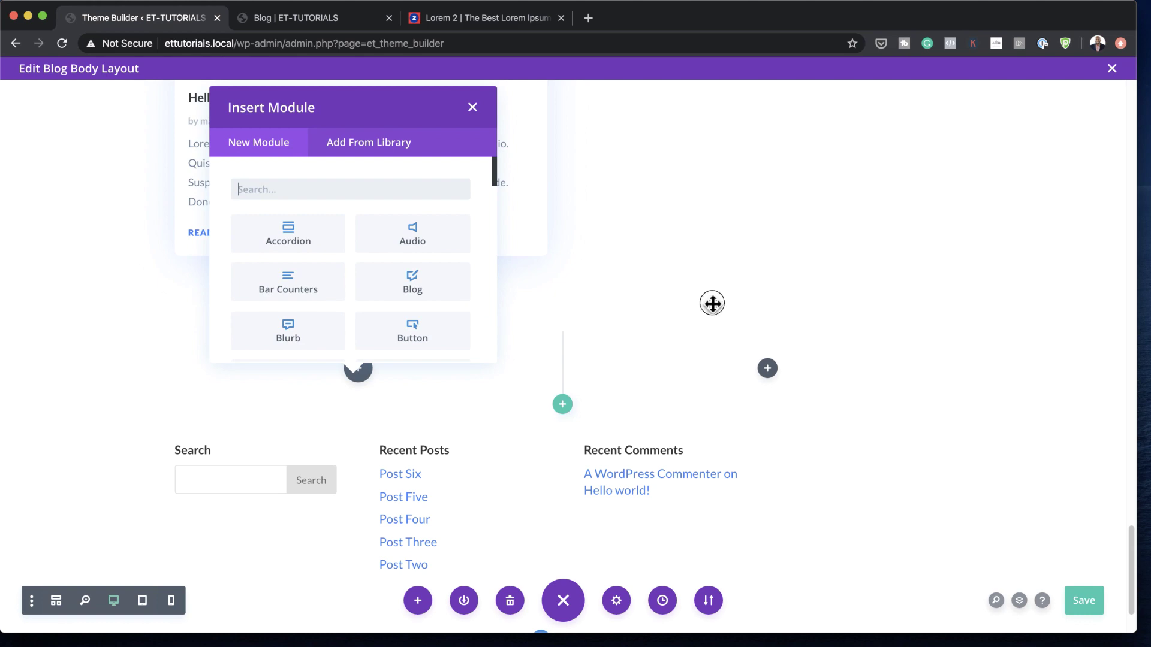
key(Escape)
- Copy the blog module that holds the post grid below the fullwidth slider
scroll(550, 327, up, 15)
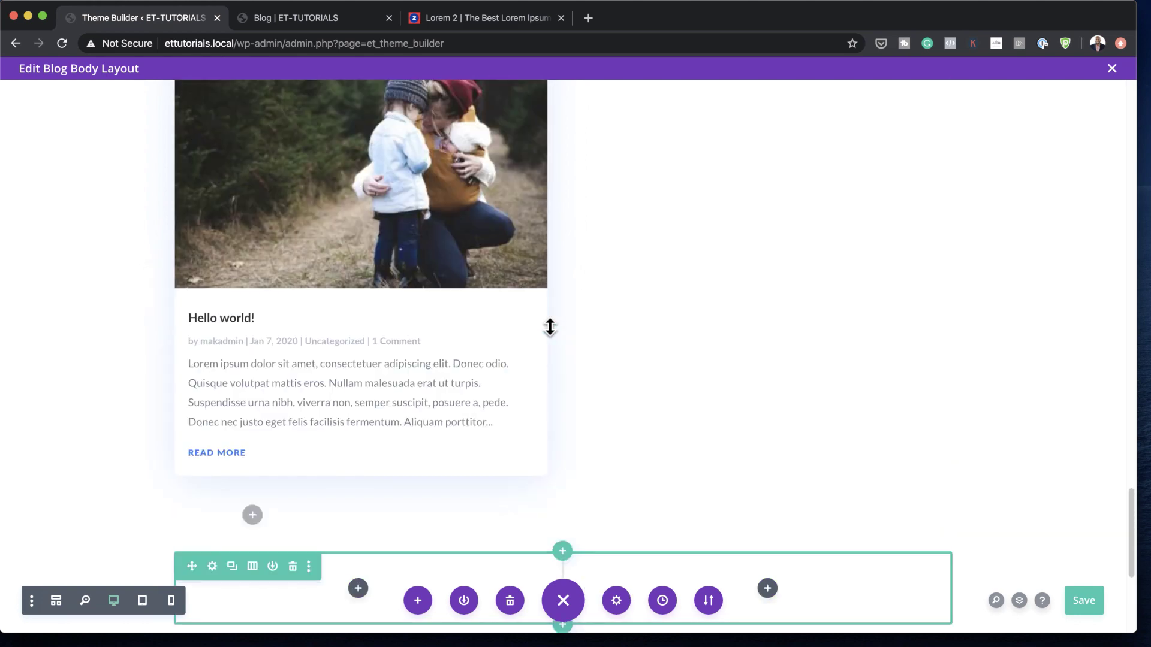
scroll(596, 318, up, 5)
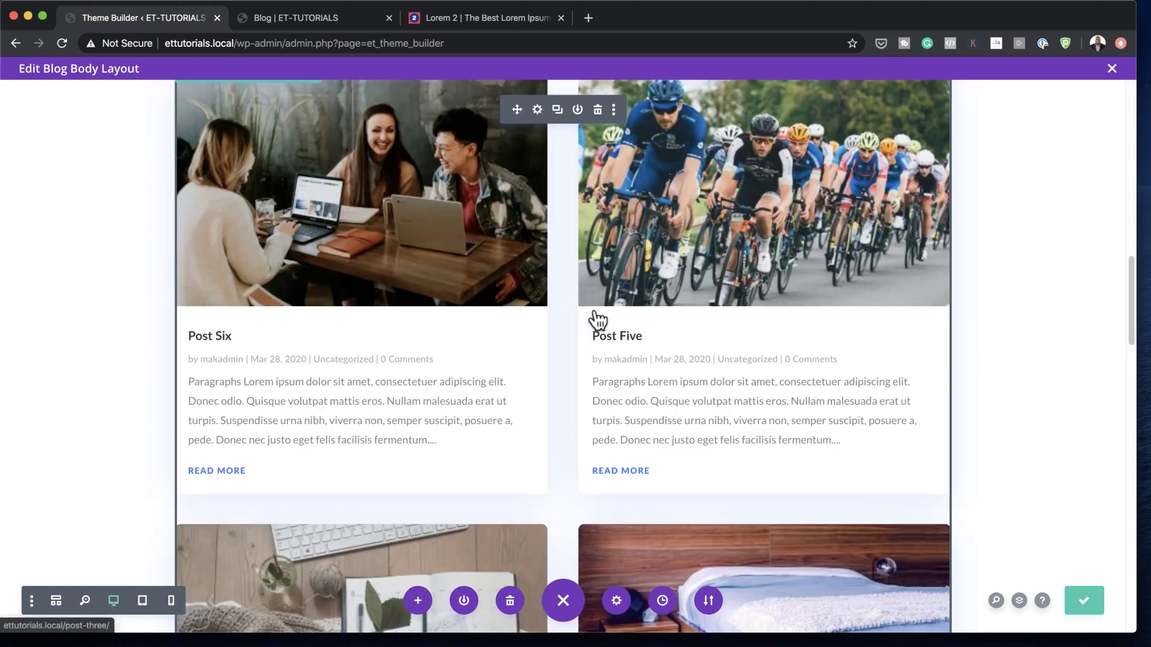
scroll(596, 311, up, 3)
right_click(569, 329)
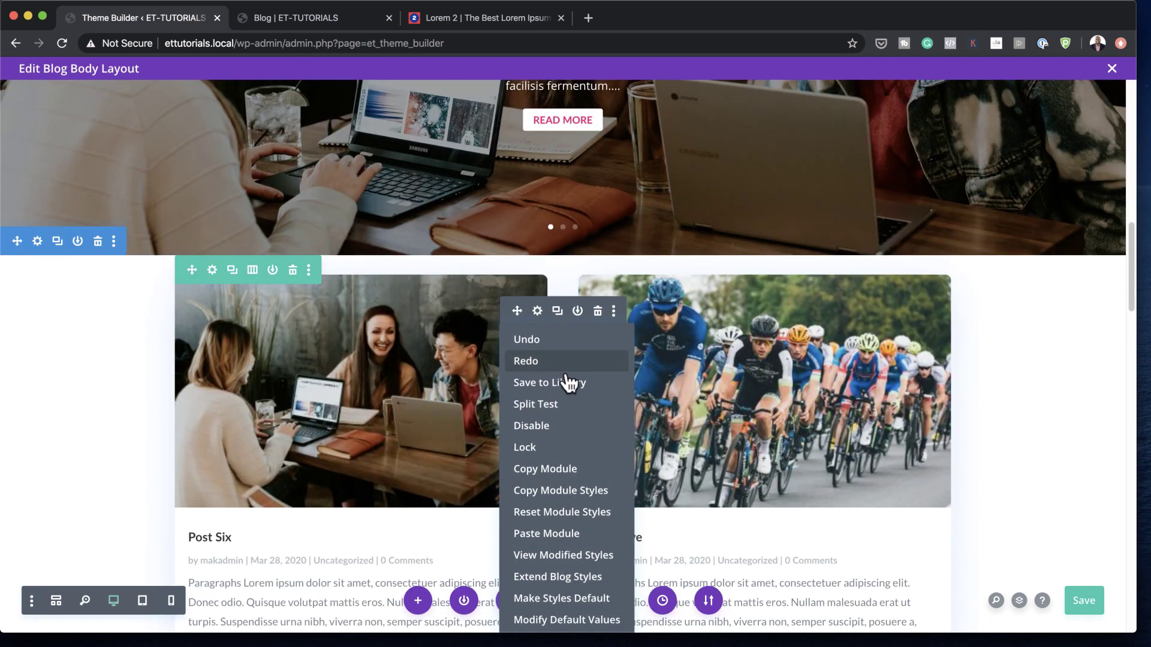
click(570, 465)
- Paste the copied blog module into the right column of the empty two-column row above the Search widget
scroll(637, 457, down, 4)
scroll(638, 458, down, 20)
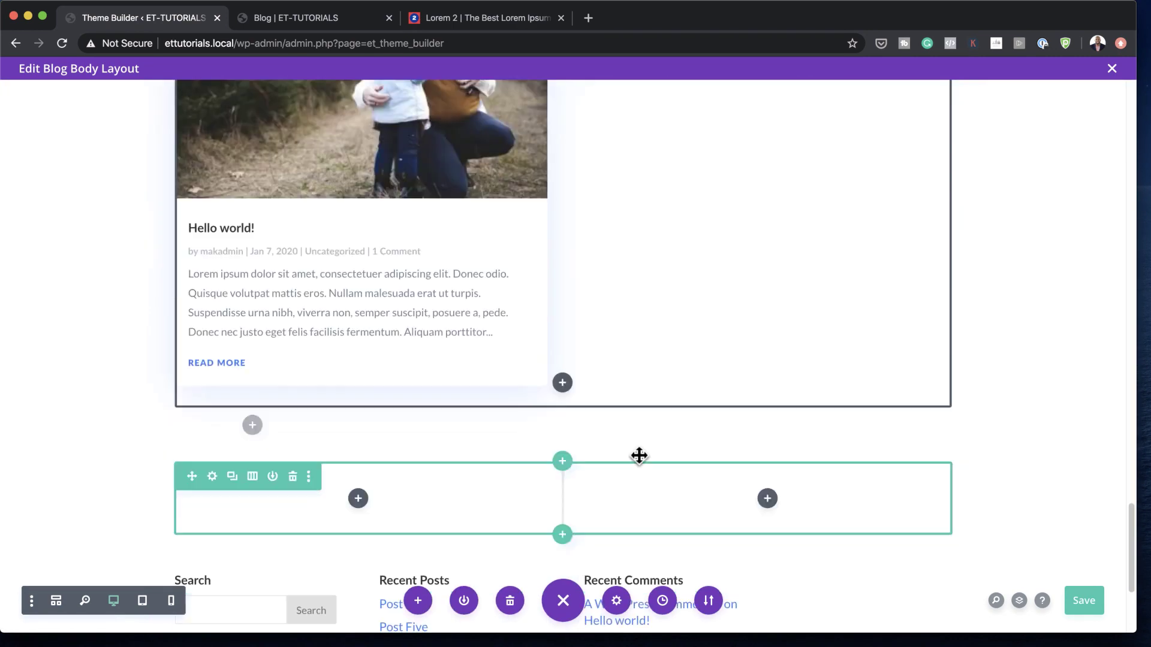
scroll(639, 457, down, 2)
right_click(360, 438)
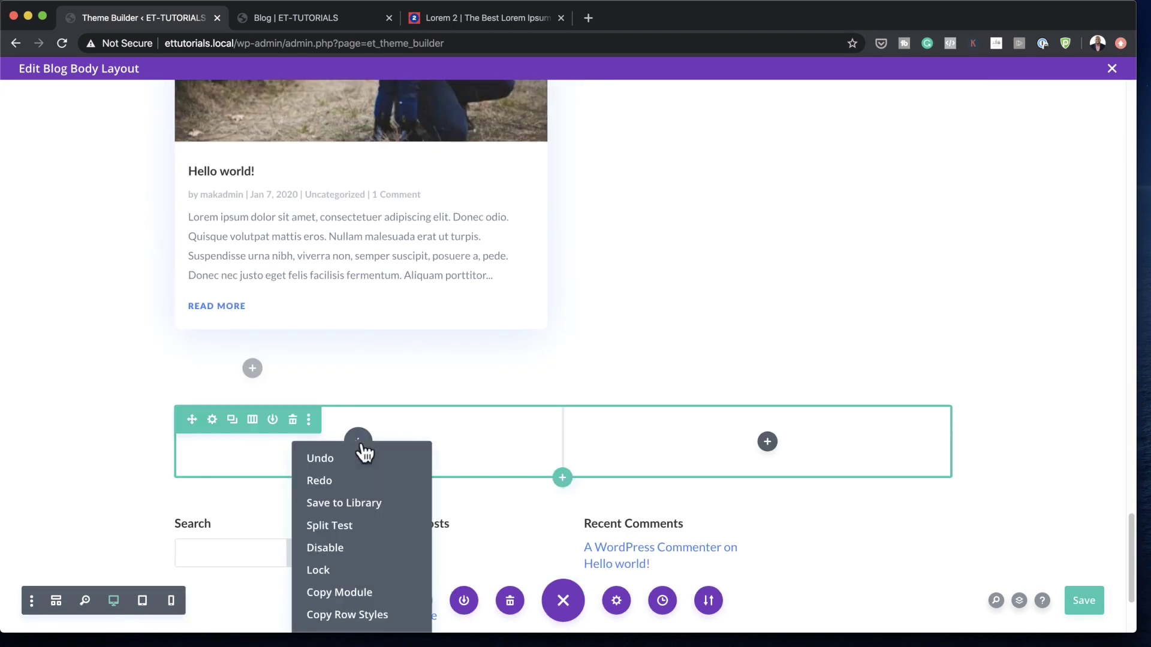
click(380, 555)
scroll(748, 201, down, 4)
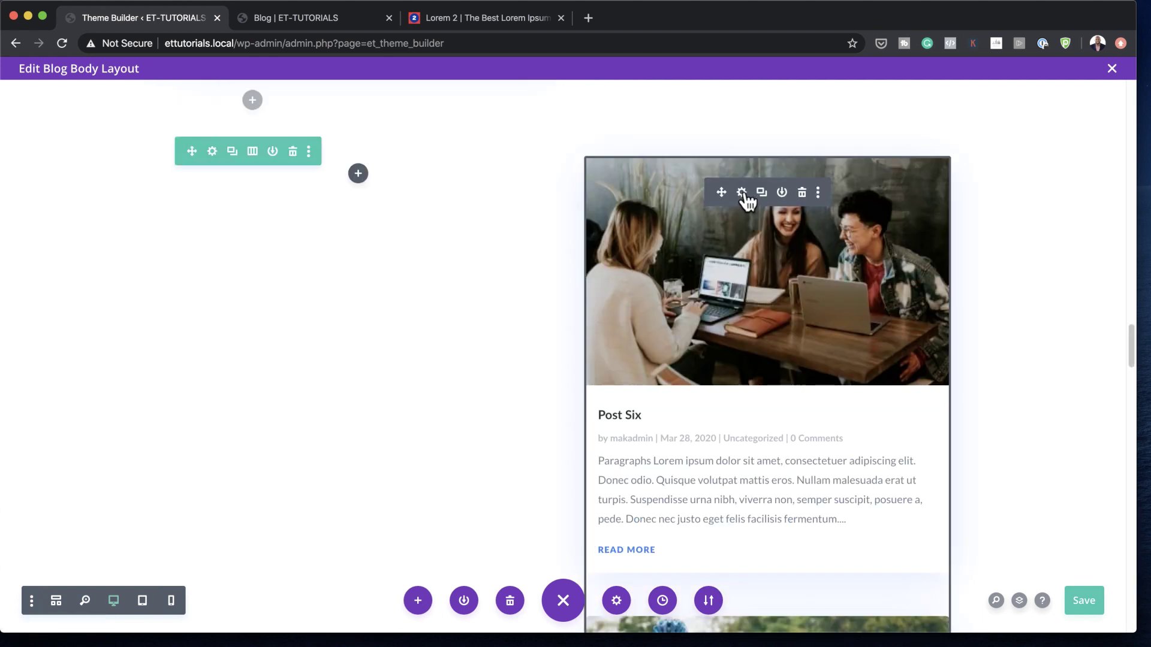
- Set the pasted blog module's post count to 1, turn off its pagination and save the settings
click(742, 193)
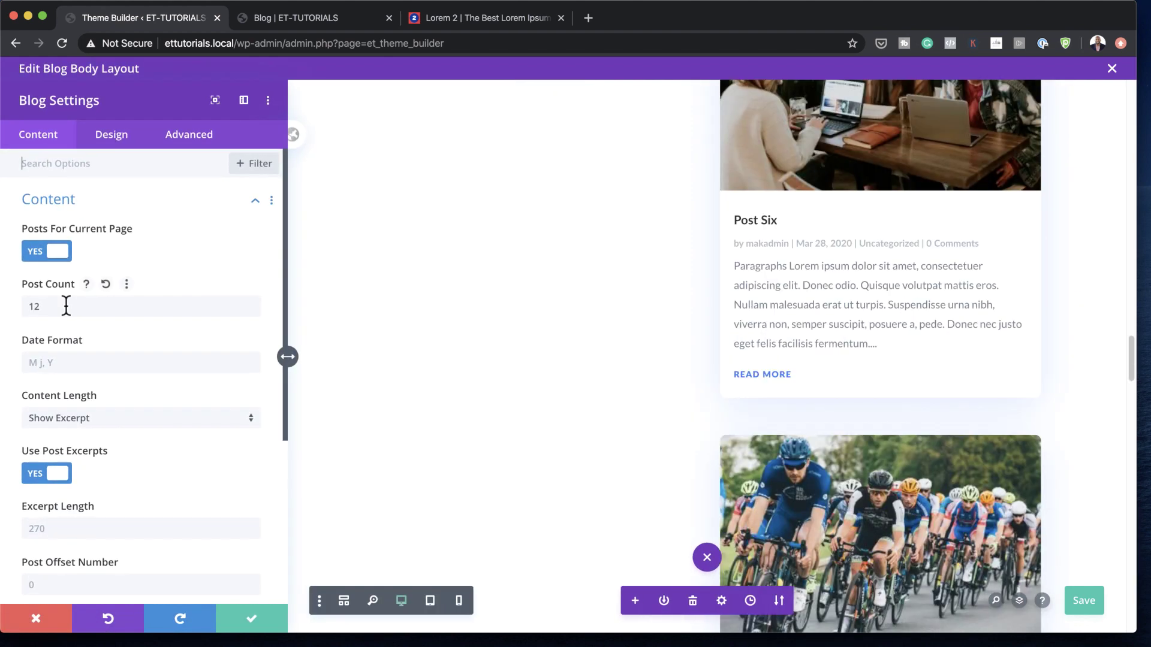
double_click(66, 306)
text(3)
scroll(154, 483, down, 8)
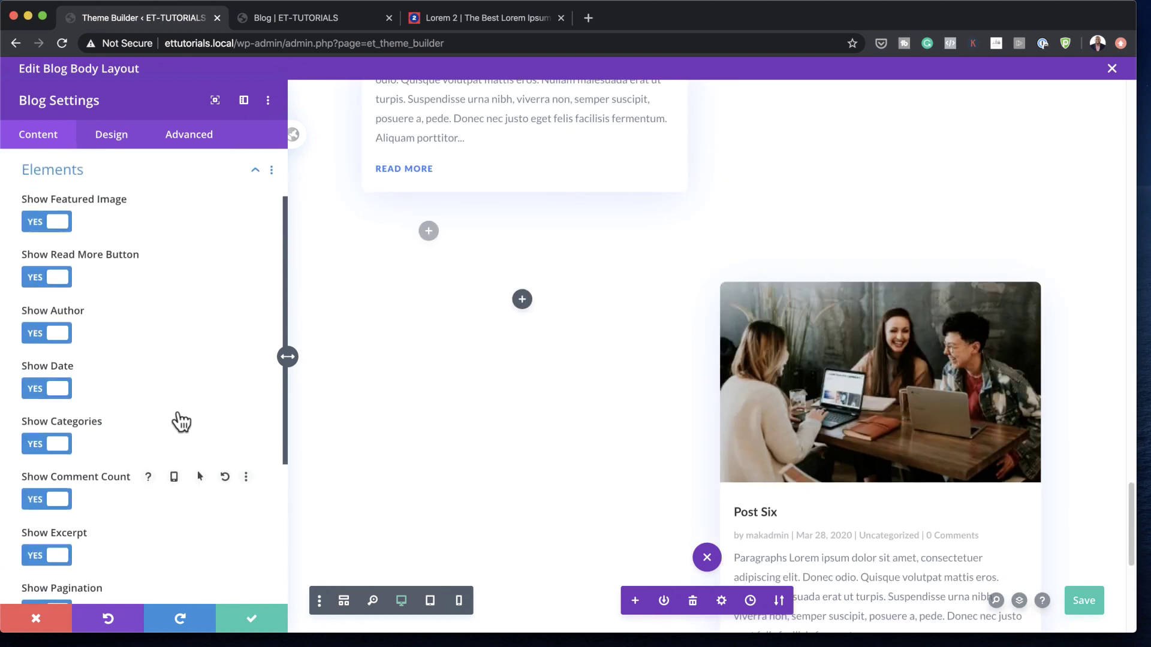
scroll(176, 405, down, 3)
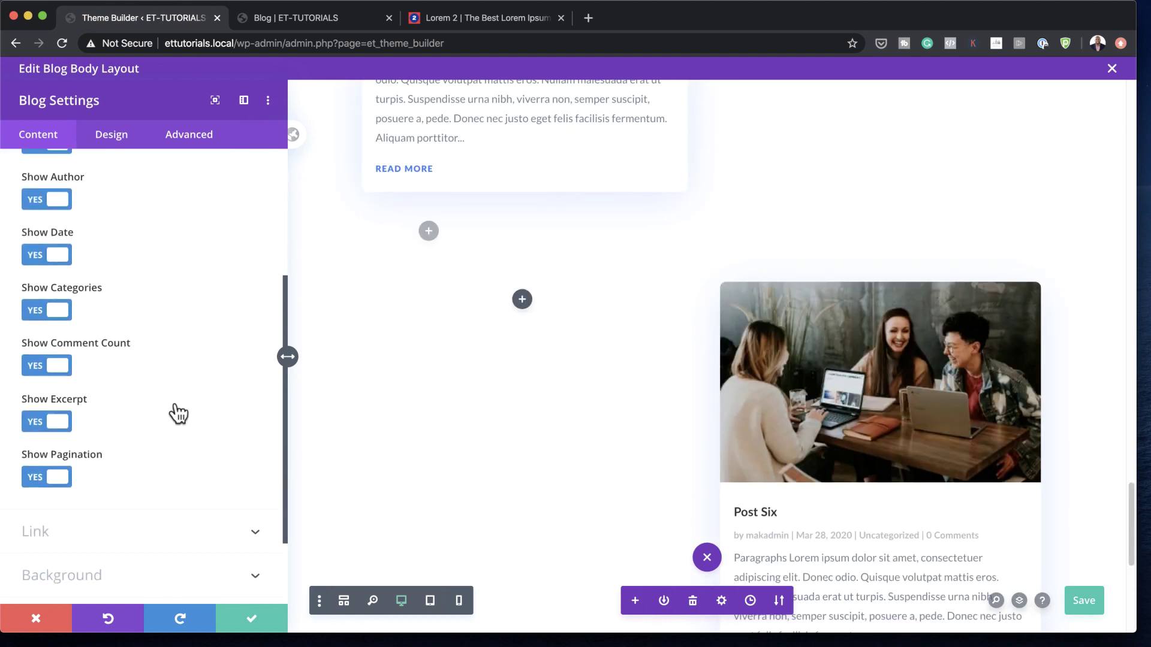
click(38, 479)
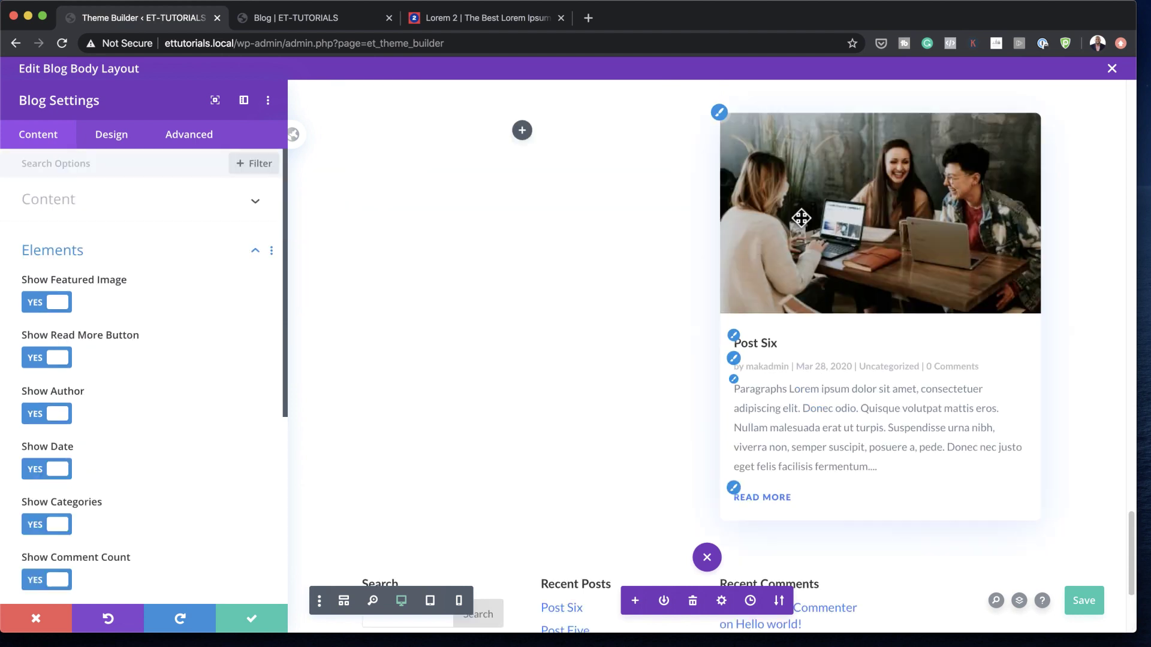
click(257, 621)
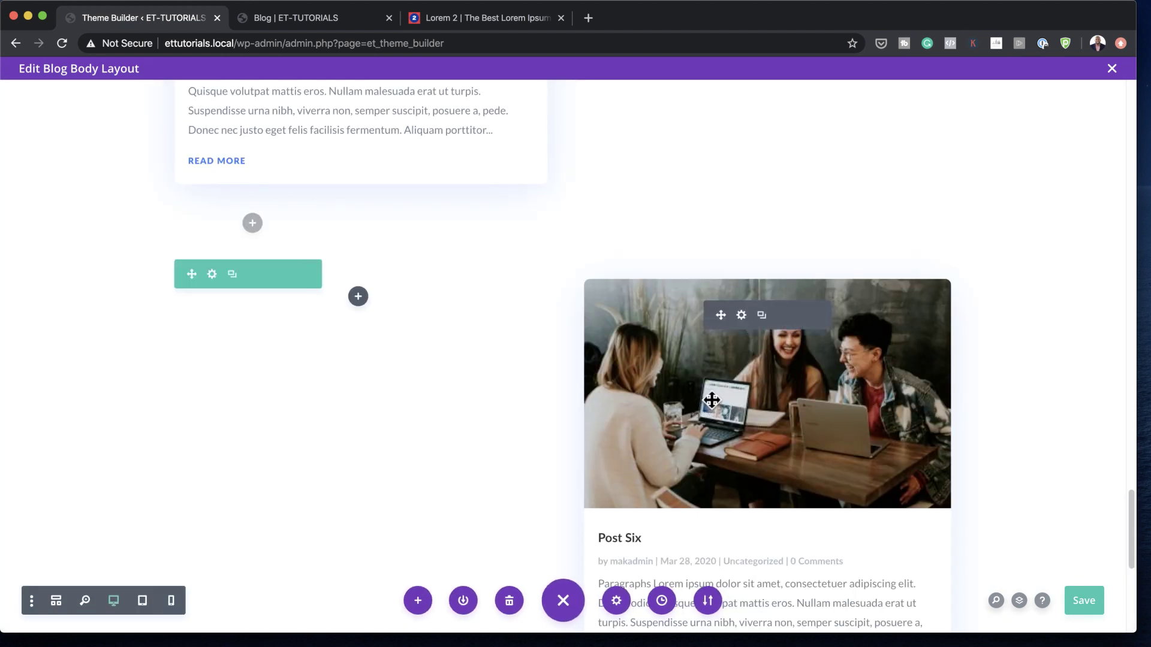
- Duplicate the single-post blog module in the right column, give one copy a post offset number of 1 and save it
scroll(719, 389, down, 4)
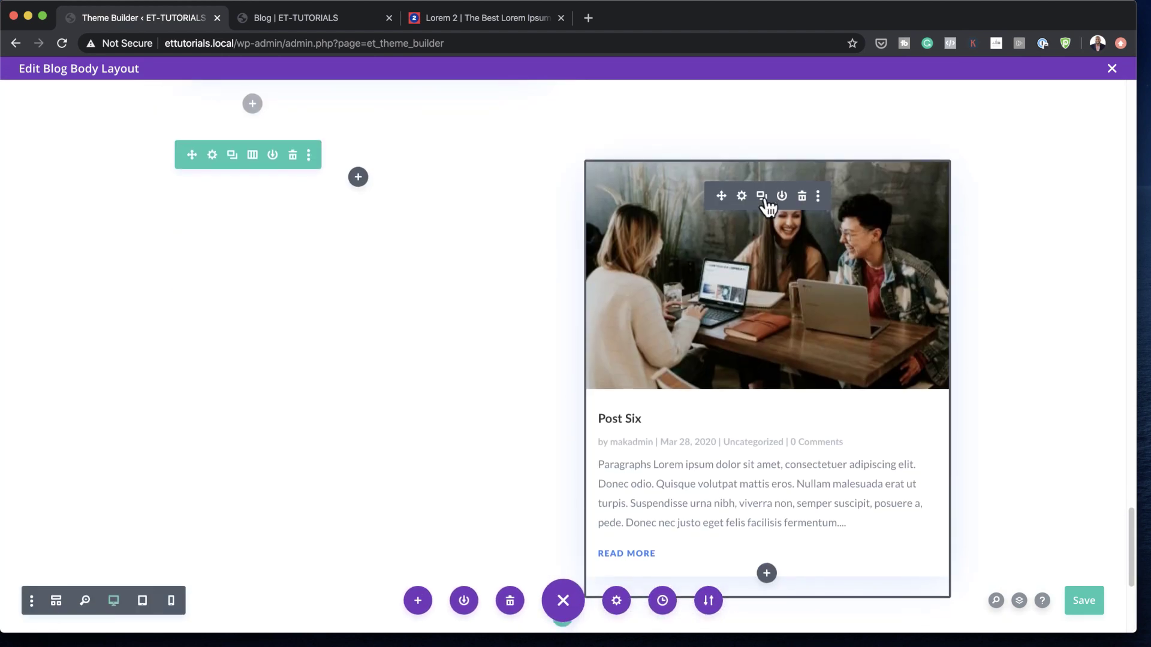
click(761, 196)
scroll(749, 420, down, 4)
click(741, 404)
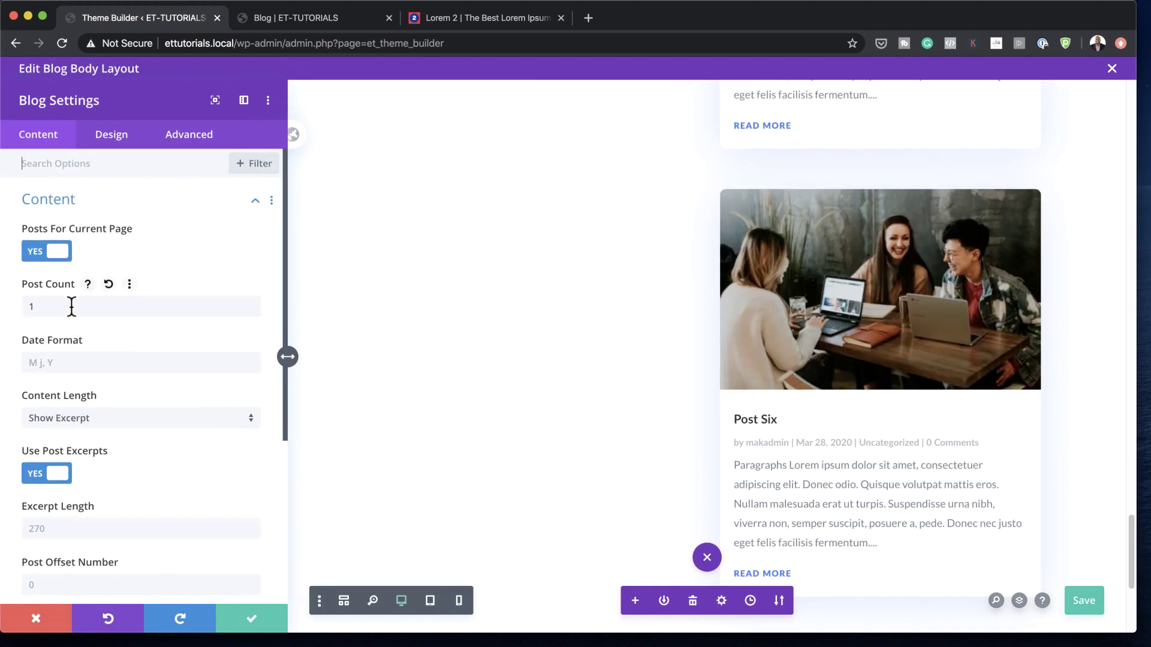
scroll(131, 476, down, 2)
click(48, 507)
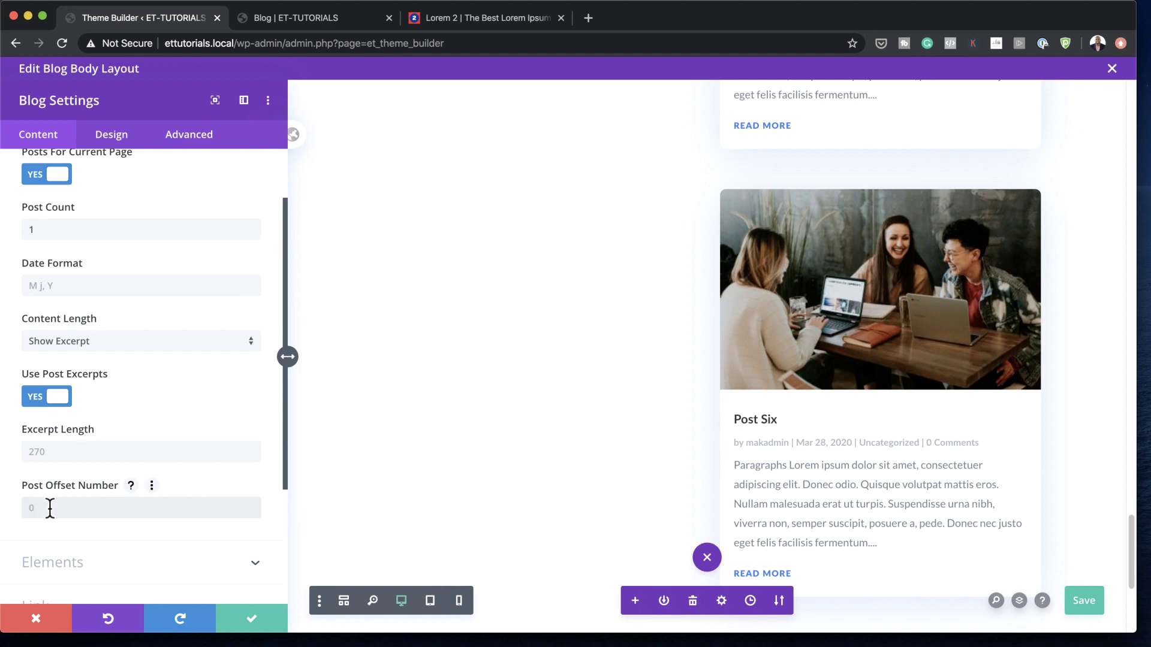
text(1)
click(252, 618)
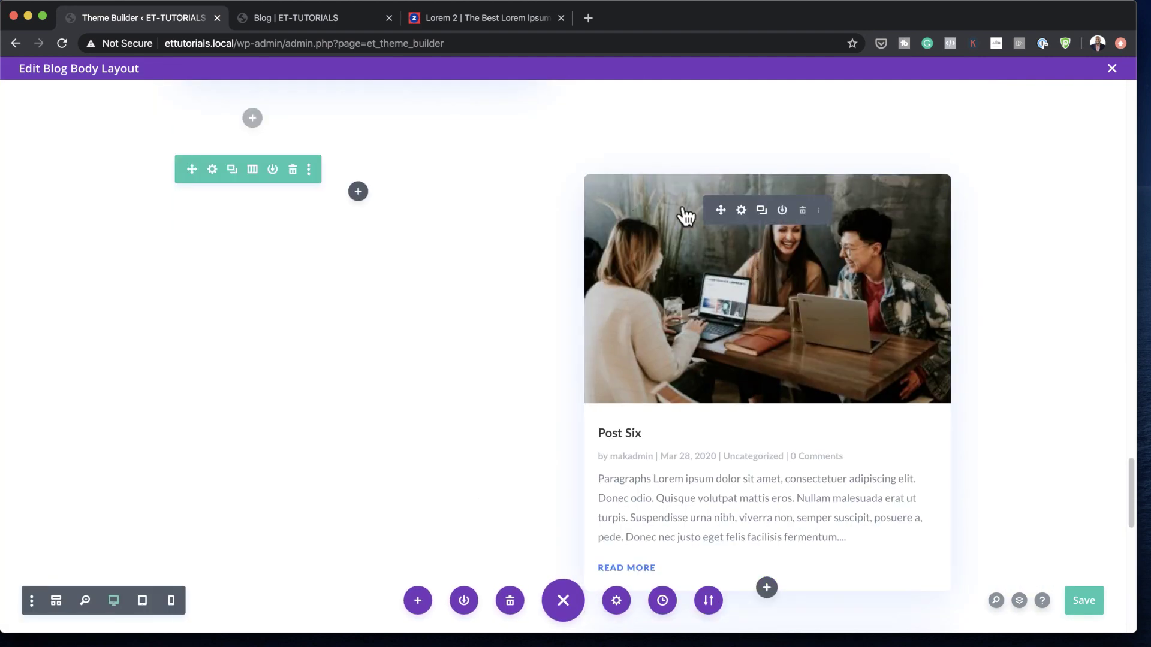
- Move the Post Six and Post Five blog modules to the left column and place a copy of the Post Six module in the right column
drag(723, 210, 644, 259)
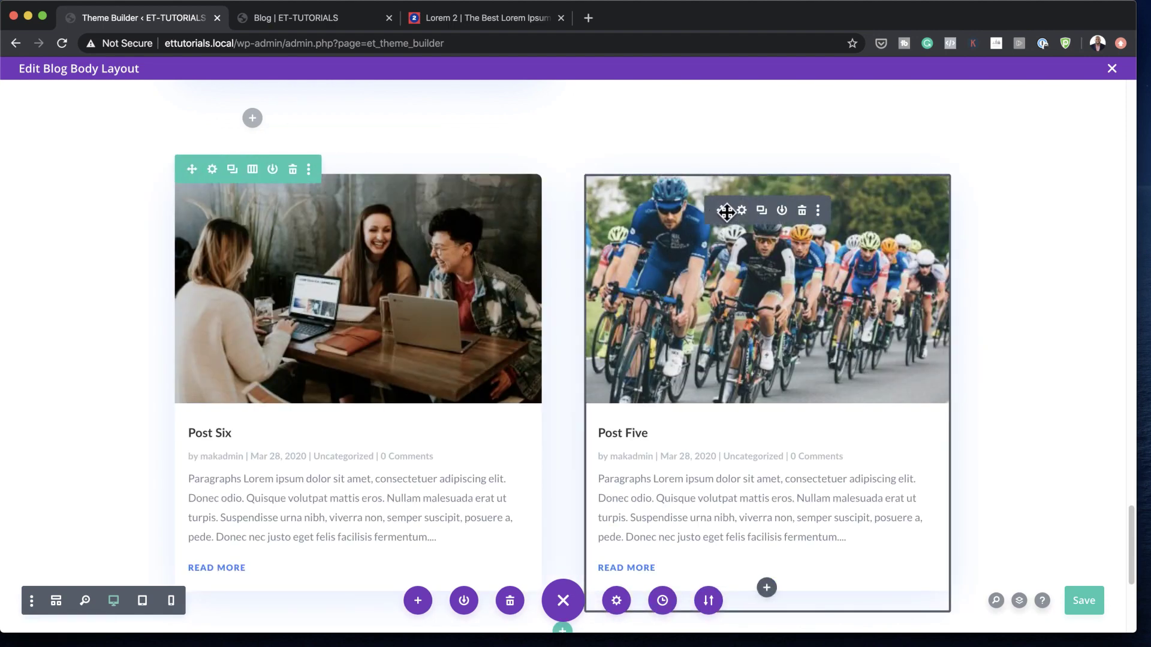
drag(722, 209, 283, 186)
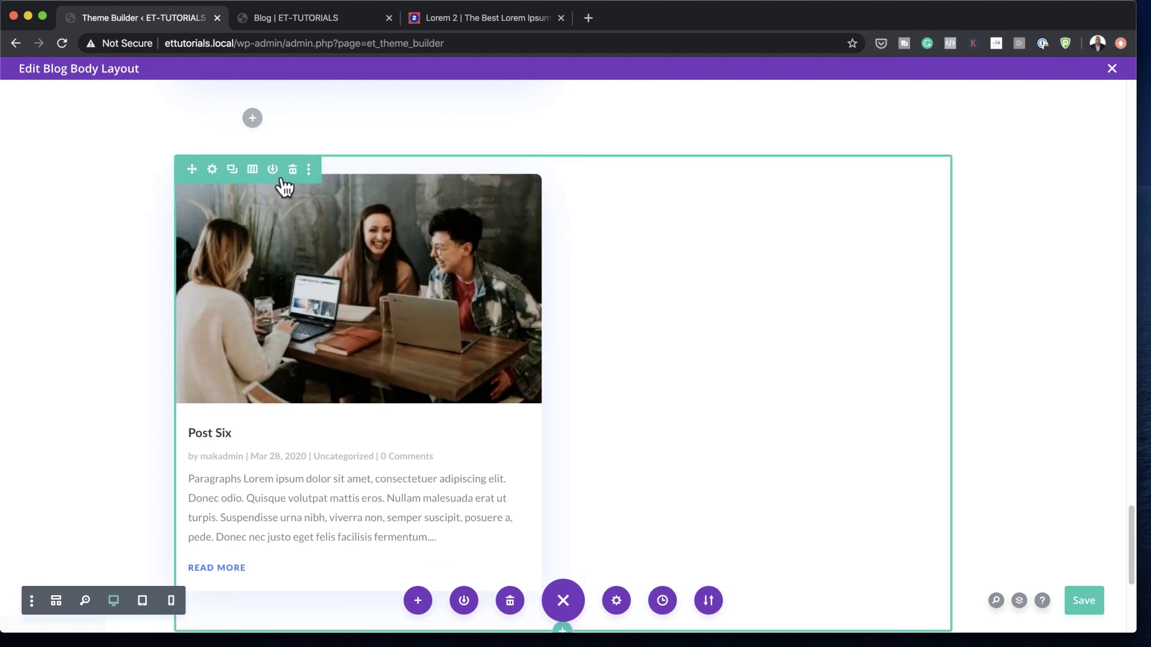
scroll(597, 385, down, 5)
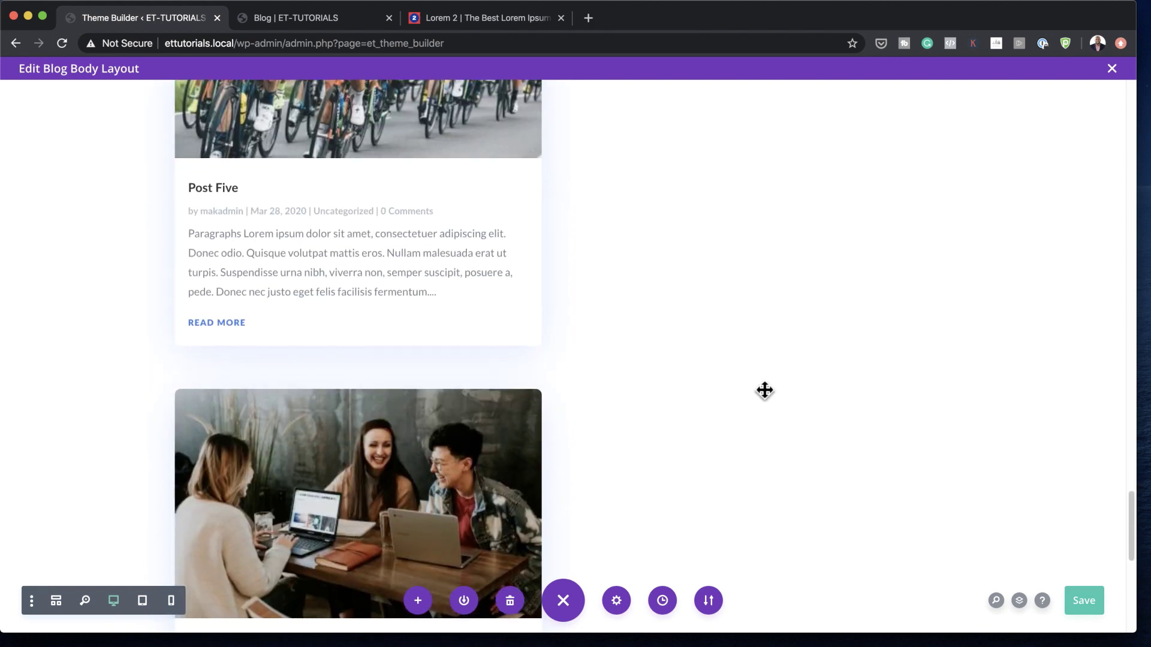
scroll(765, 391, up, 5)
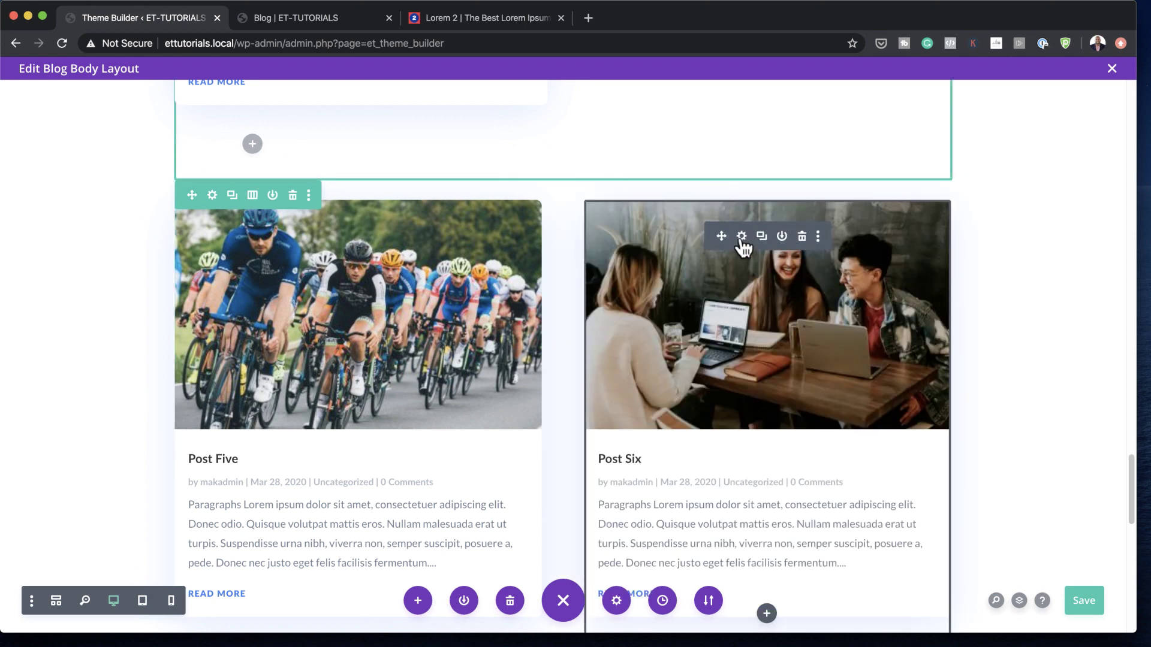
- Turn off the featured image for the Post Six blog module in the right column
click(742, 235)
scroll(195, 497, down, 5)
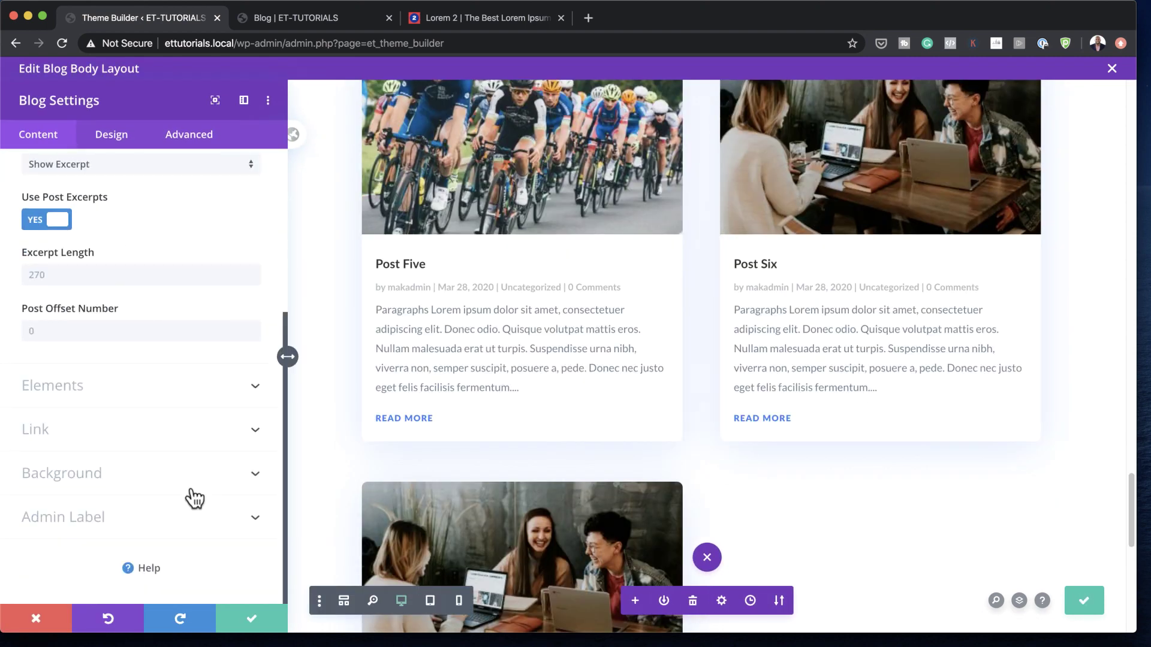
scroll(191, 485, up, 5)
scroll(171, 383, down, 5)
click(67, 390)
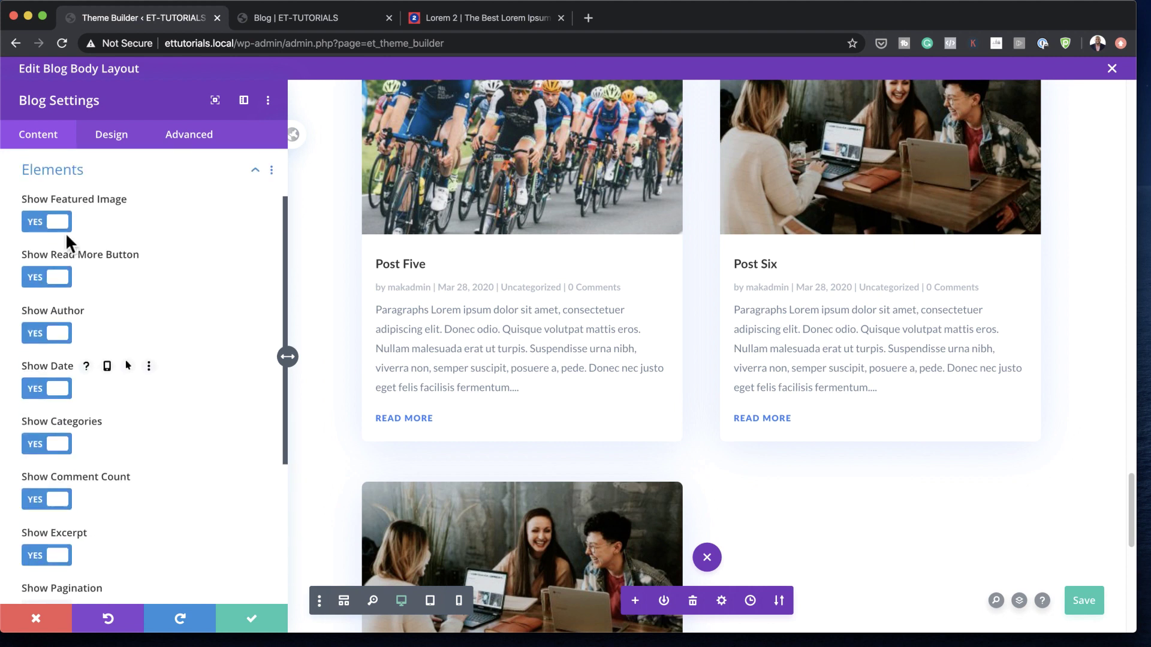
click(36, 222)
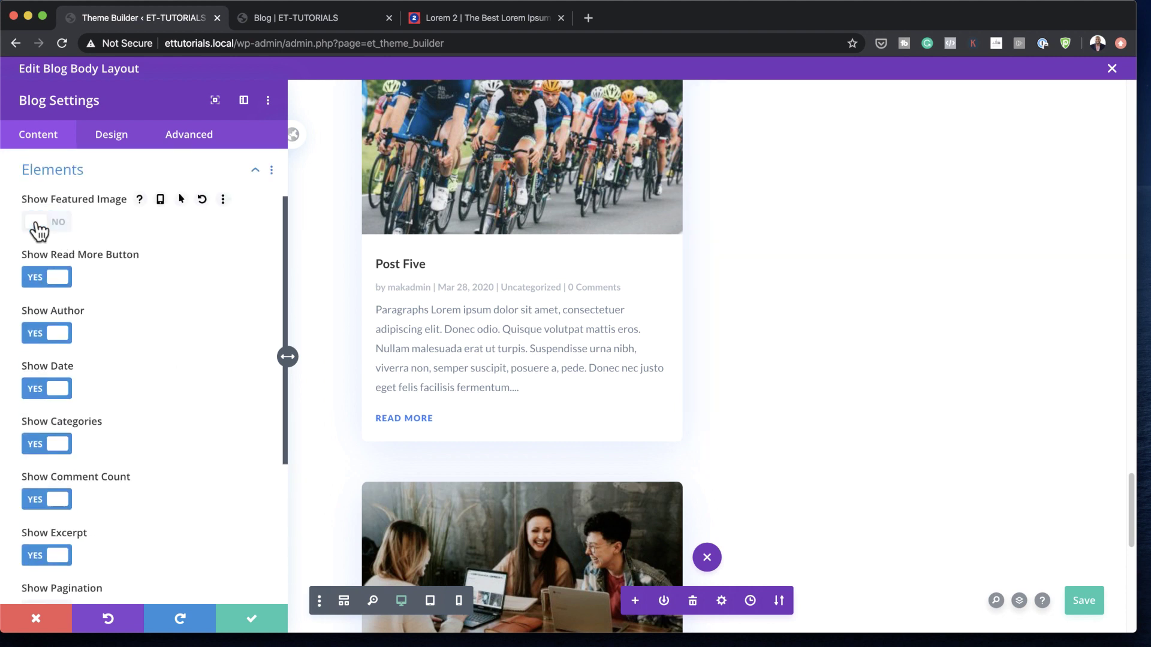
scroll(160, 469, down, 3)
scroll(159, 467, up, 5)
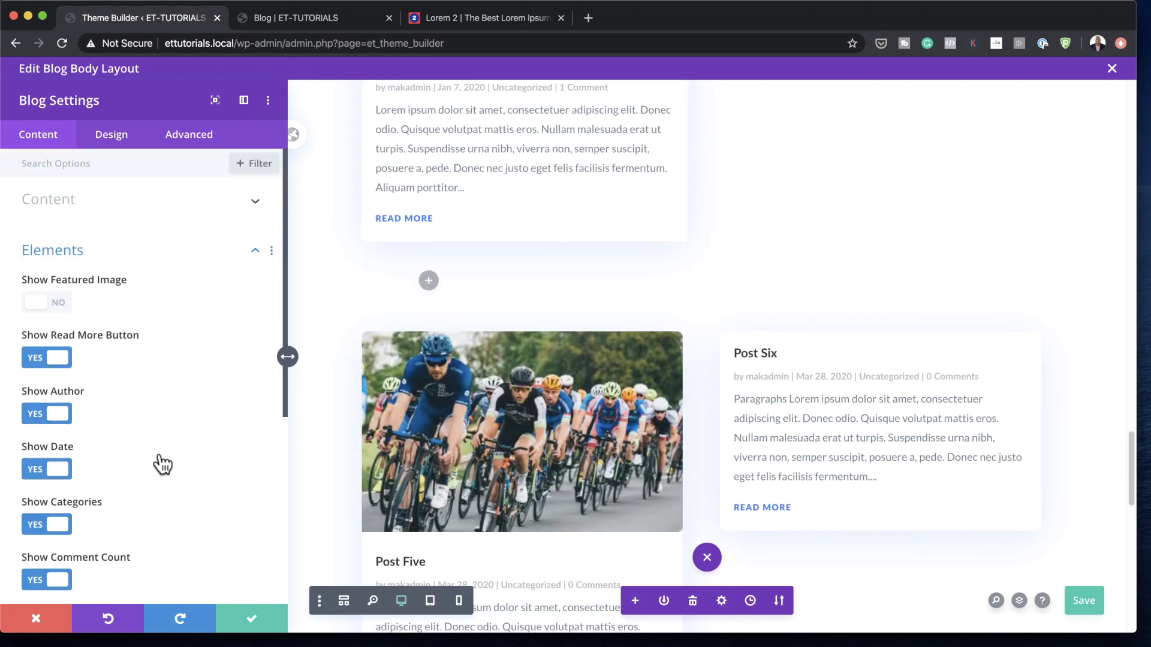
- Set the right-column blog module's post offset number to 1 and turn off Use Post Excerpts
click(77, 202)
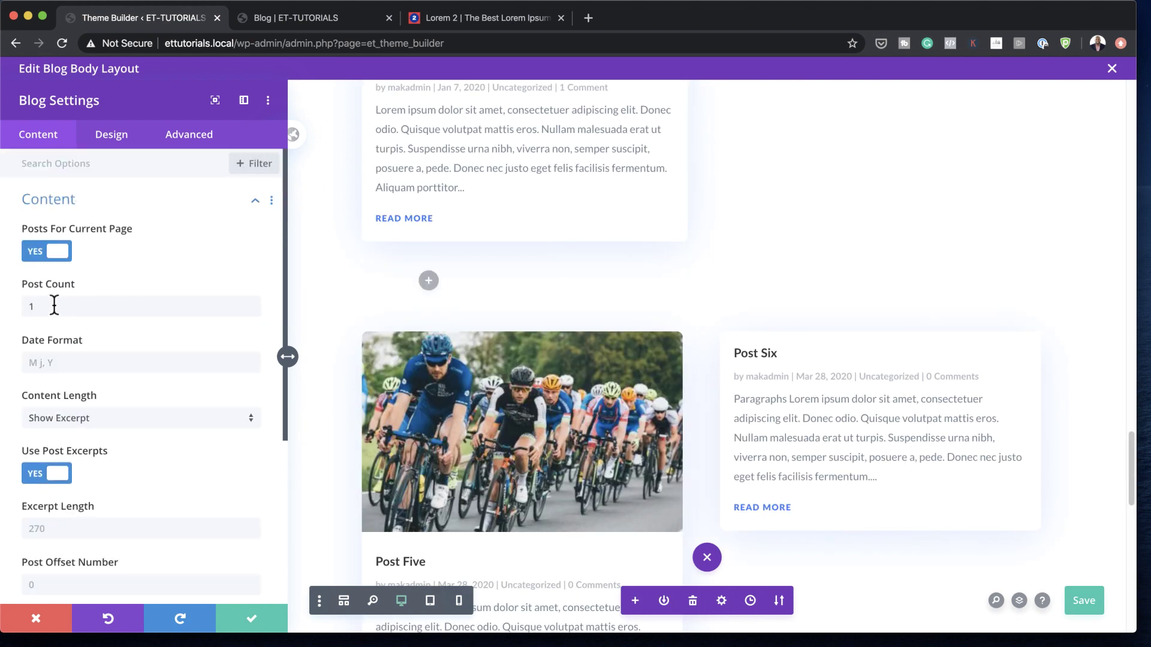
scroll(54, 480, down, 2)
click(57, 511)
text(1)
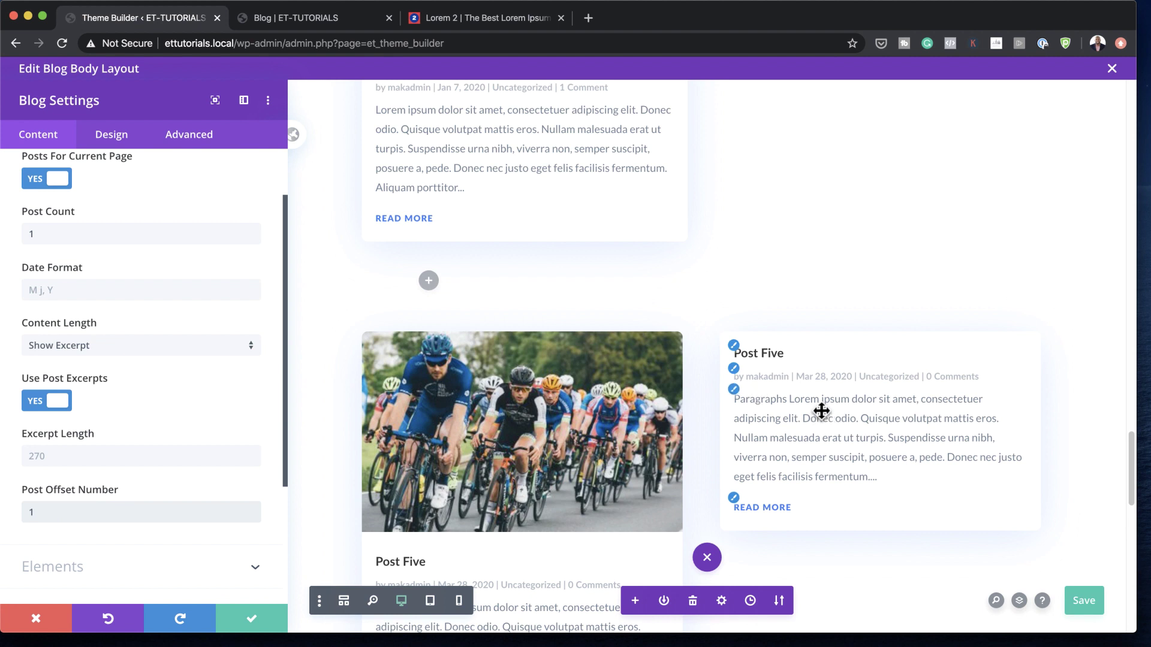
click(40, 399)
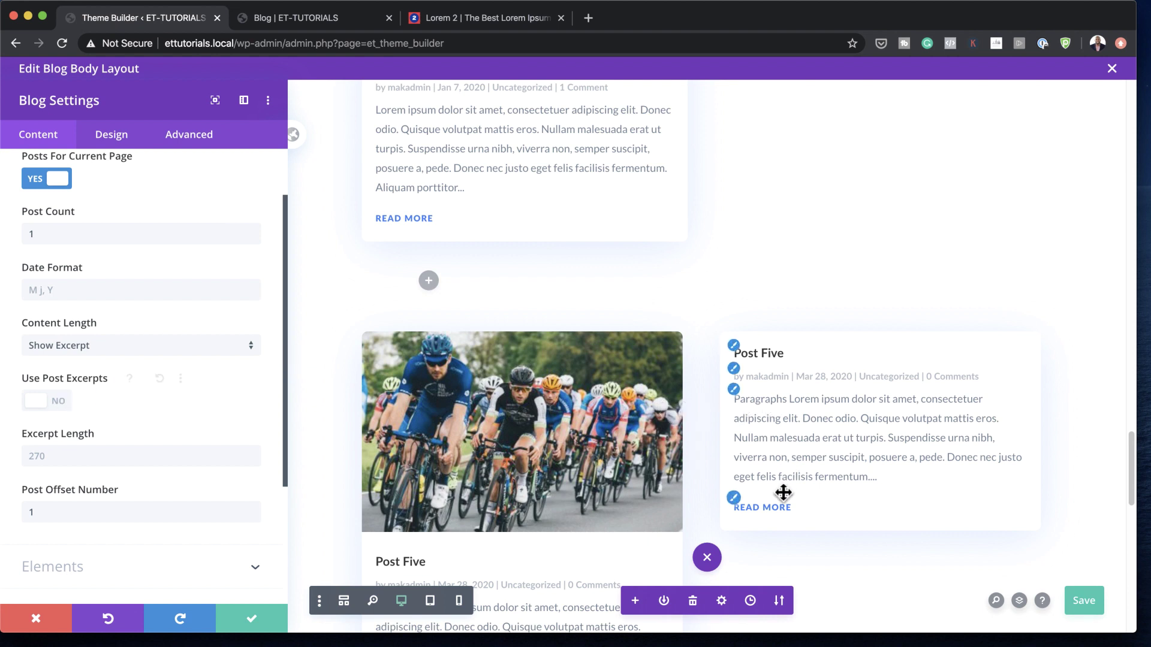
- Hide the excerpt and comment count in the right-column blog module and save its settings
click(192, 566)
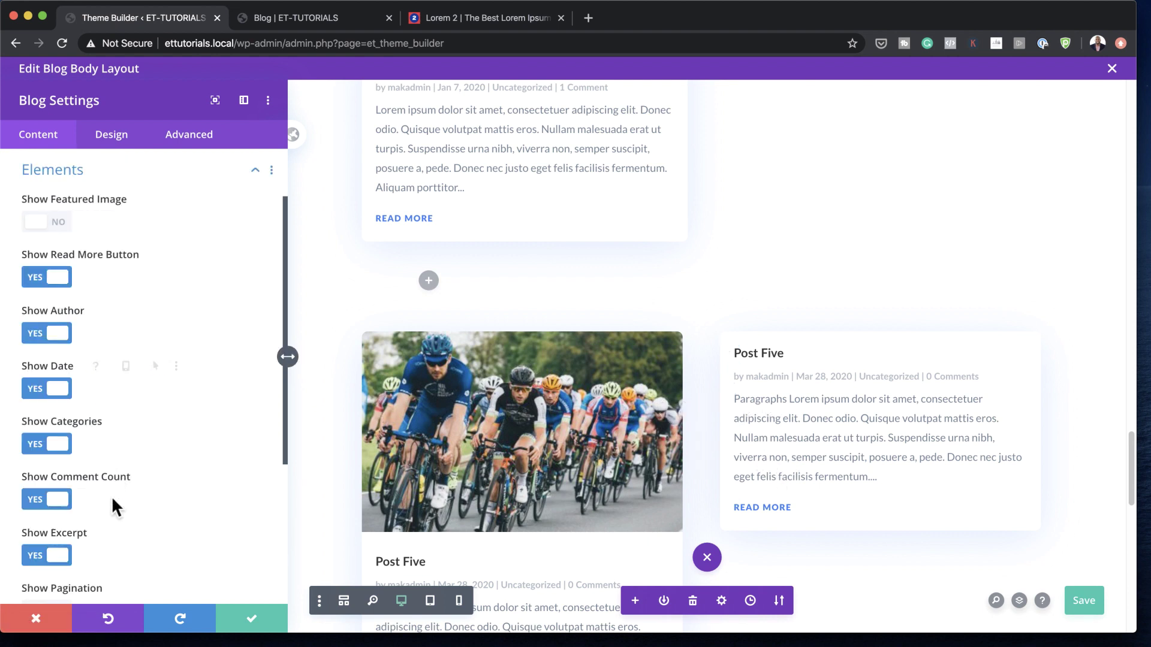
scroll(35, 534, down, 1)
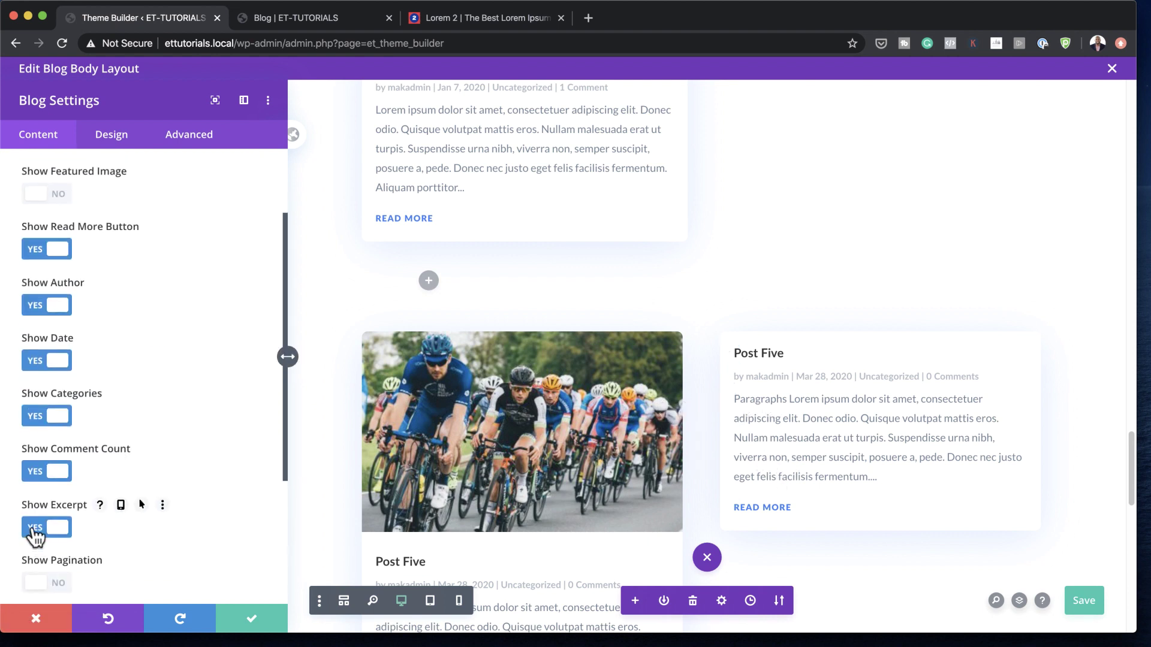
click(36, 536)
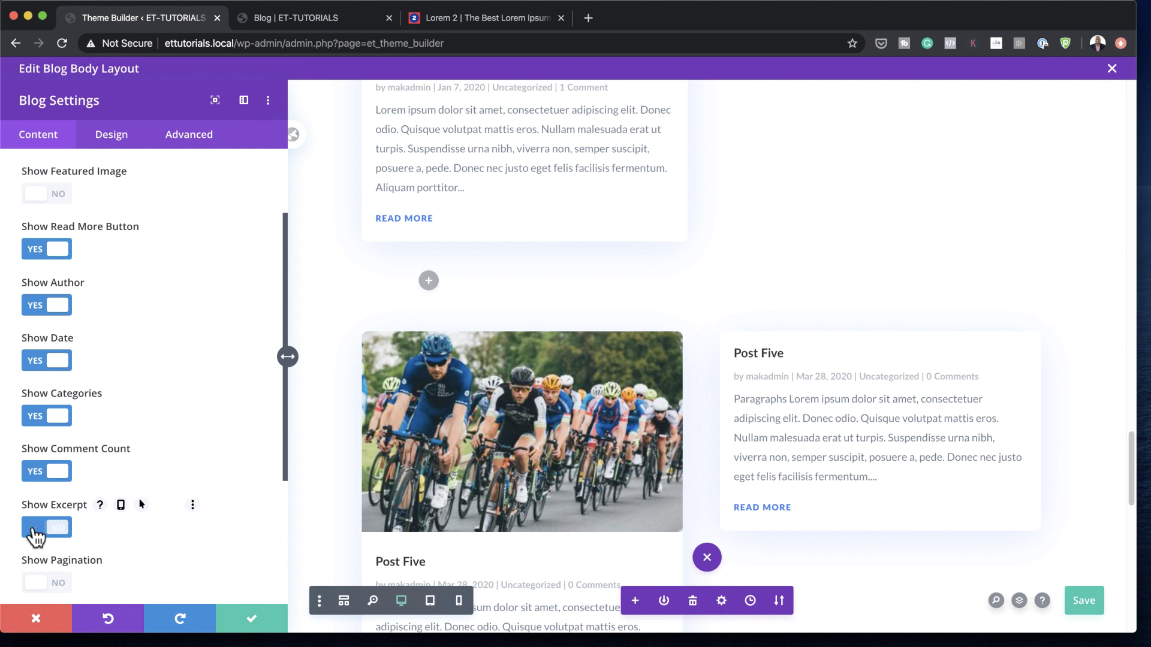
click(42, 472)
scroll(3, 554, down, 2)
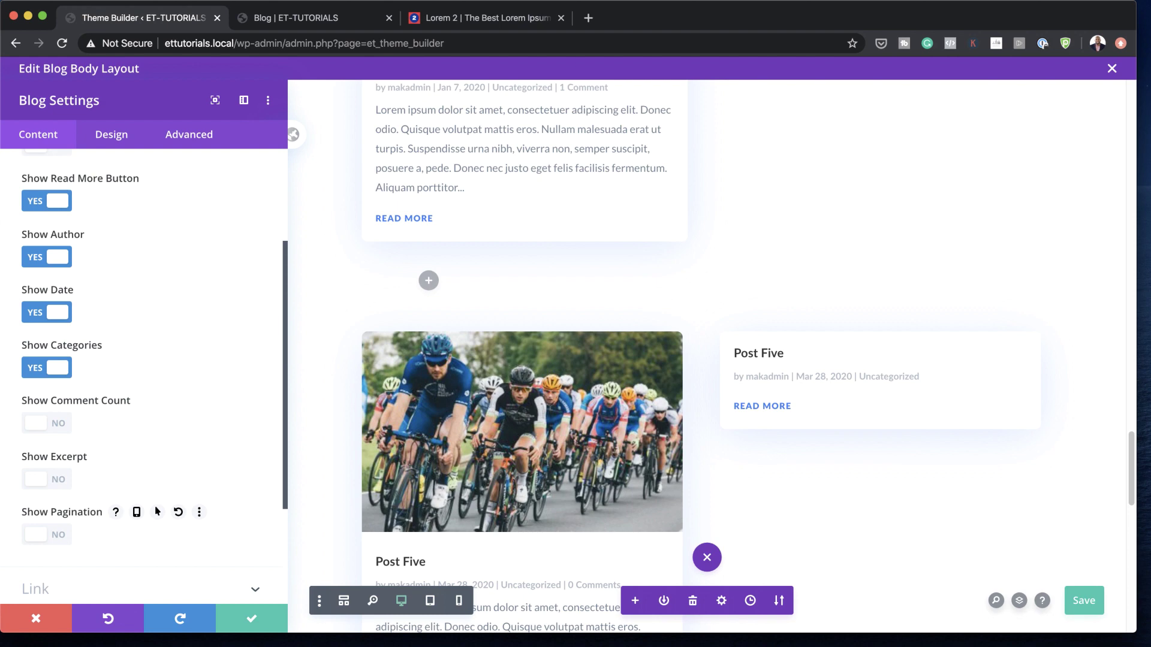
click(253, 620)
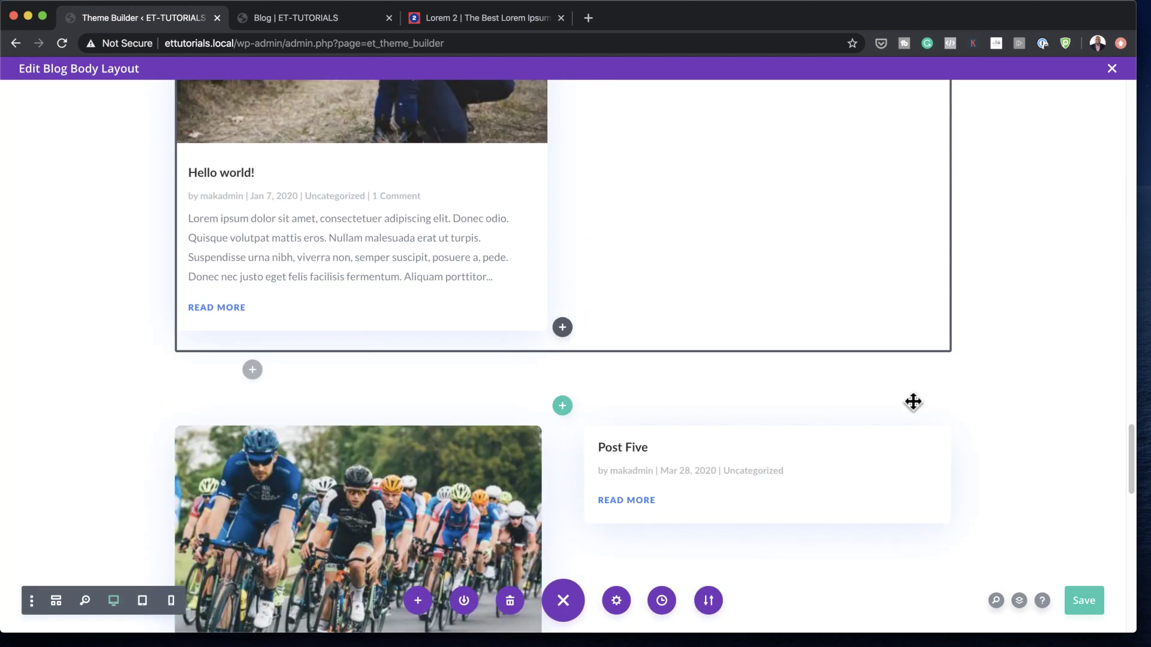
- Duplicate the compact right-column blog module twice, set the middle one's post offset number to 2 and save it
scroll(913, 402, down, 3)
click(761, 322)
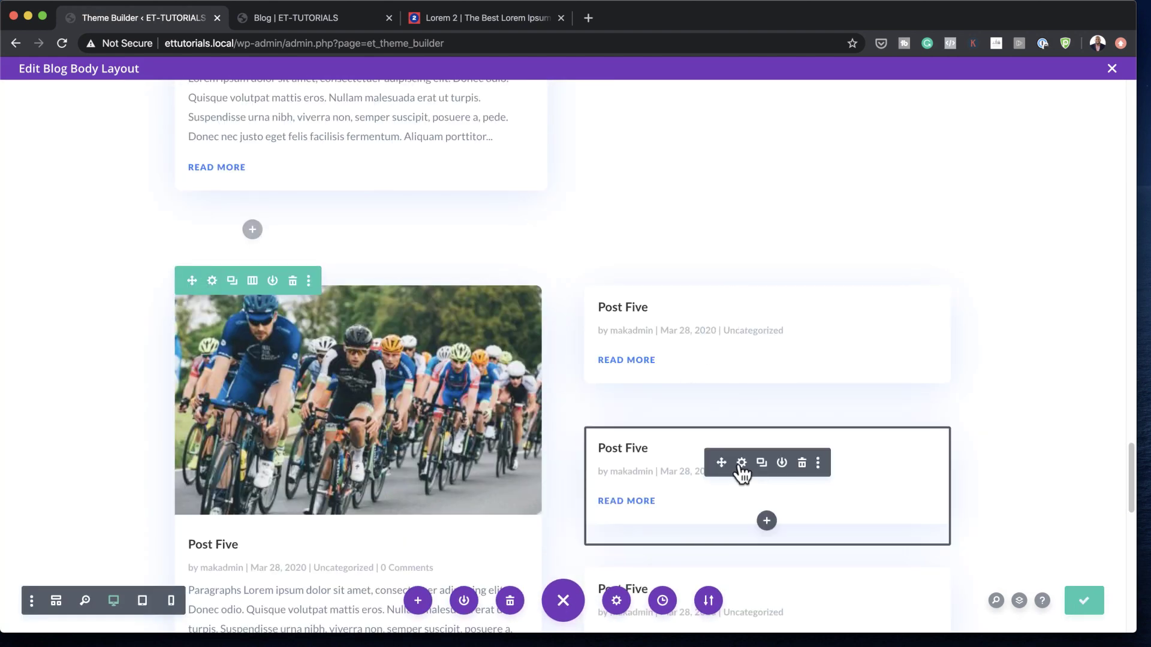
click(742, 463)
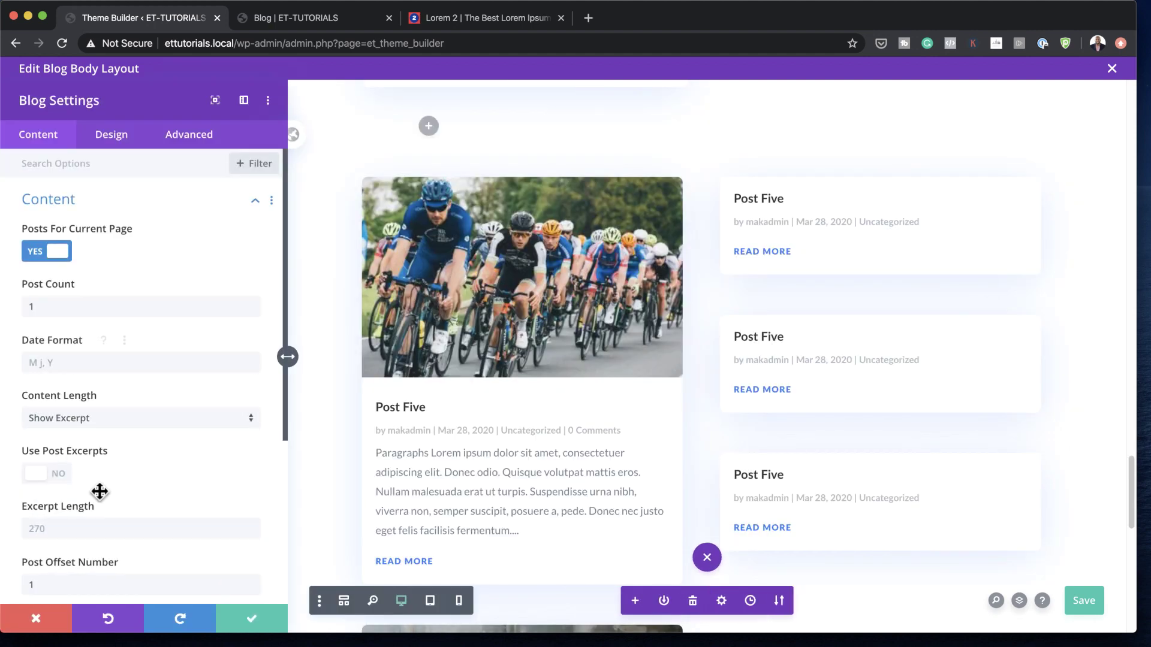
scroll(99, 487, down, 2)
drag(39, 473, 25, 472)
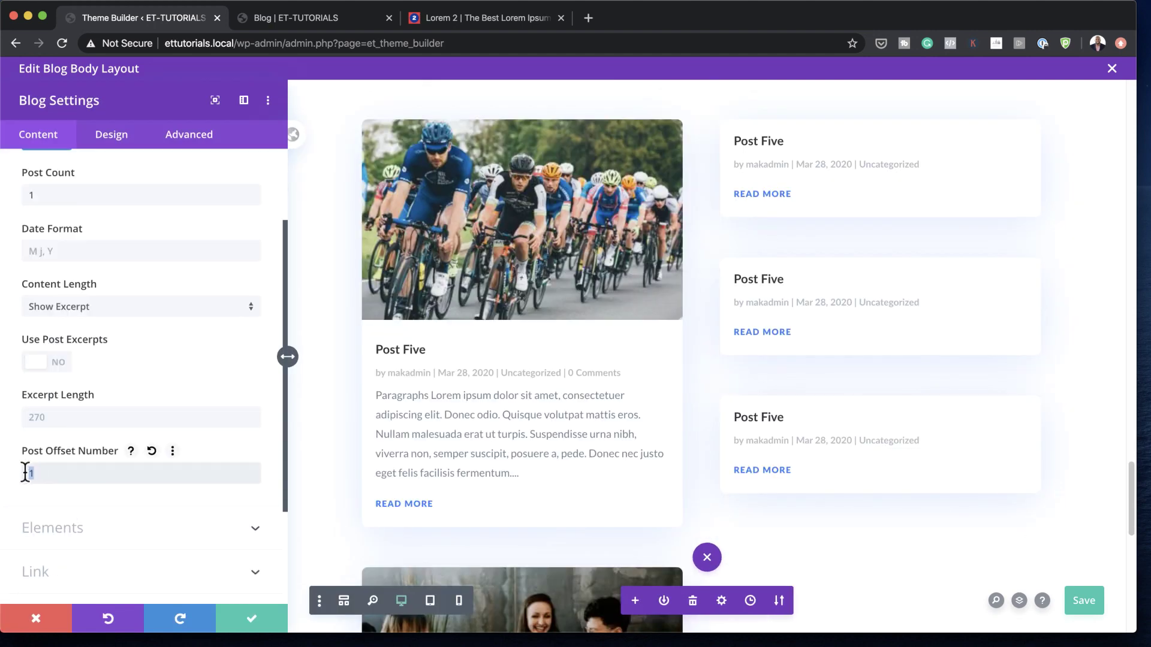
text(2)
click(252, 619)
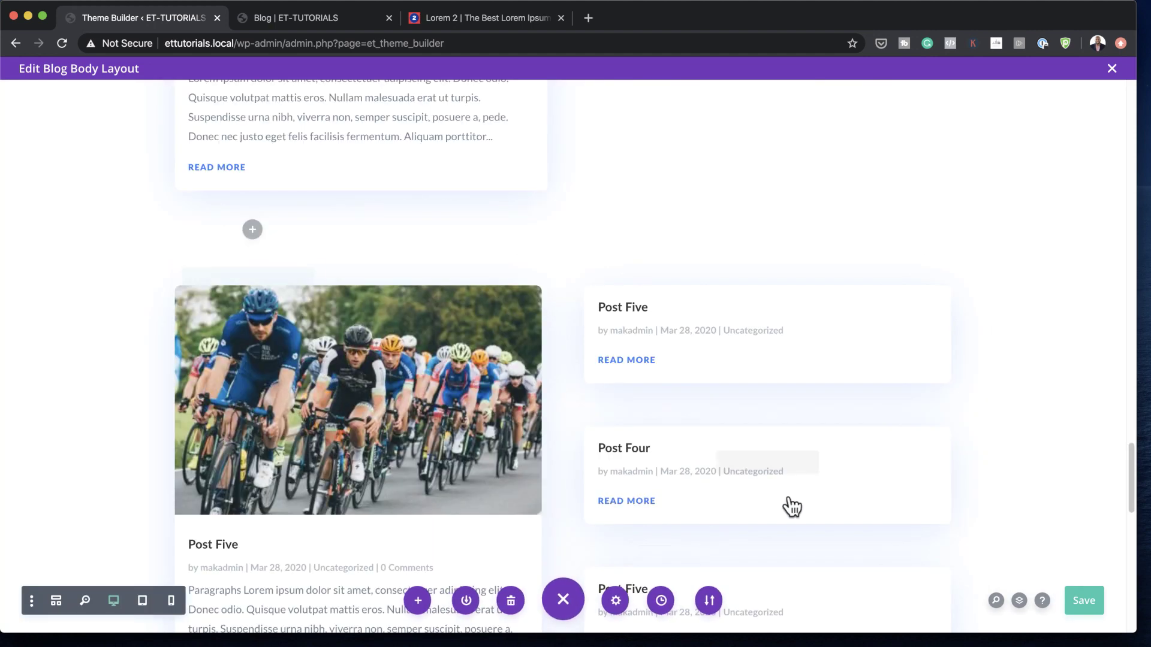
- Change the post offset of the third compact blog module in the right column so it shows Post Three, and save it
scroll(791, 495, down, 2)
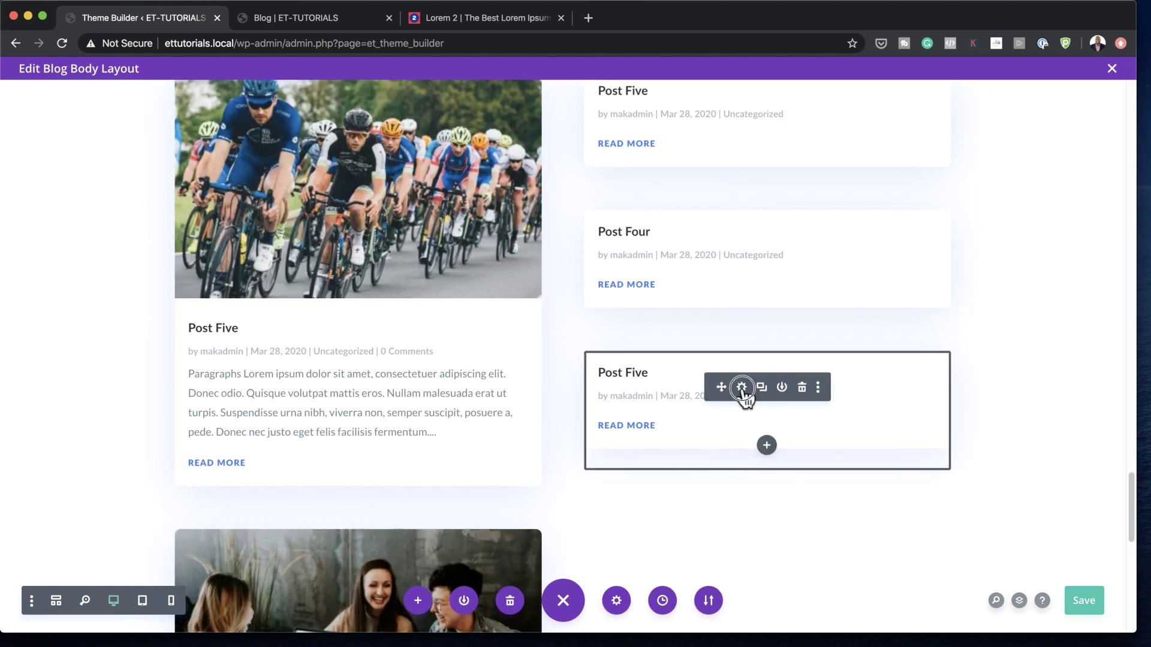
click(742, 385)
click(252, 618)
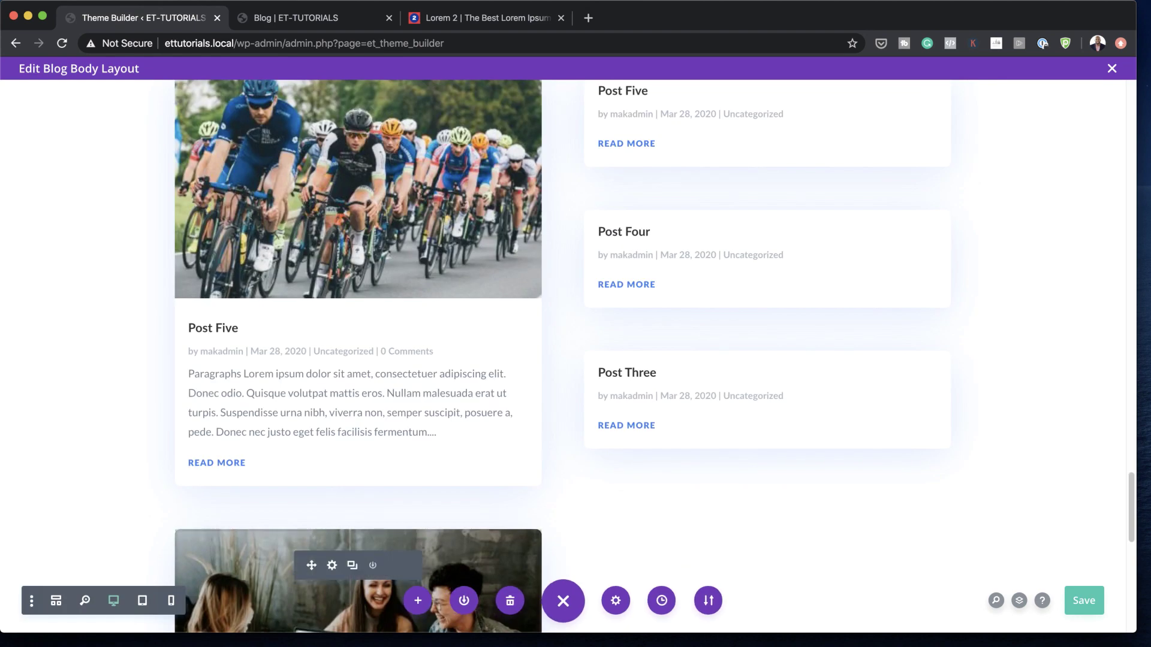
- Check the content settings of the first compact blog module in the right column, including its post offset number
drag(673, 102, 770, 214)
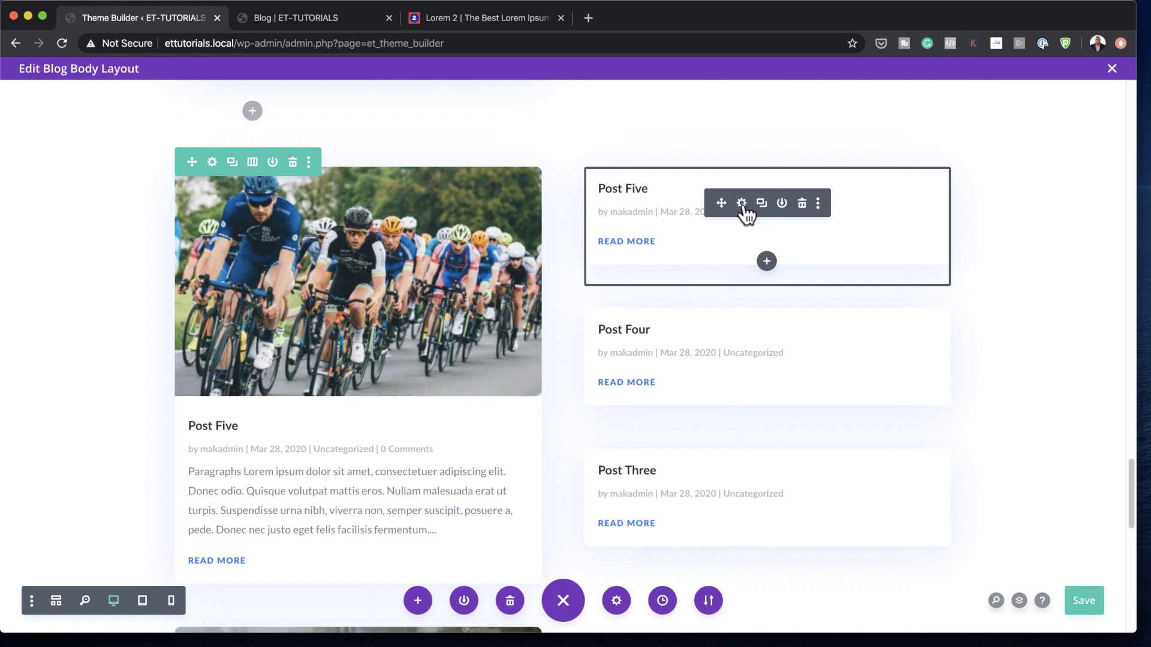
click(742, 204)
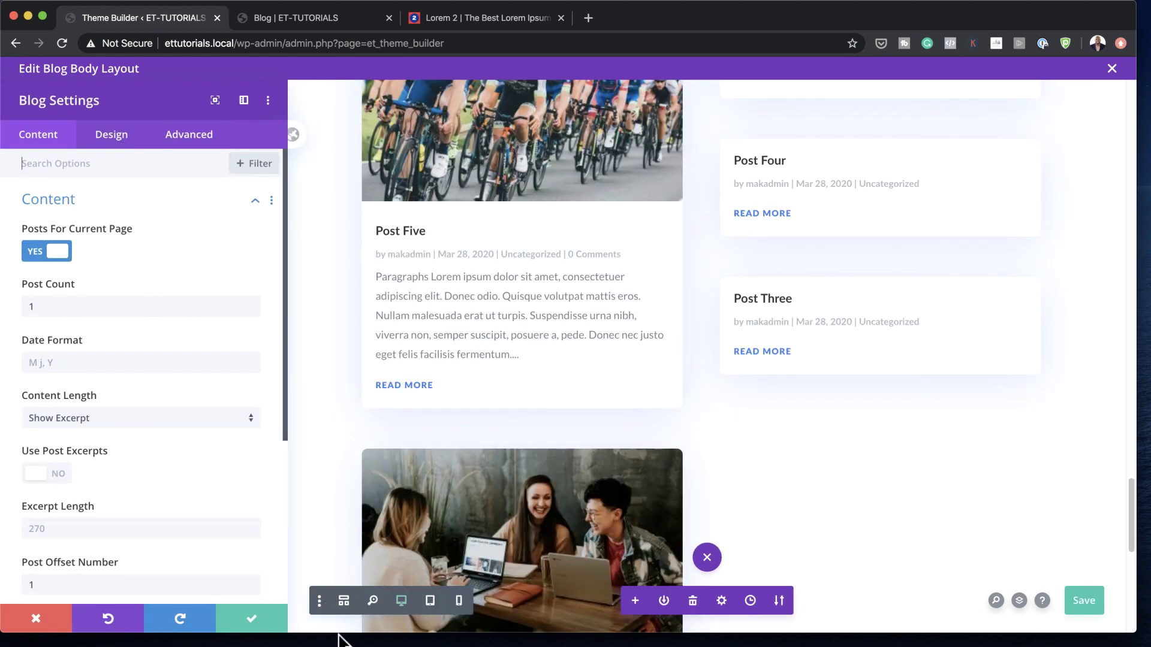
click(250, 625)
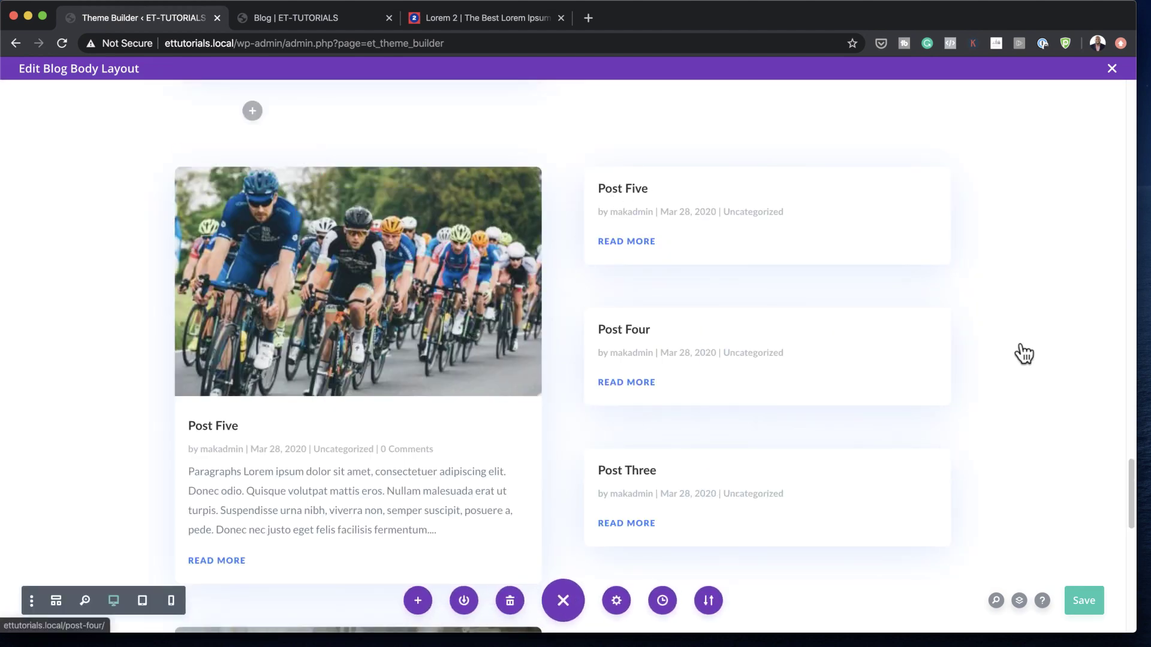
- Delete the extra blog module below the Post Five featured post in the left column
scroll(909, 454, down, 3)
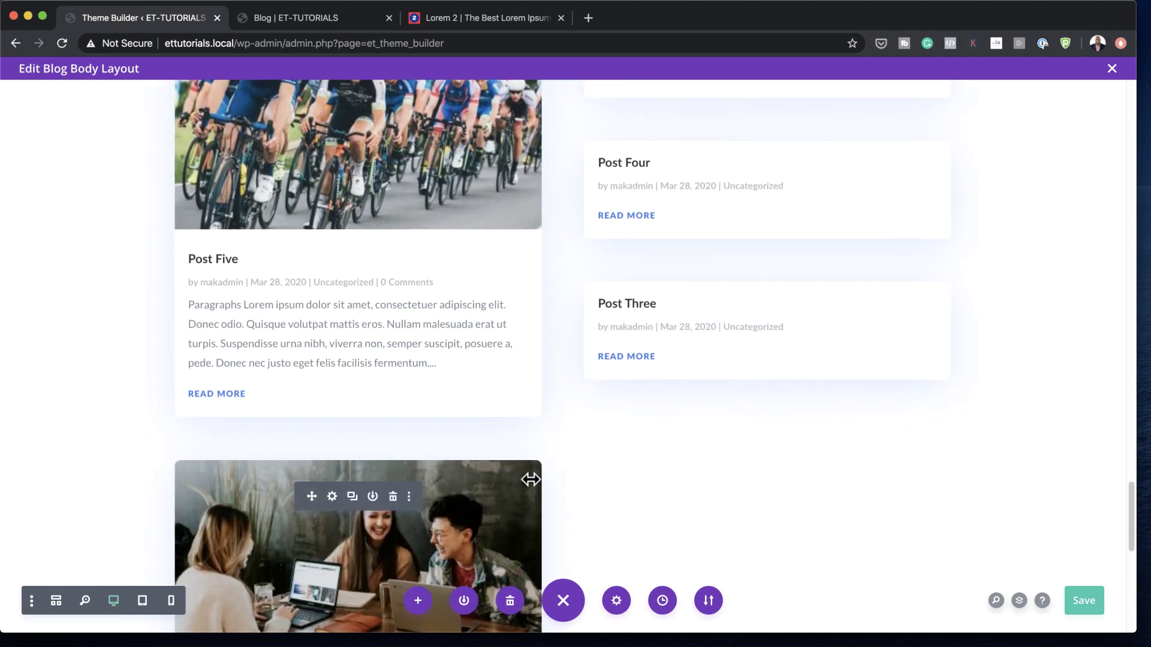
click(393, 497)
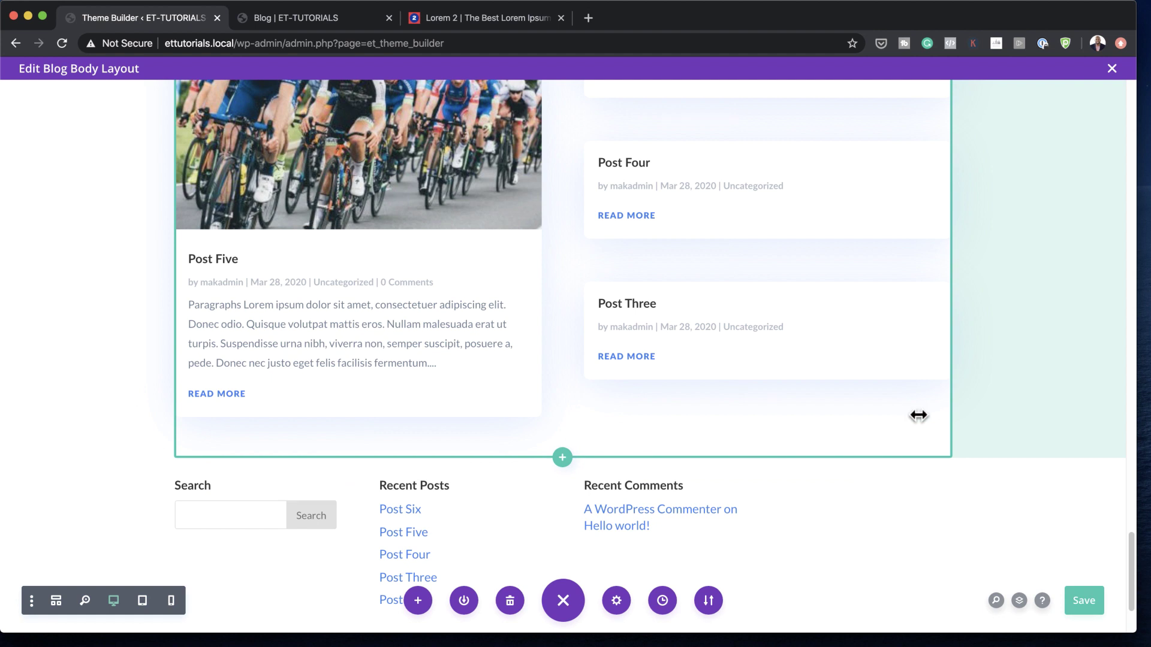
- Insert a single-column row below the two-column row and add a Blog module to it
click(562, 457)
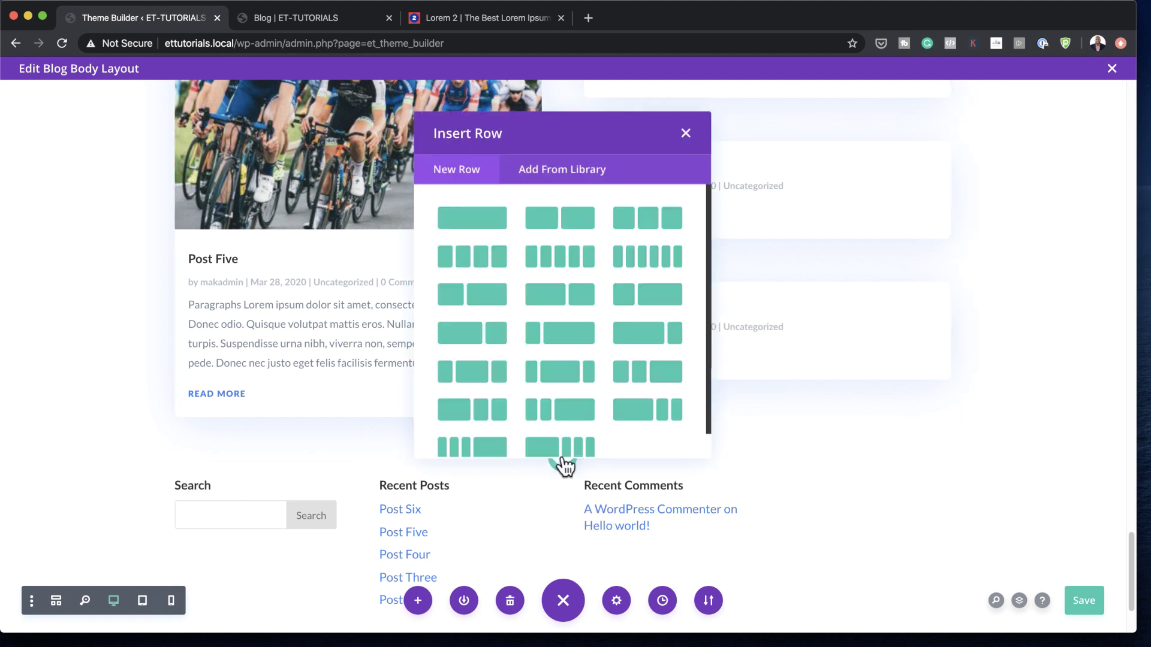
click(483, 225)
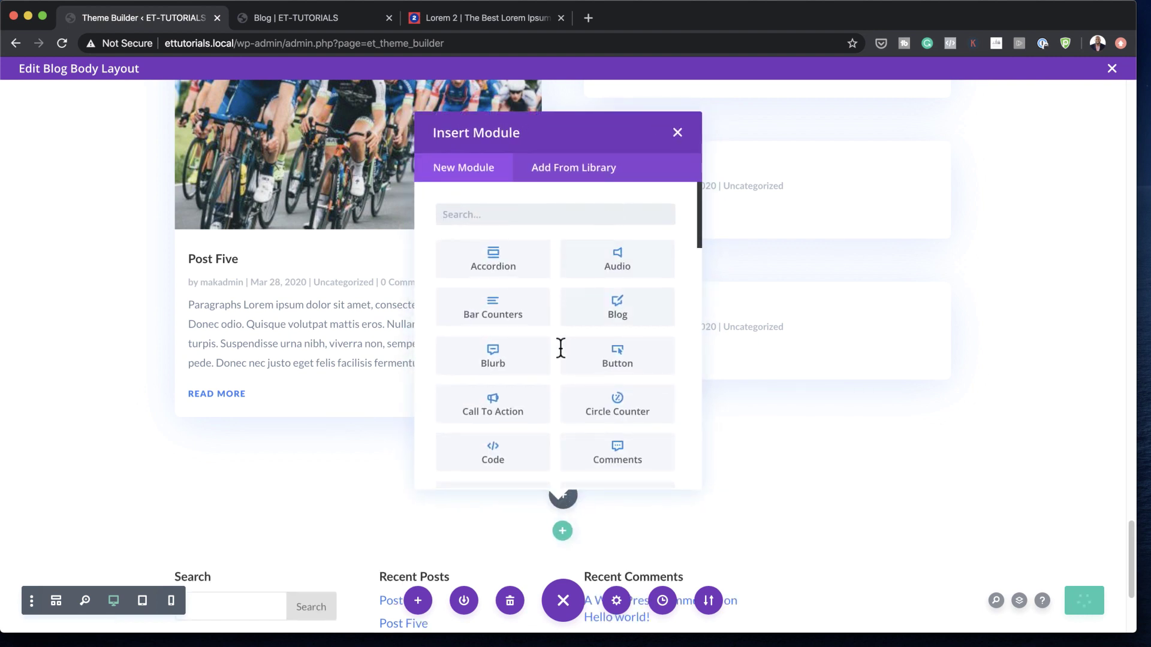
click(645, 300)
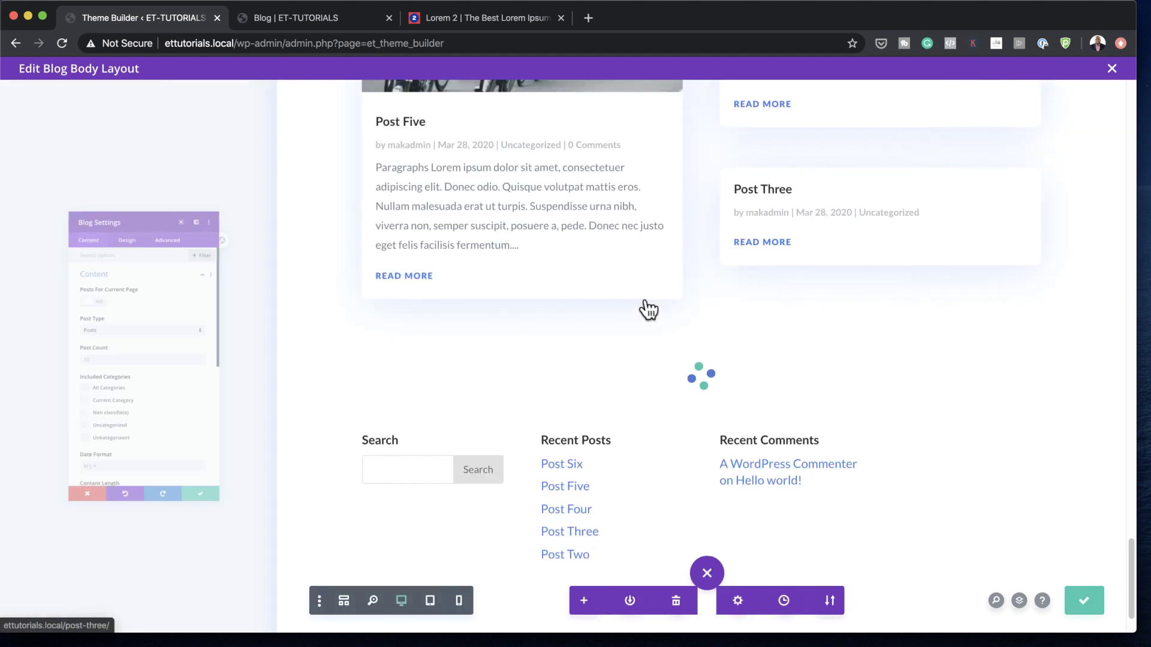
scroll(762, 318, down, 1)
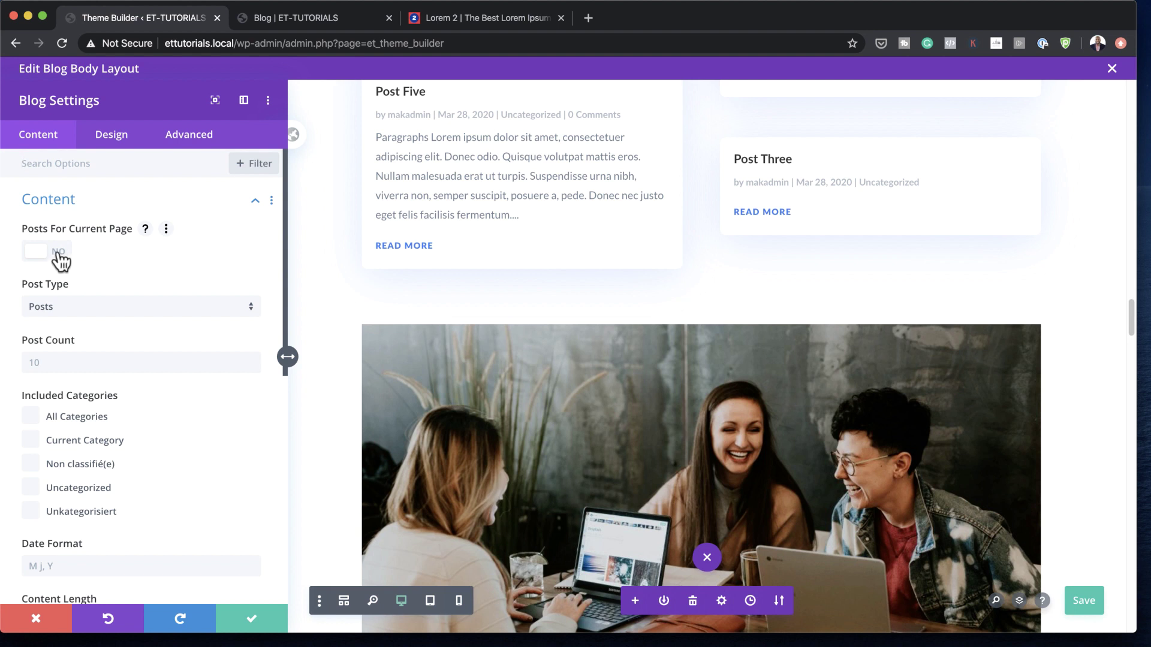
- Keep the new blog module's post type as Posts, set its post count to 3 and include the Uncategorized category
click(82, 308)
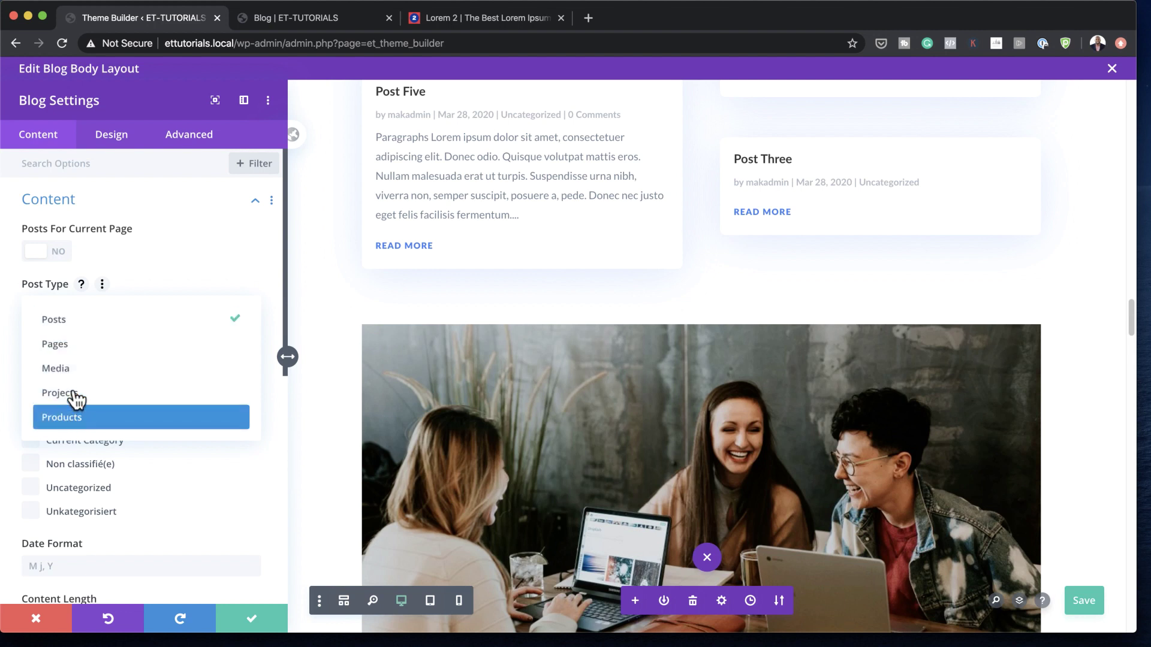
click(154, 275)
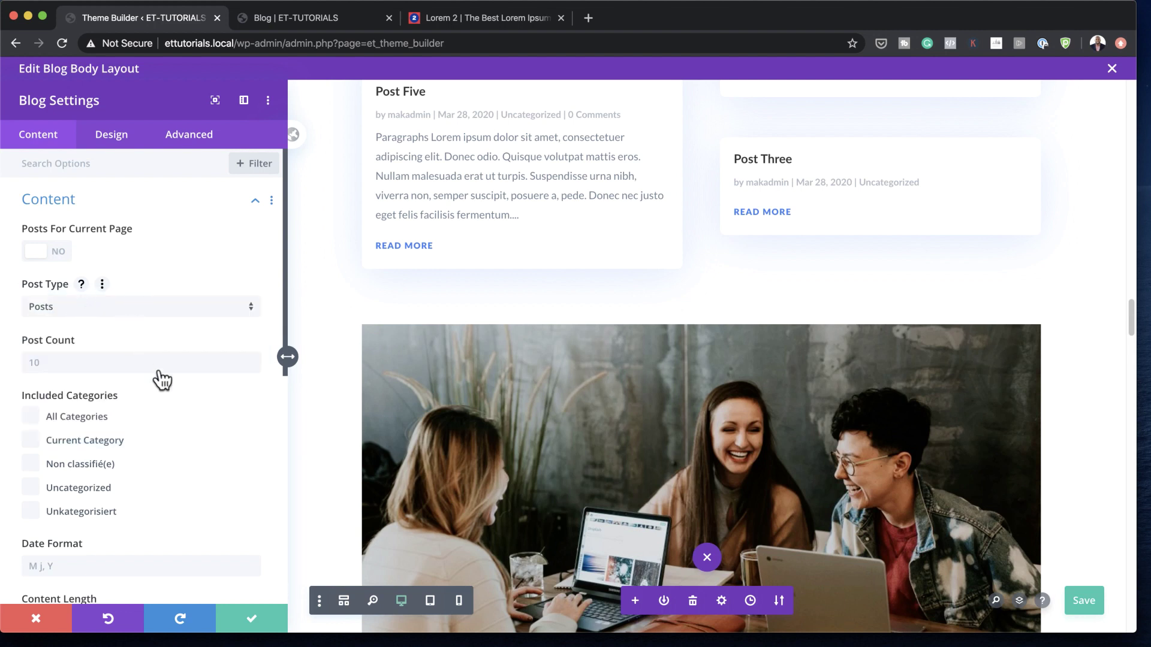
click(129, 365)
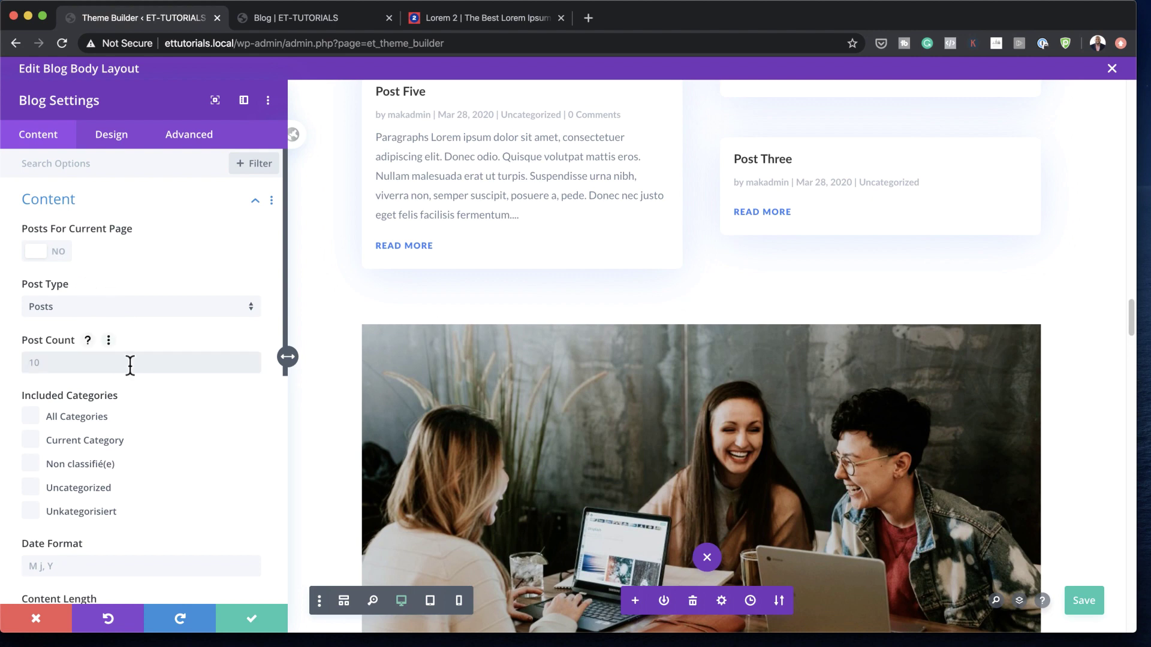
text(3)
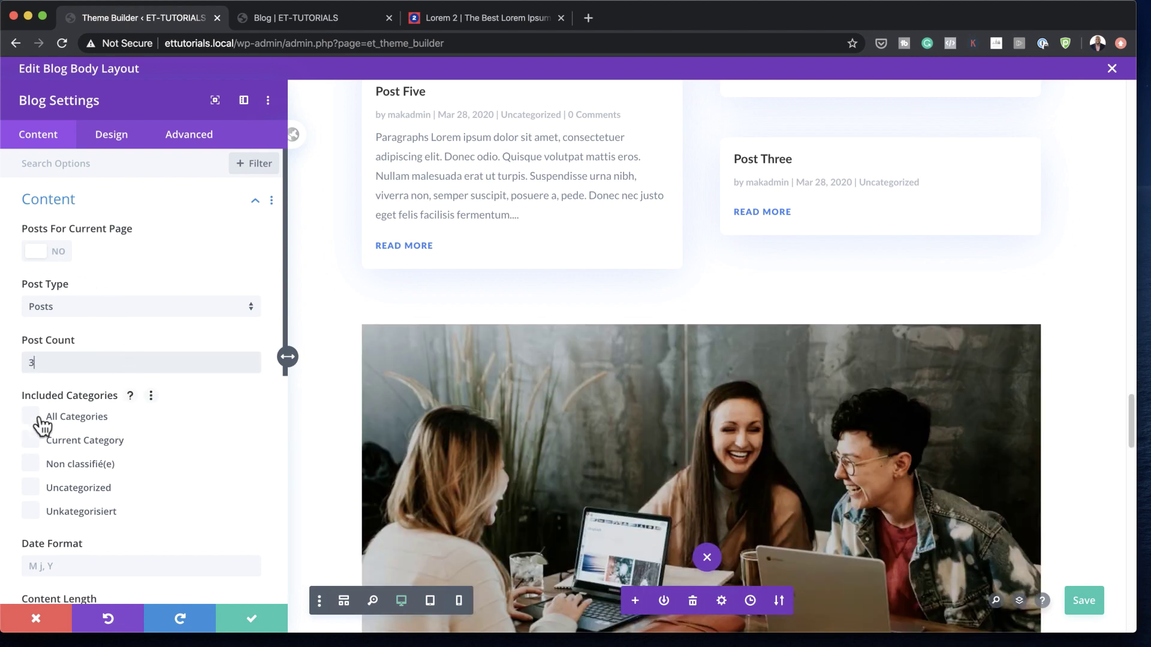
click(31, 488)
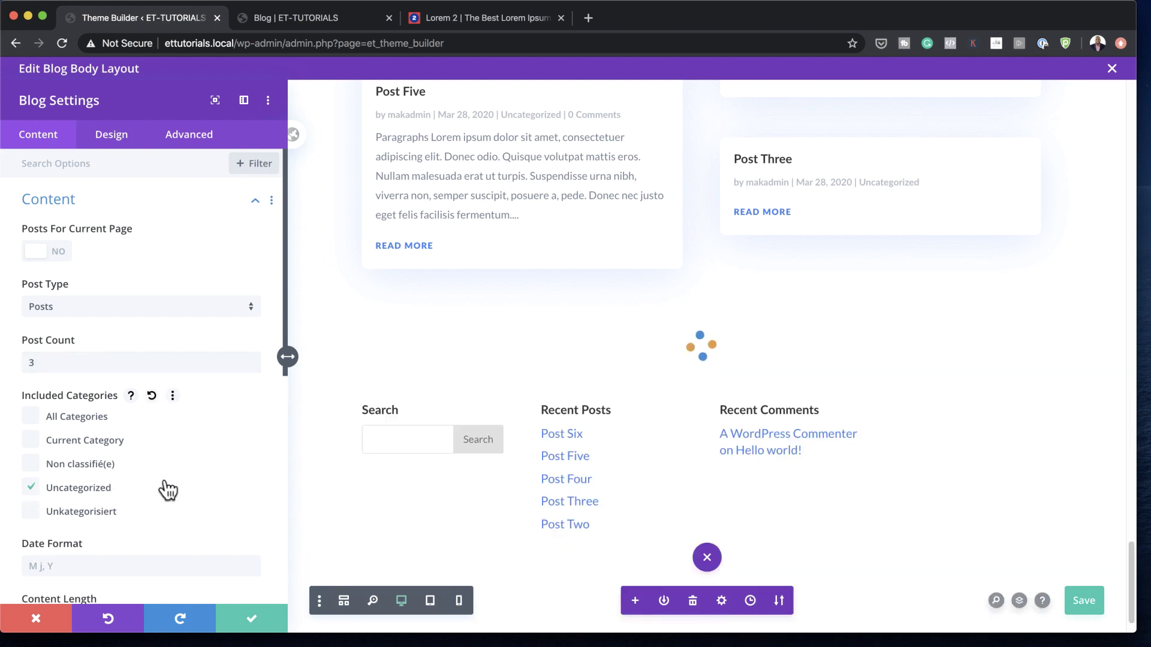